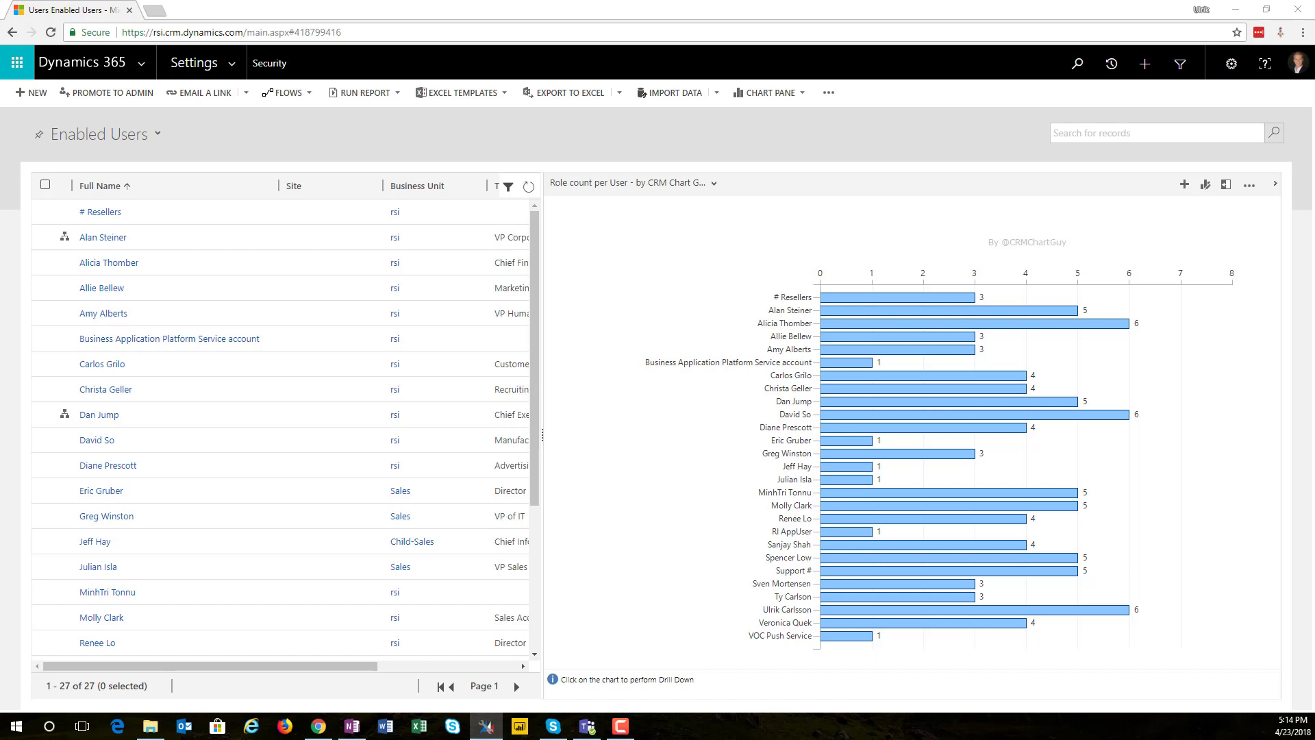
# Step: Switch to XrmToolBox, open the Advanced Chart Editor plugin and load the entities
pyautogui.moveTo(0, 223); pyautogui.dragTo(520, 81)
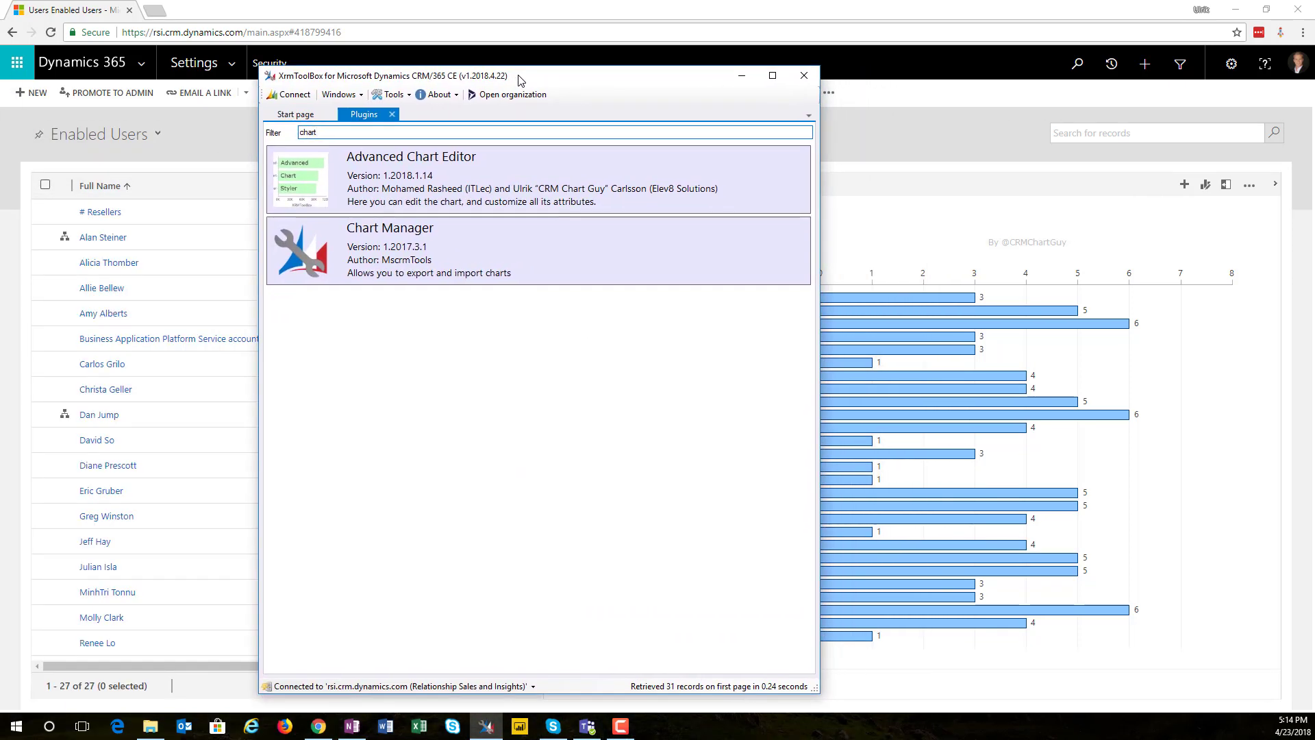
pyautogui.click(405, 170)
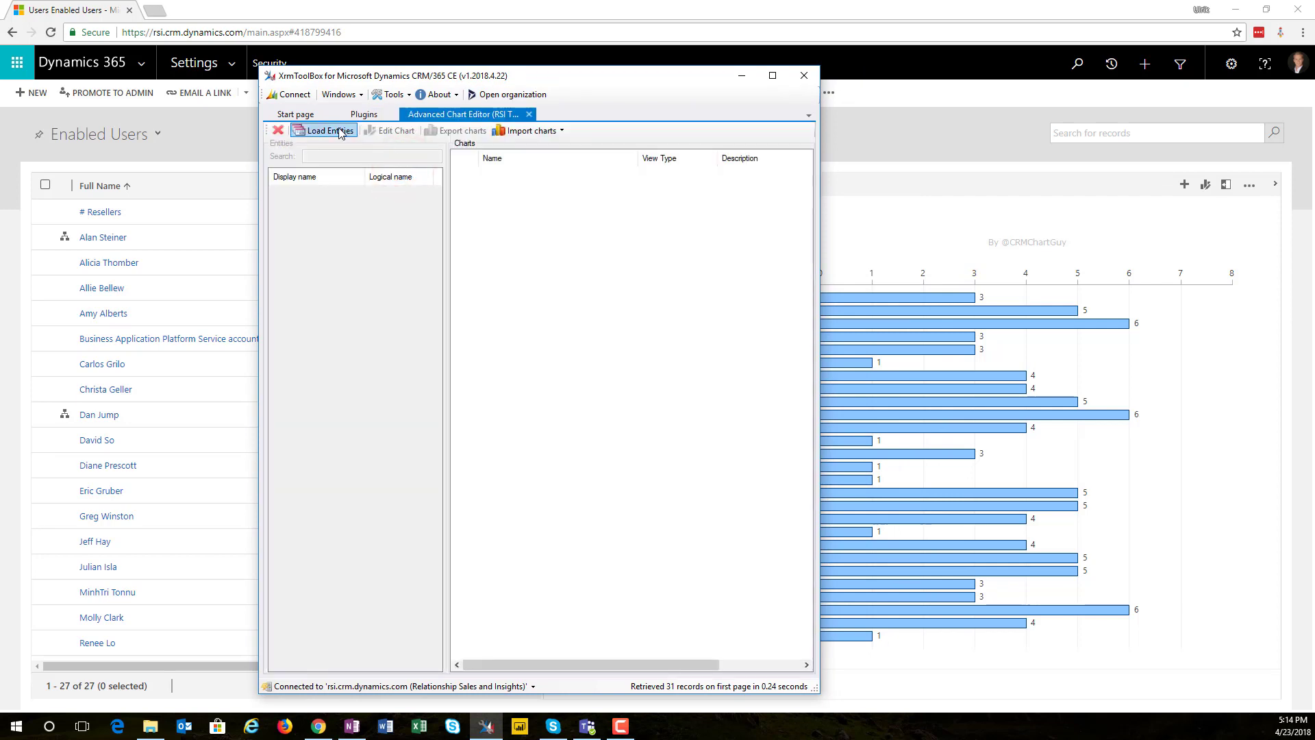
pyautogui.click(341, 130)
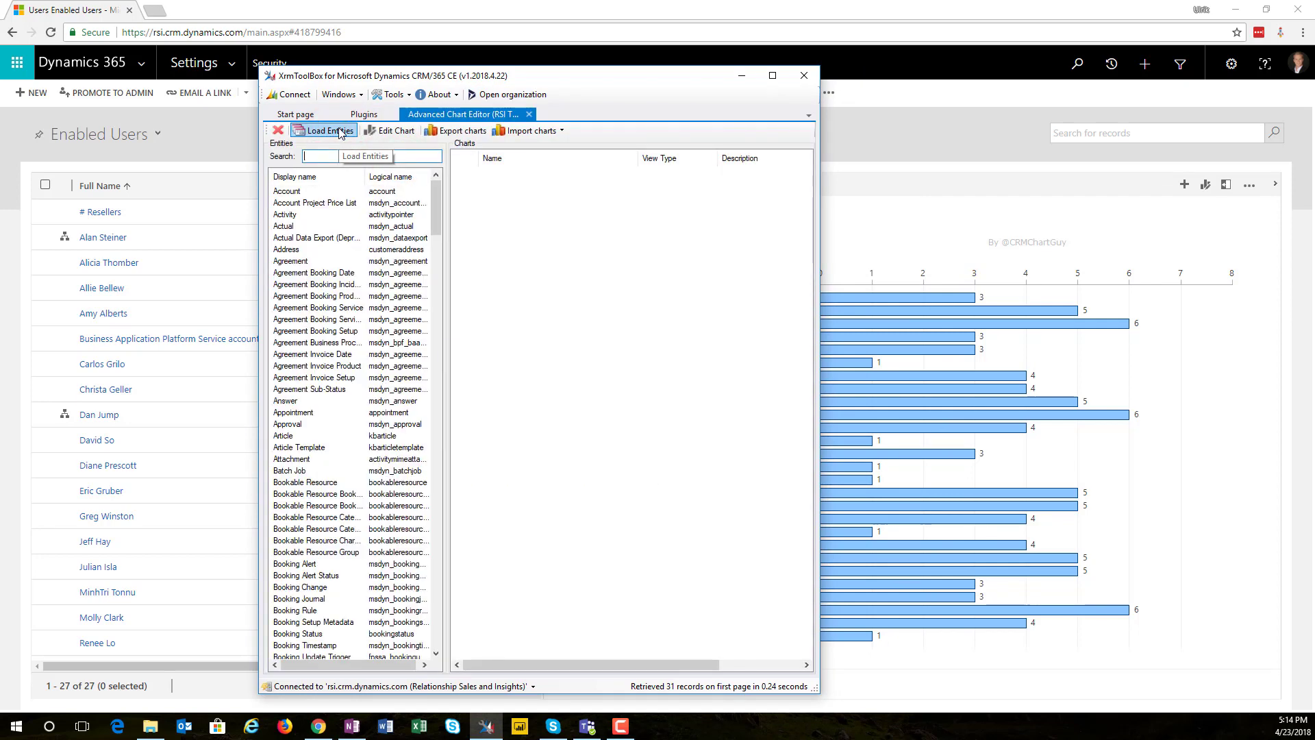
# Step: Filter the entities by "user" and select the User (systemuser) entity to list its charts
pyautogui.click(336, 155)
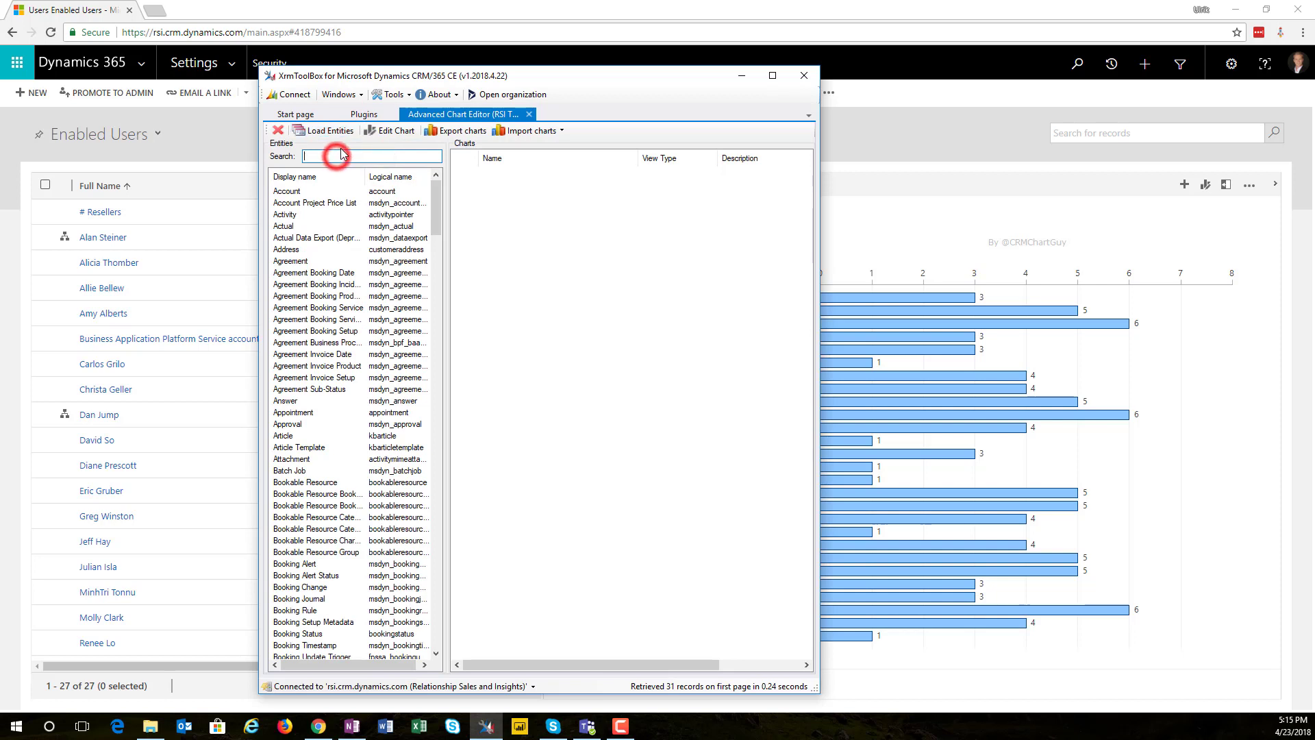
pyautogui.write('user')
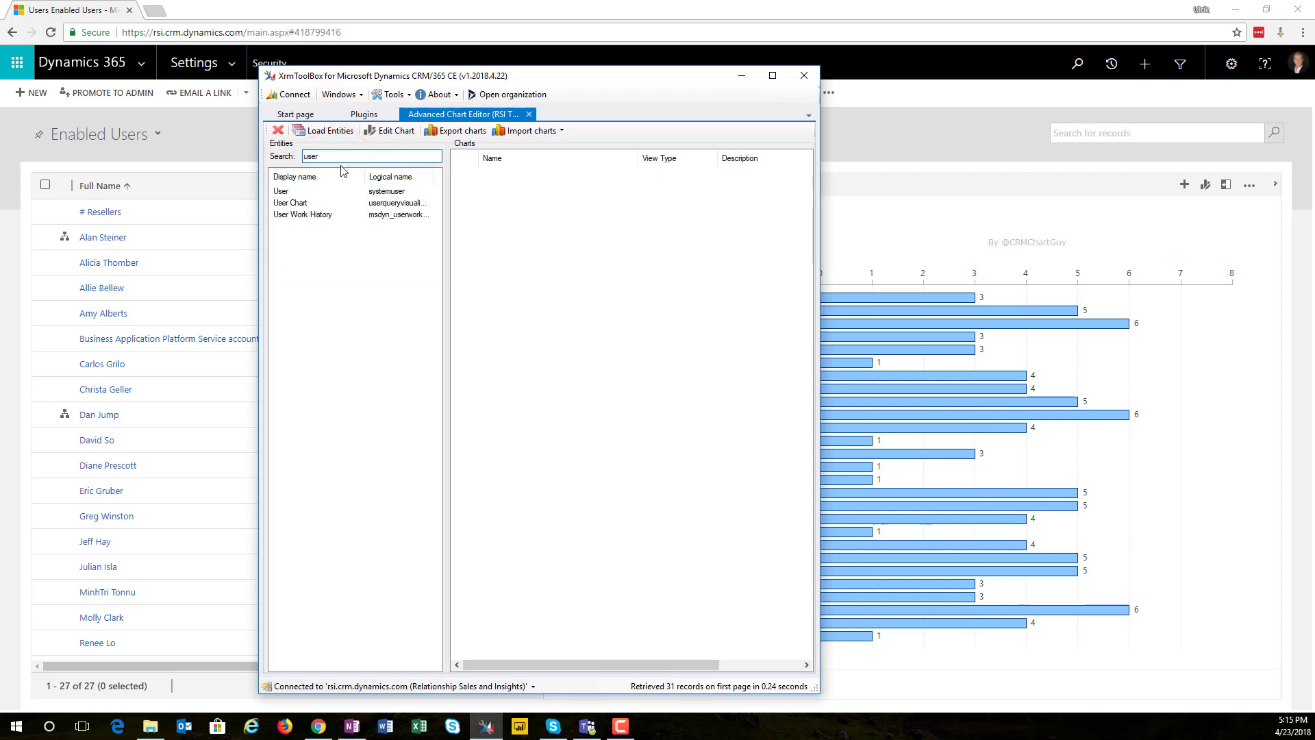
pyautogui.click(341, 192)
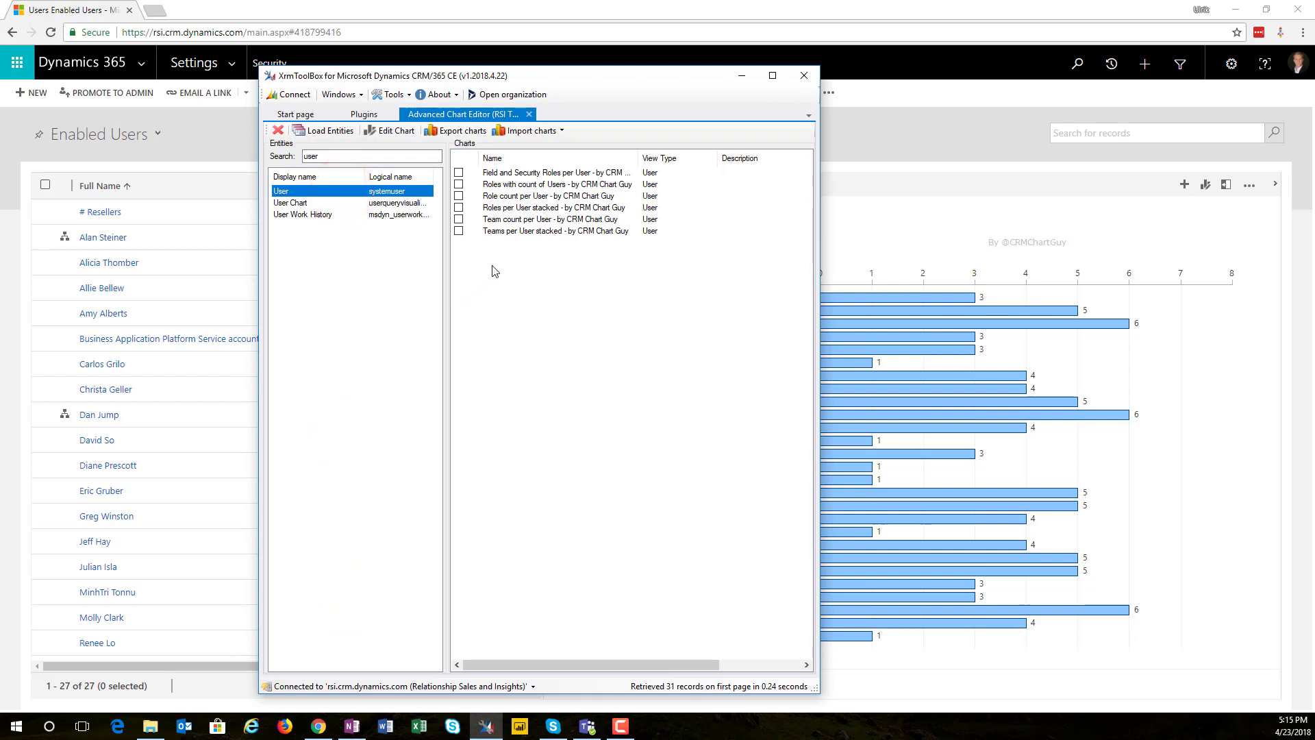
# Step: Open the "Role count per User - by CRM Chart Guy" chart for editing and enlarge the editor and its data description area
pyautogui.click(504, 197)
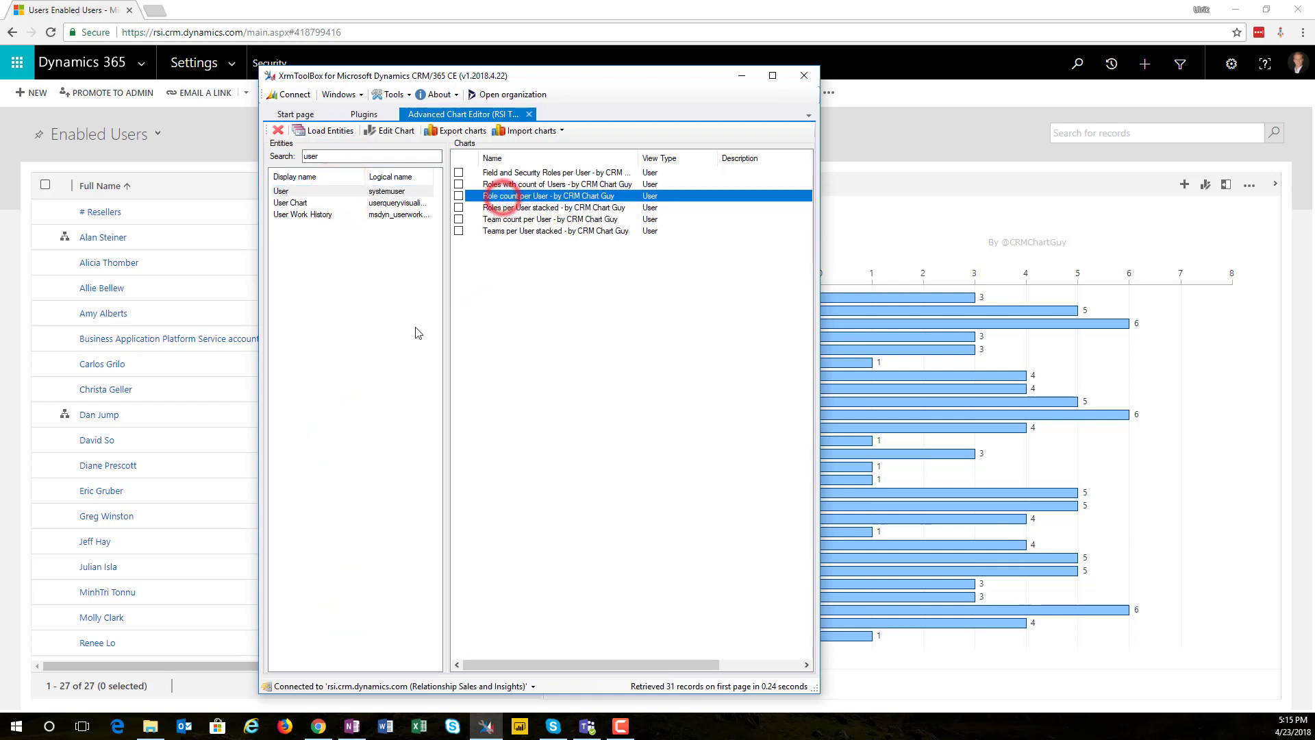
pyautogui.click(392, 135)
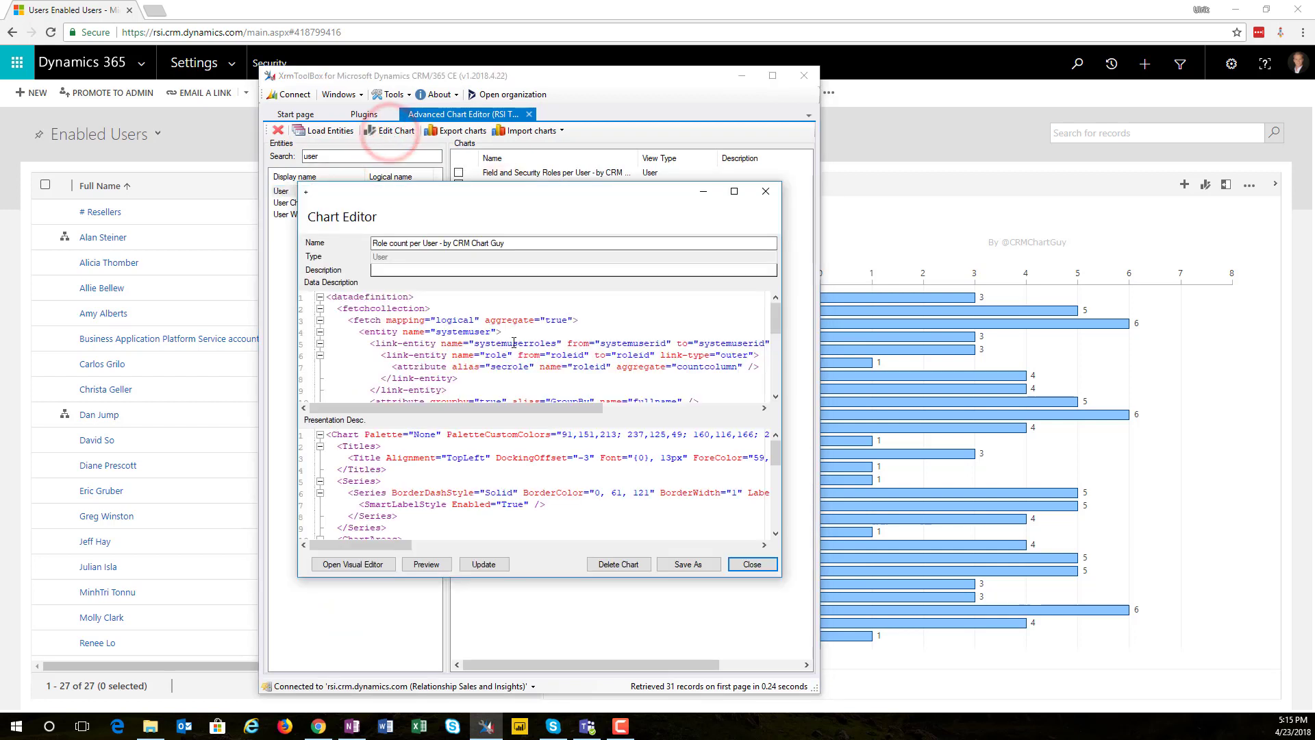
pyautogui.moveTo(783, 352); pyautogui.dragTo(1033, 351)
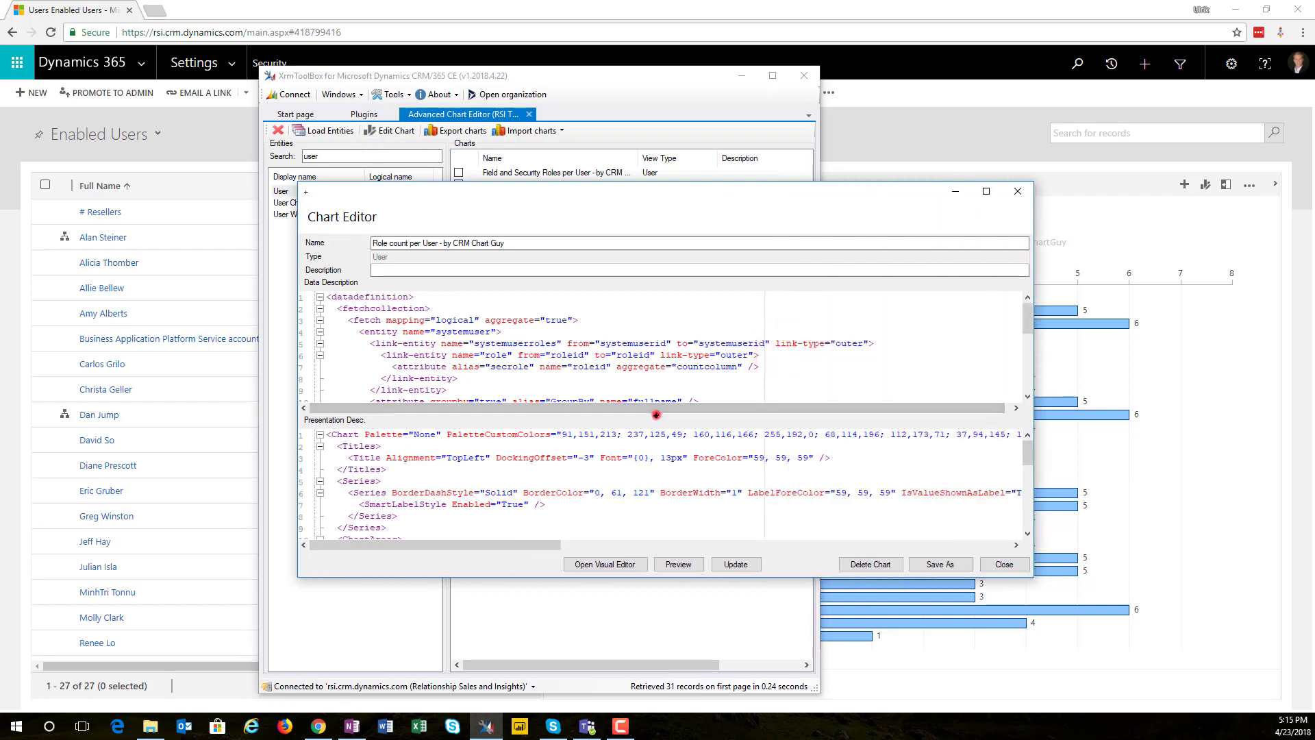
pyautogui.moveTo(656, 418); pyautogui.dragTo(656, 488)
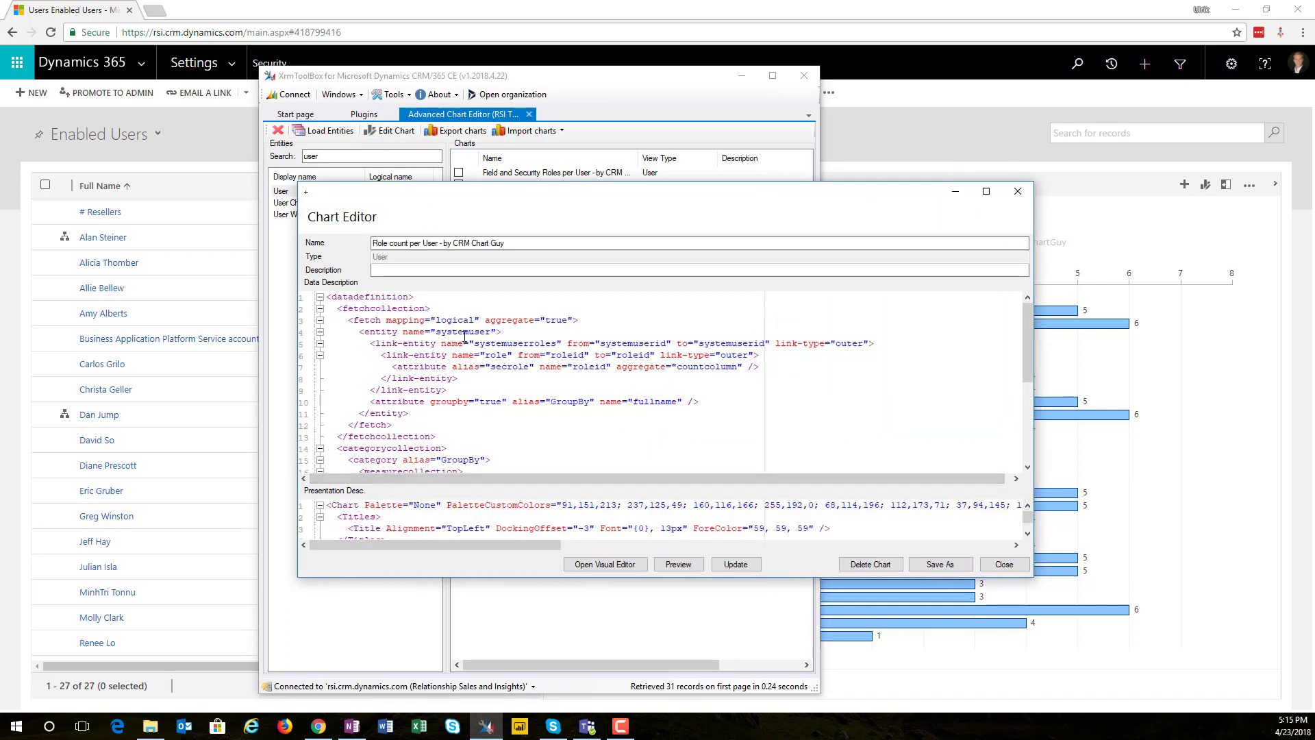
# Step: Examine the systemuser, systemuserroles and role entities and the countcolumn aggregate in the chart's fetch XML, and close the editor
pyautogui.doubleClick(465, 332)
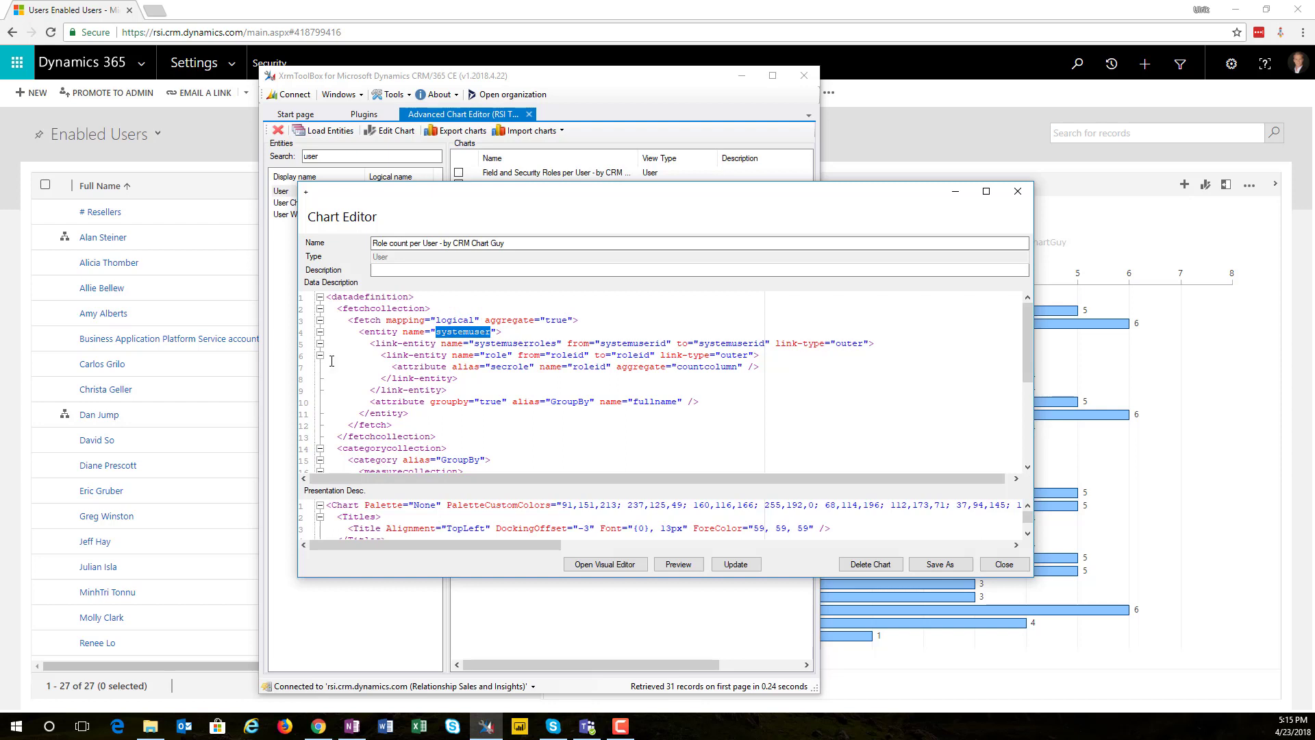
pyautogui.doubleClick(513, 346)
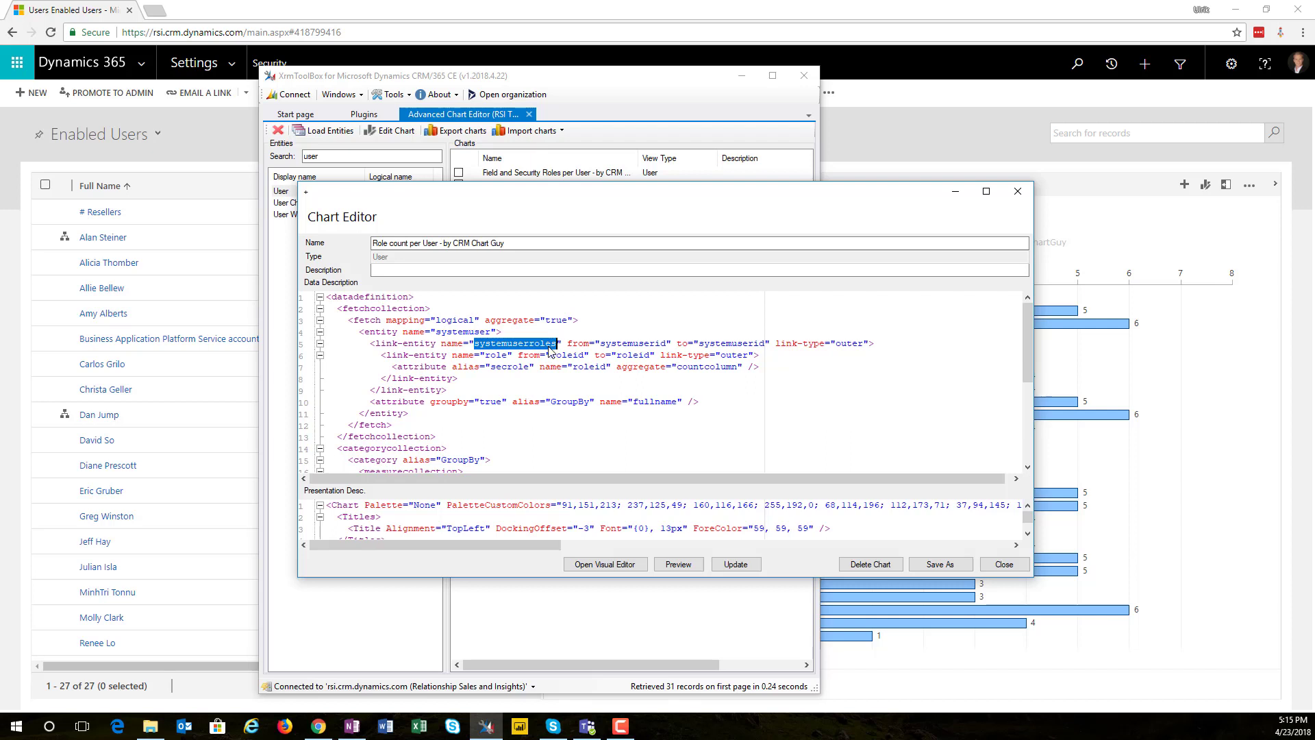
pyautogui.doubleClick(495, 355)
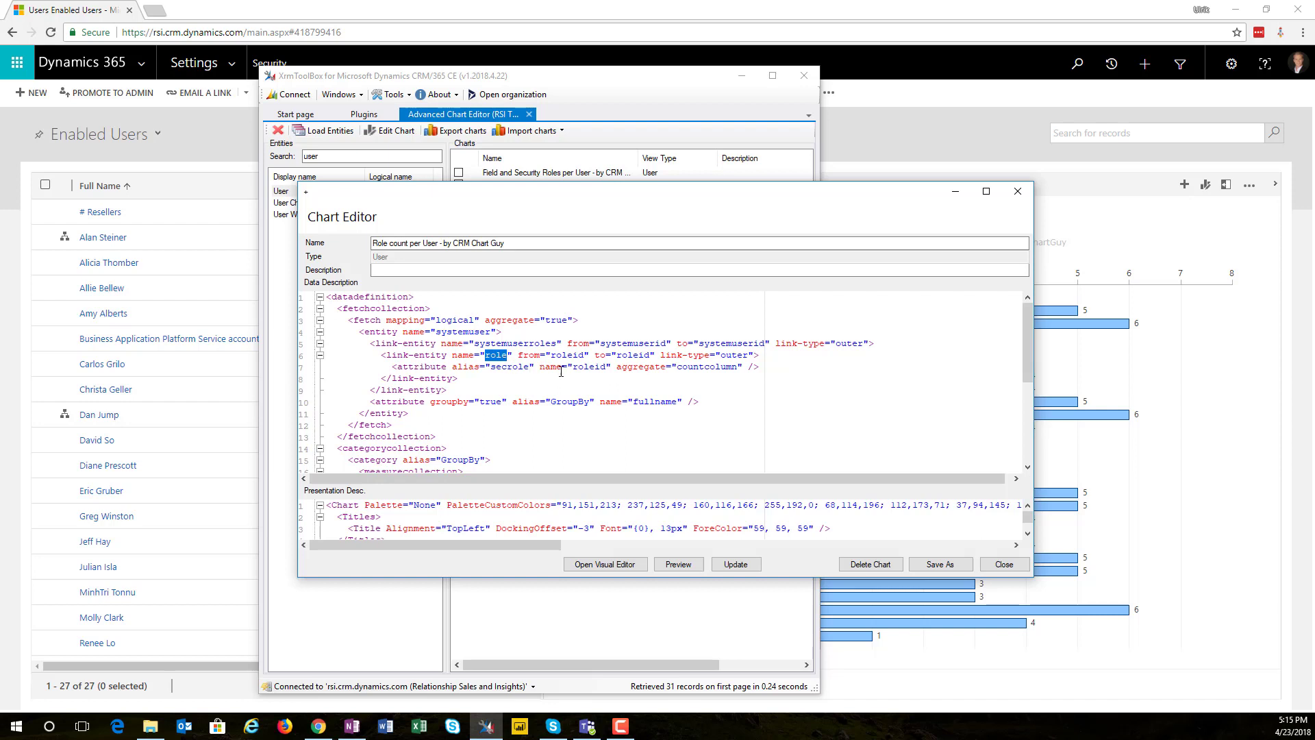
pyautogui.doubleClick(705, 368)
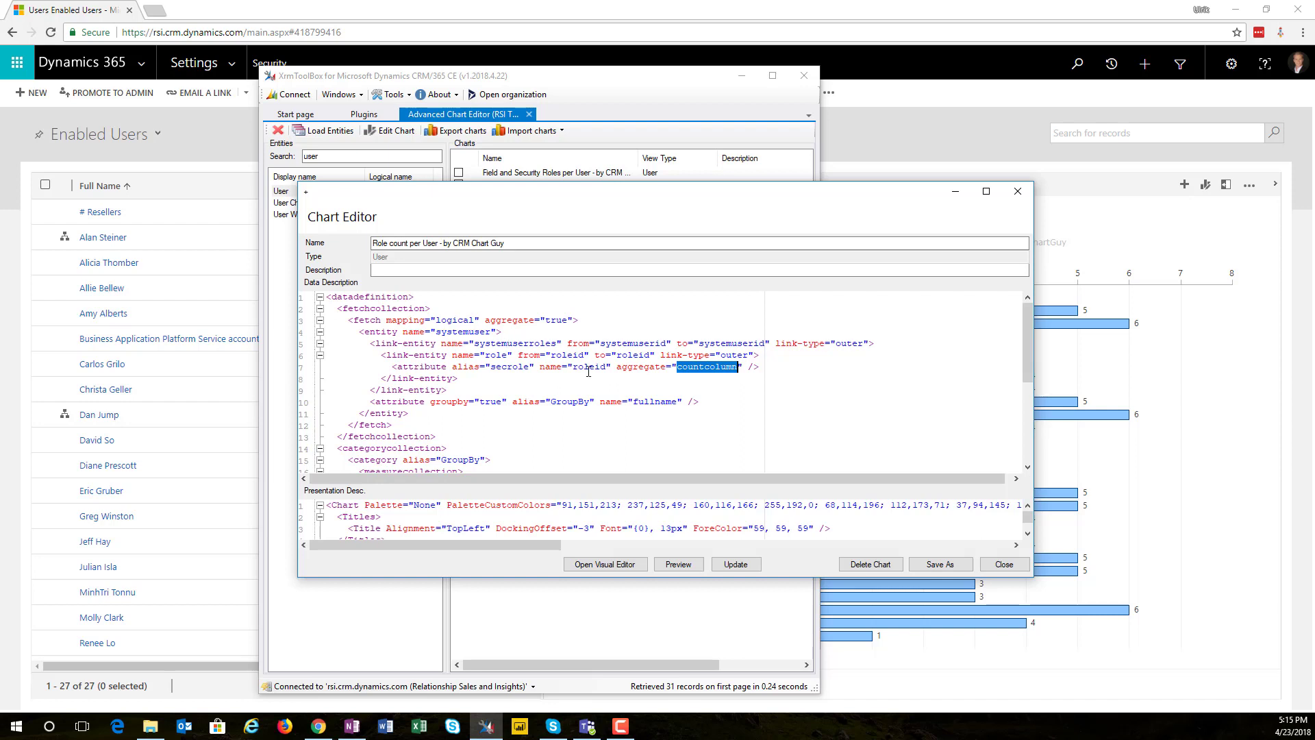
pyautogui.click(1005, 565)
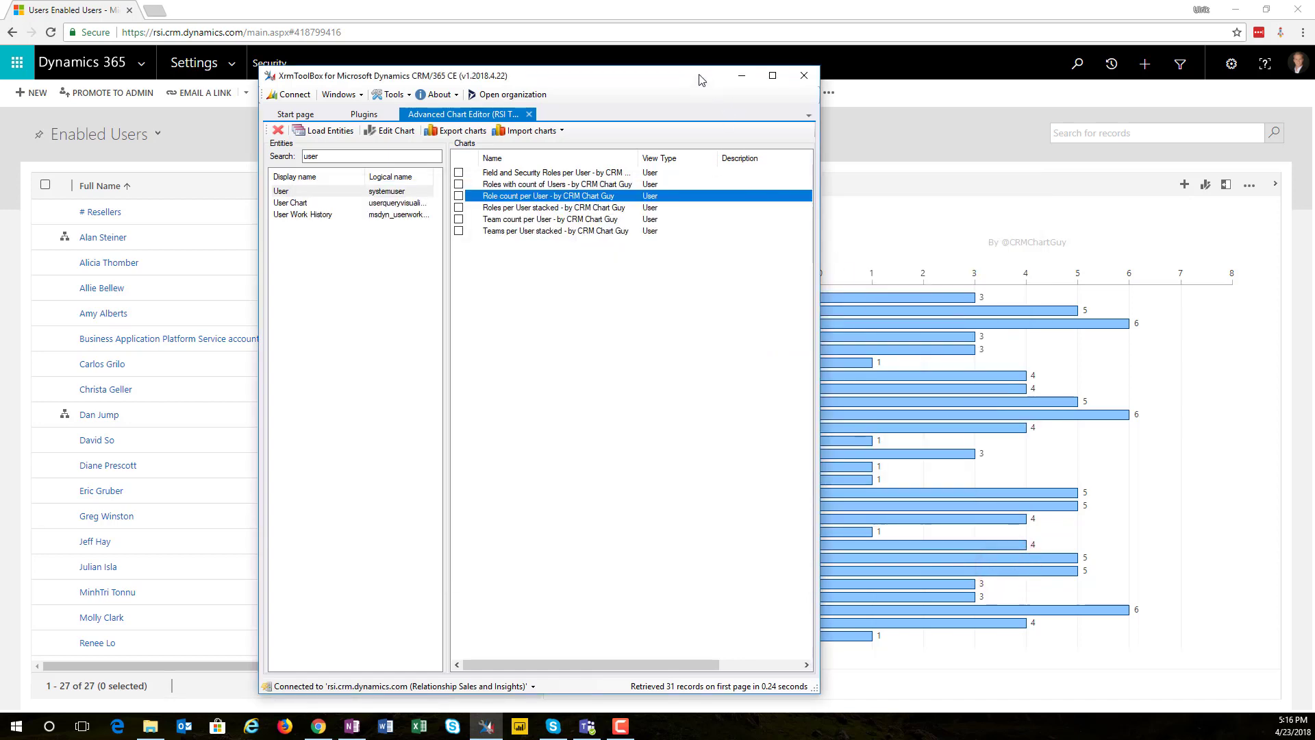
# Step: Switch to the Enabled Users view in Dynamics 365 and start a new chart named "Demo Security Roles"
pyautogui.moveTo(698, 74); pyautogui.dragTo(0, 53)
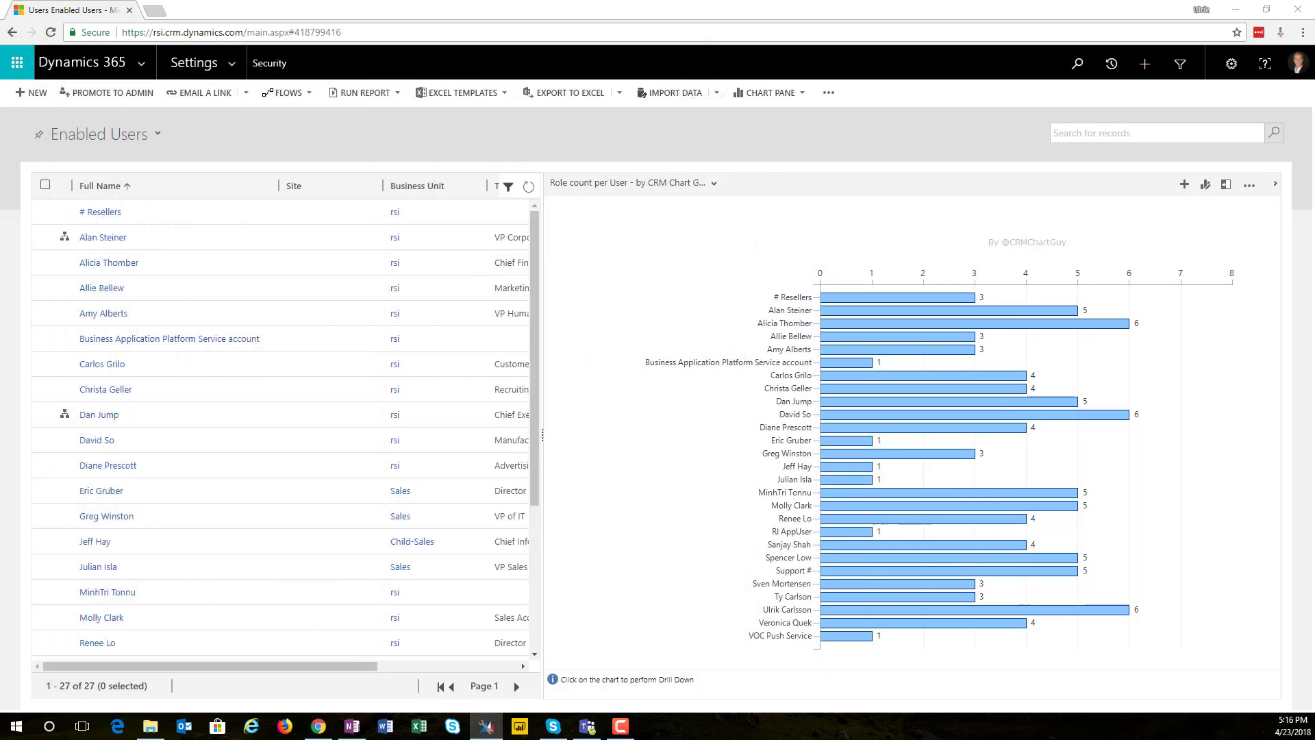
pyautogui.click(1186, 186)
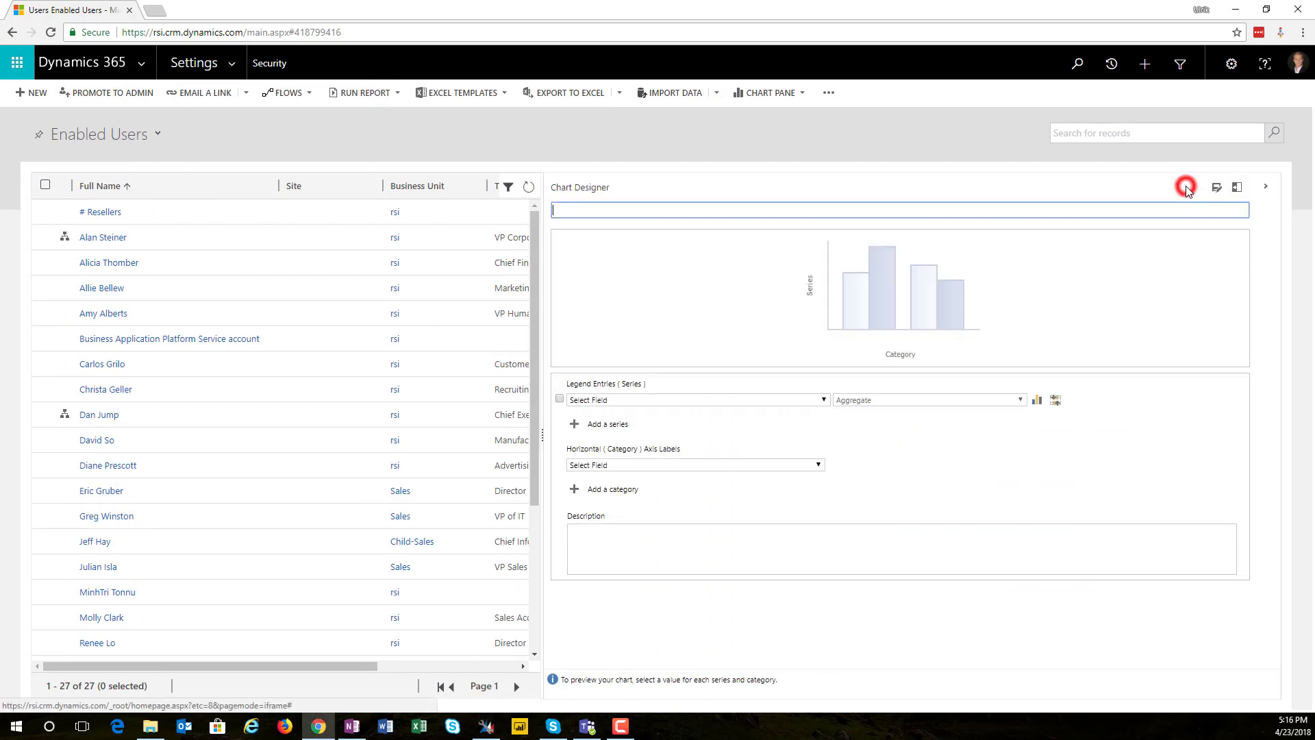
pyautogui.click(872, 209)
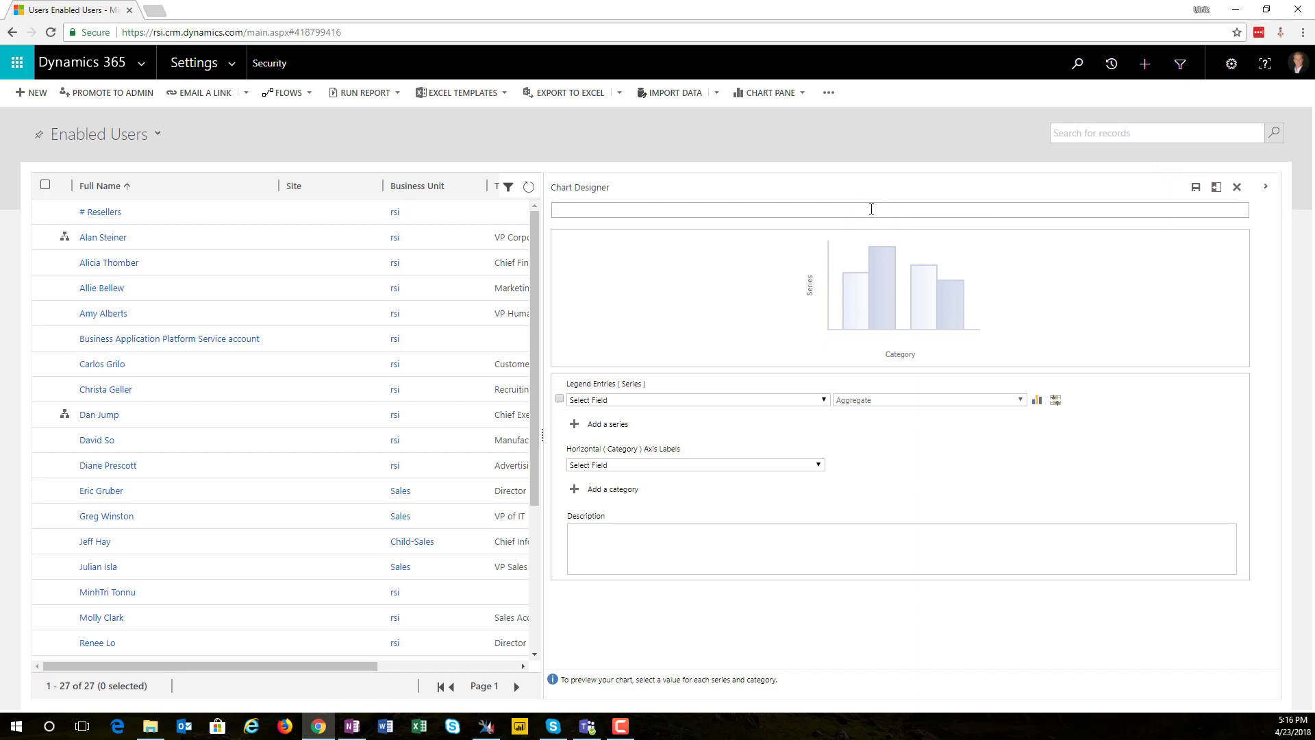
pyautogui.write('Demo Security Roles')
# Step: Set the chart's series field to Full Name with the Count:All aggregate and its category field to Full Name
pyautogui.click(817, 399)
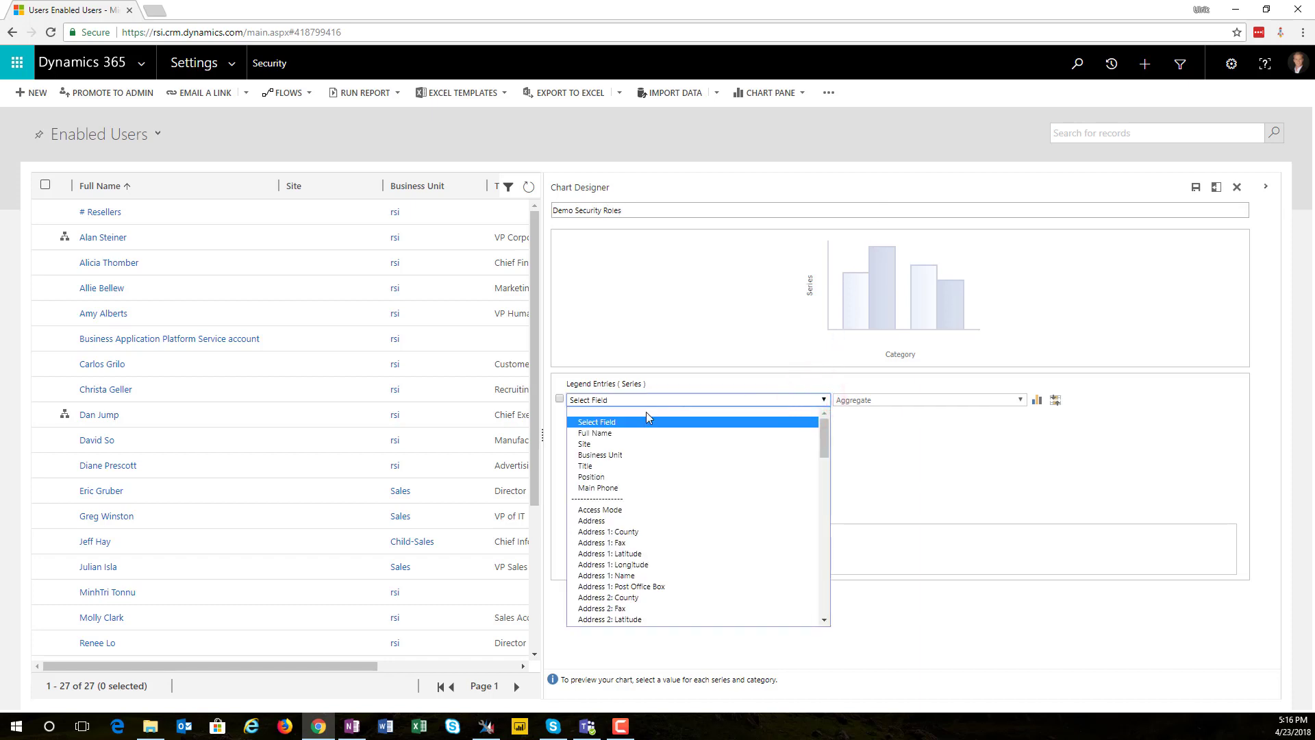
pyautogui.click(588, 433)
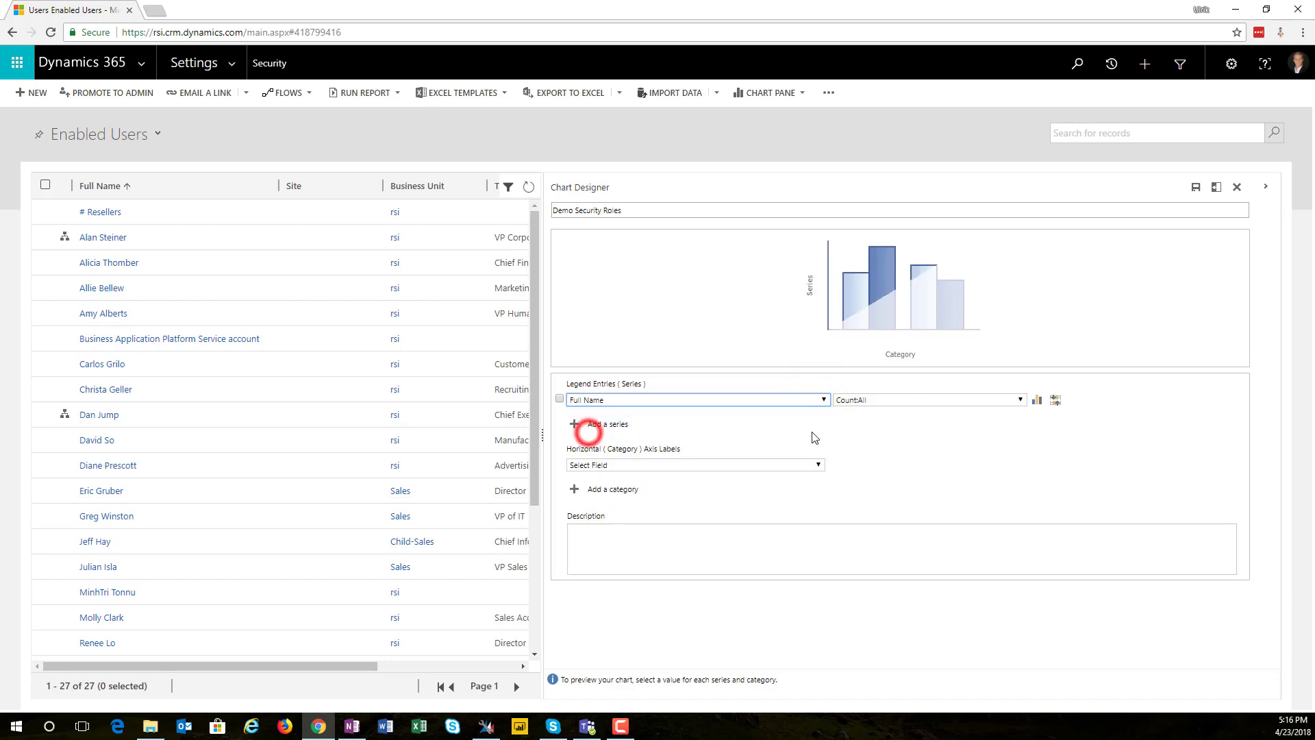
pyautogui.click(724, 465)
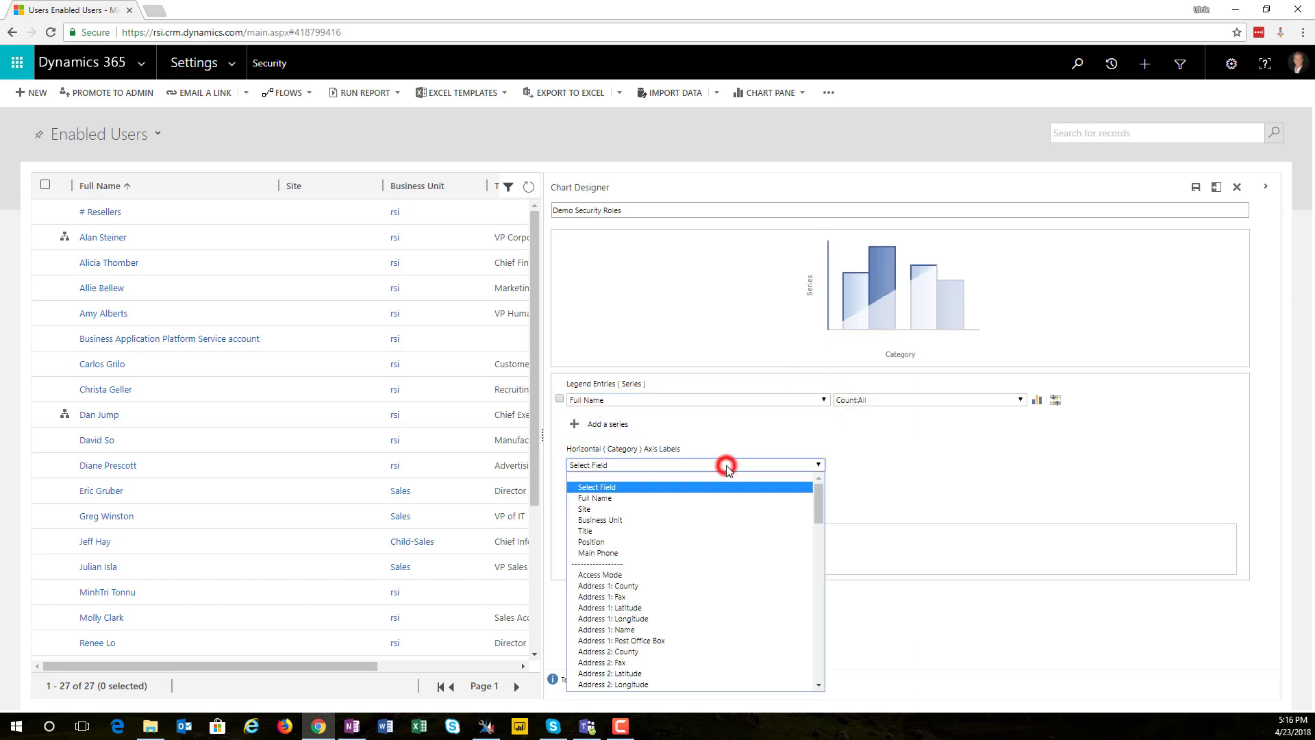
pyautogui.click(612, 501)
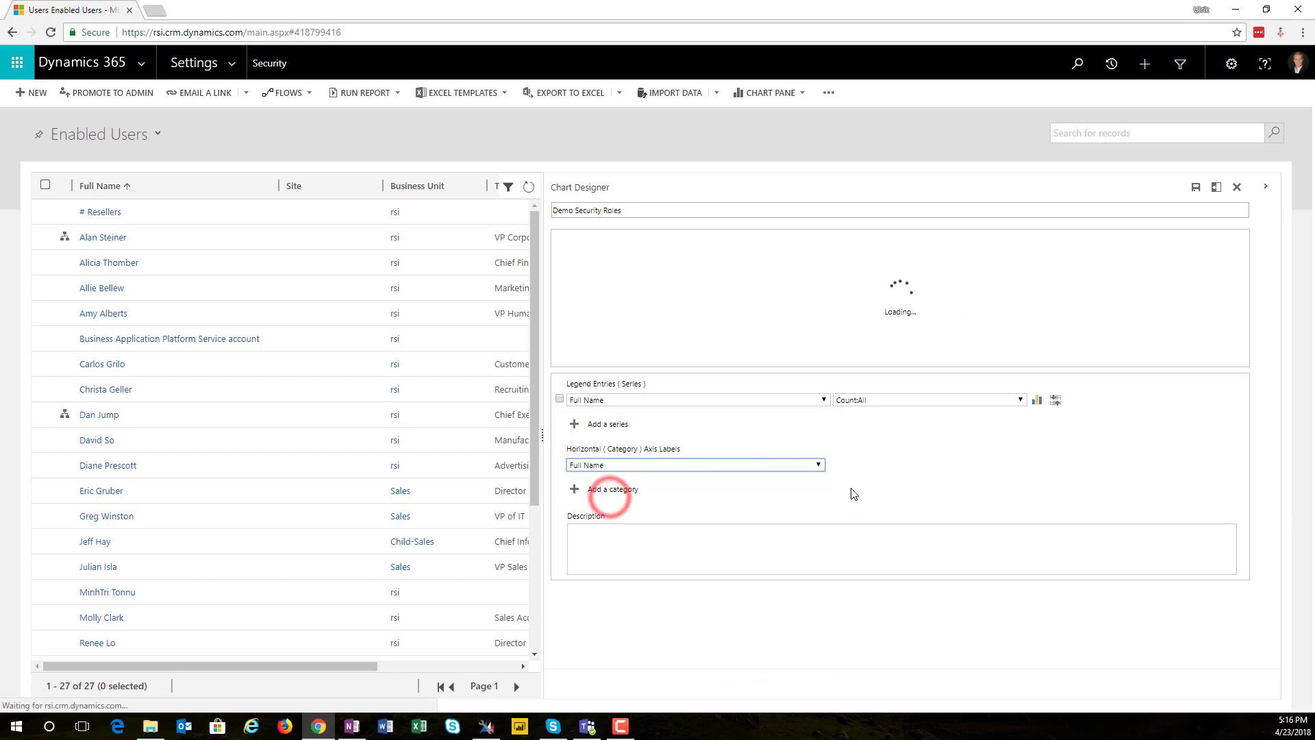
# Step: Change the series chart type to Bar, and save the chart and close the designer
pyautogui.click(1037, 399)
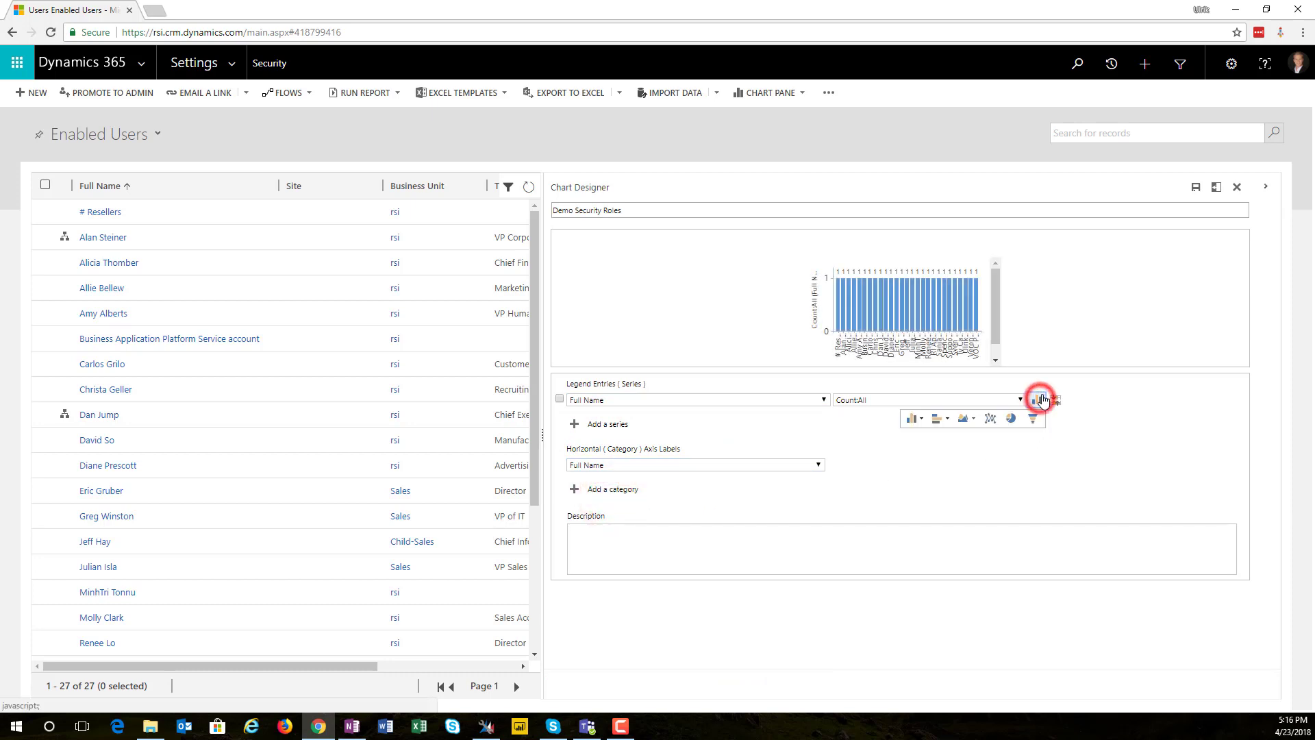
pyautogui.click(947, 420)
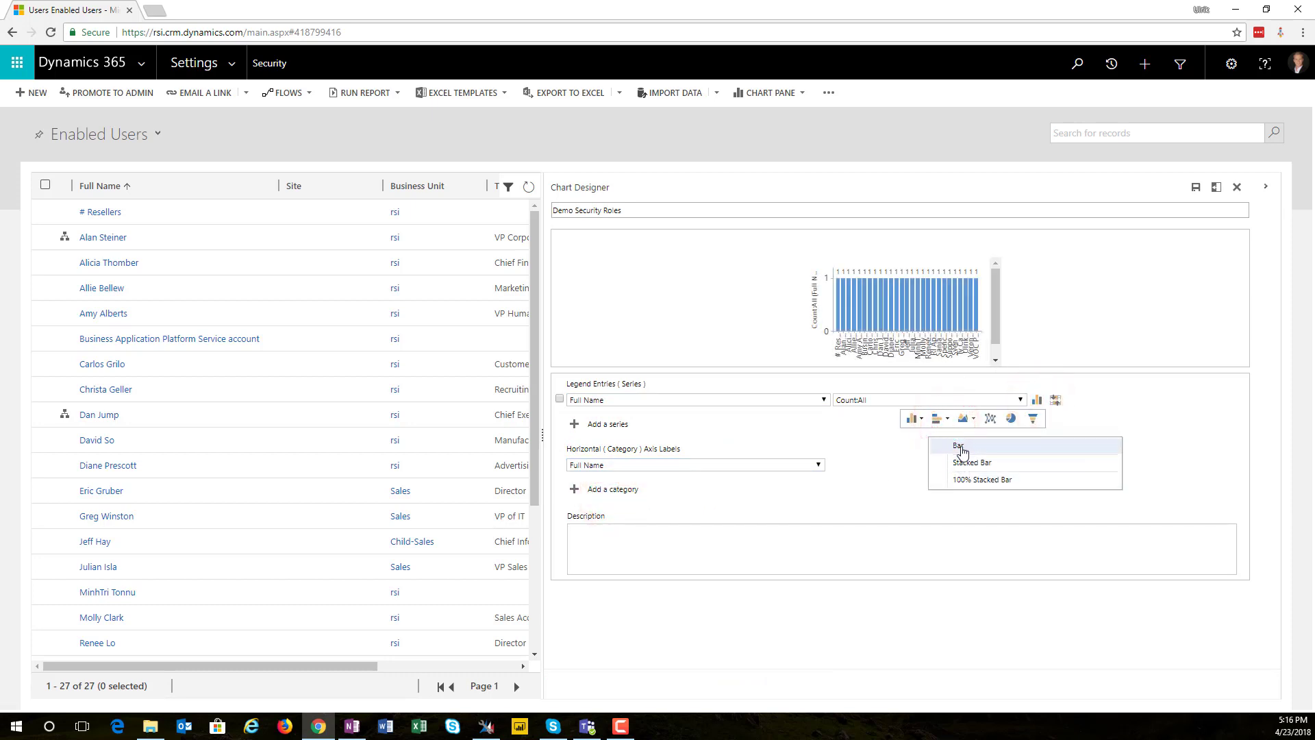
pyautogui.click(961, 447)
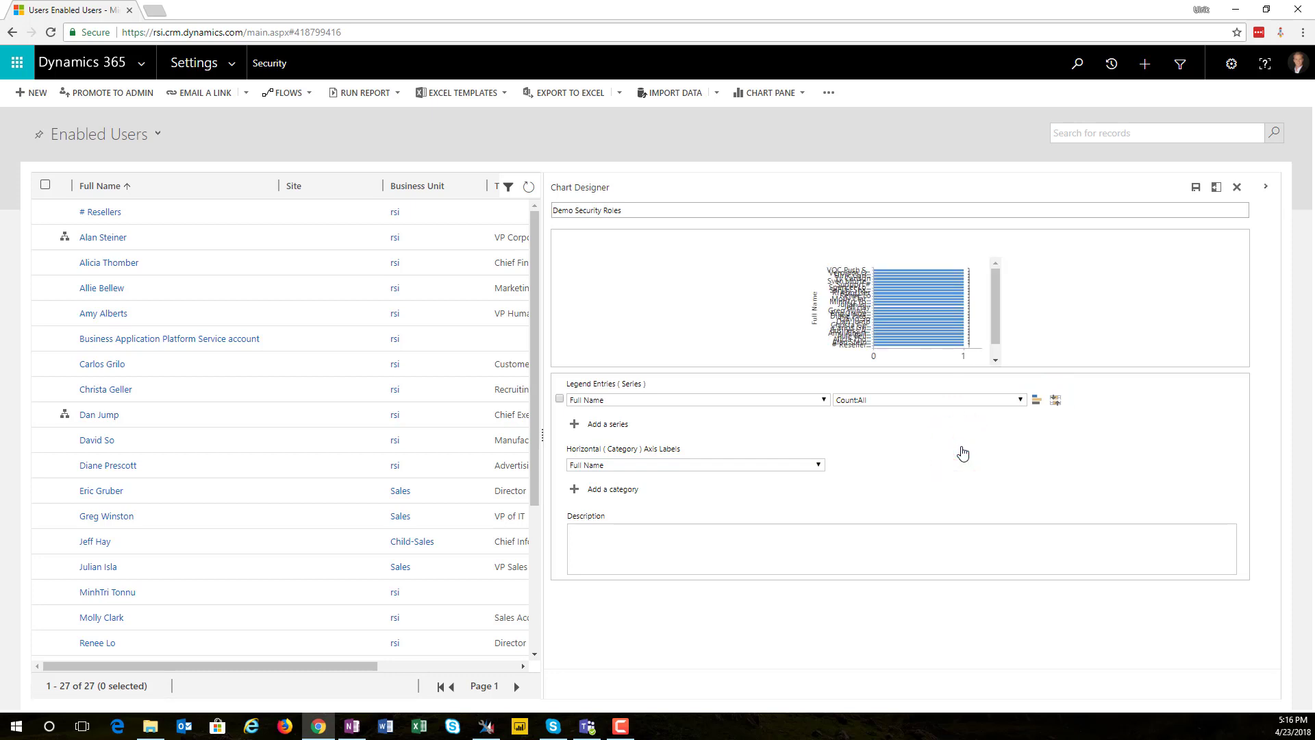
pyautogui.click(1196, 187)
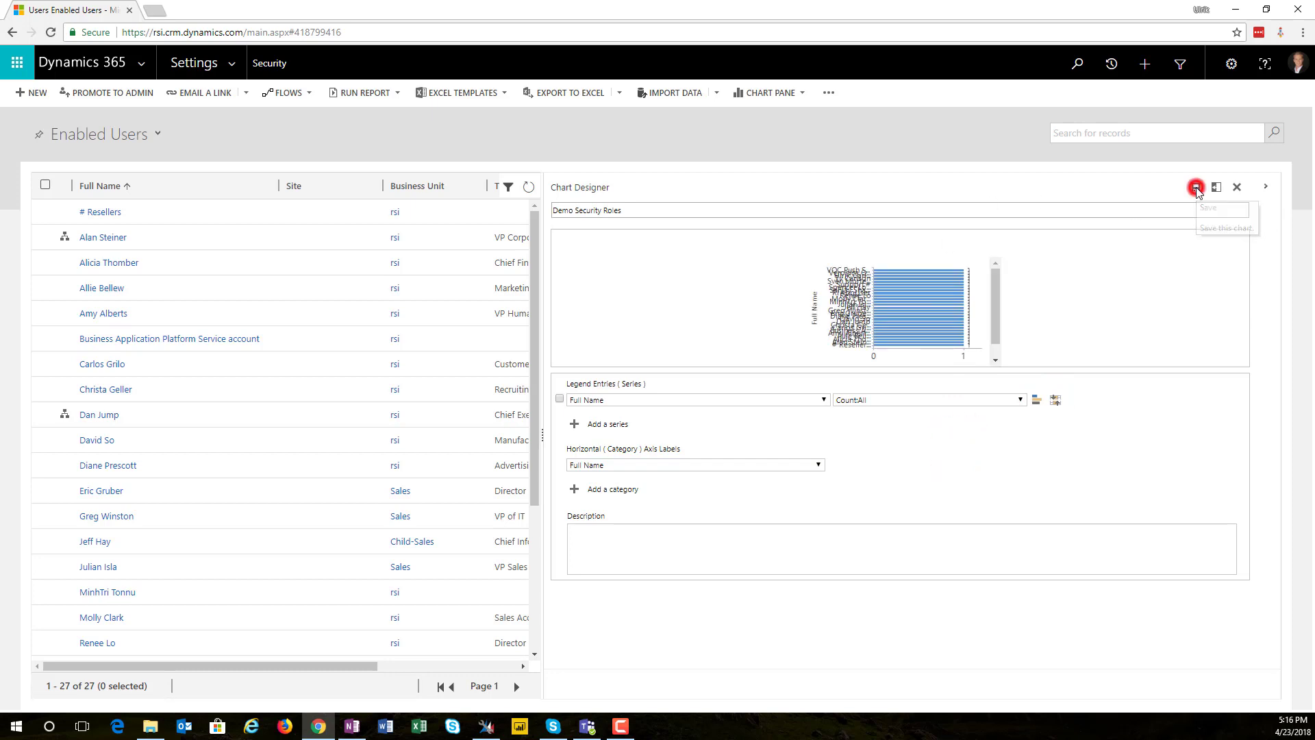
pyautogui.click(1238, 190)
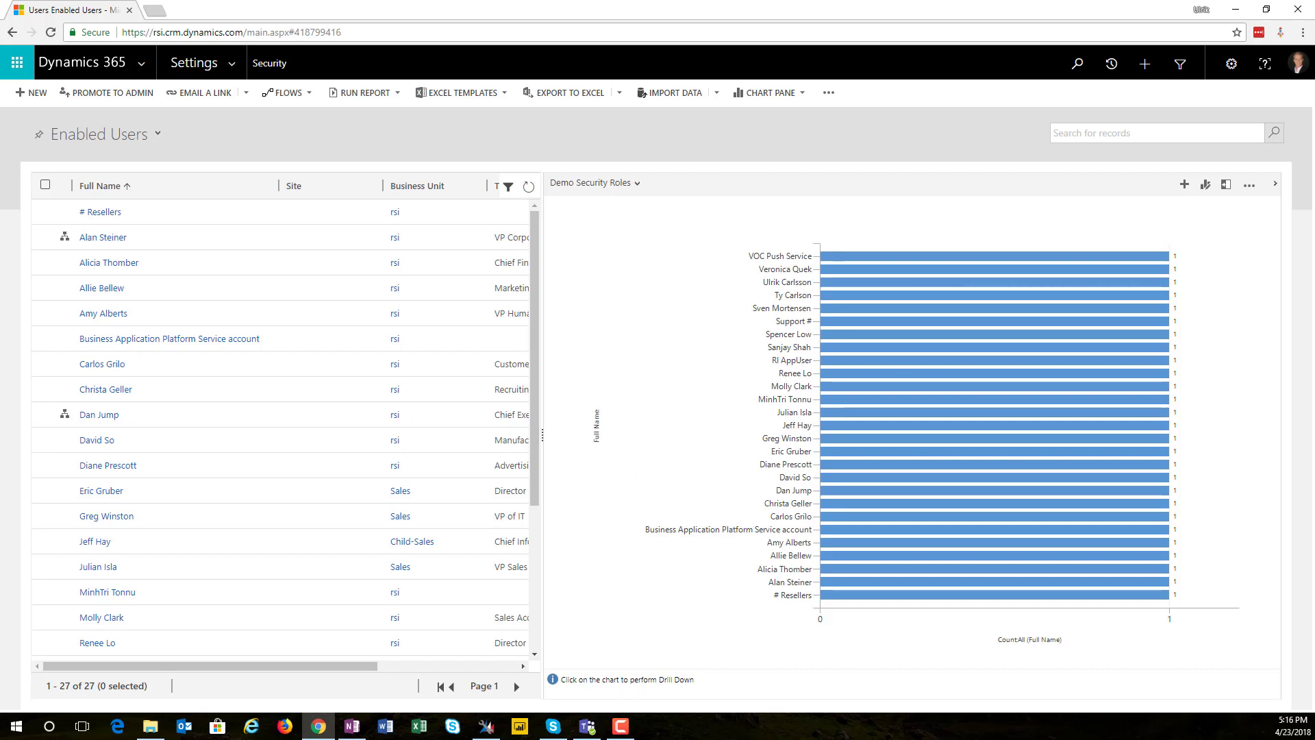
# Step: Switch to XrmToolBox, reload the User entity's charts and open the Demo Security Roles chart for editing
pyautogui.moveTo(0, 41); pyautogui.dragTo(499, 64)
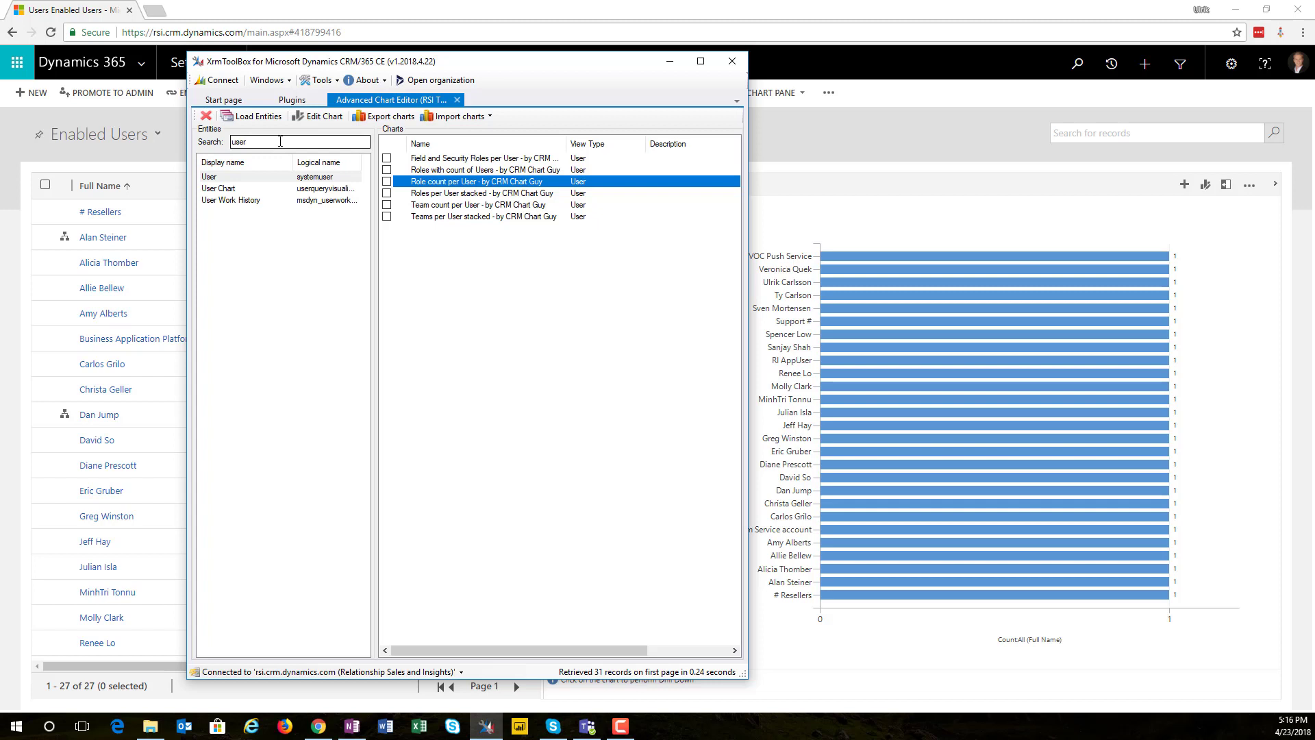
pyautogui.click(226, 177)
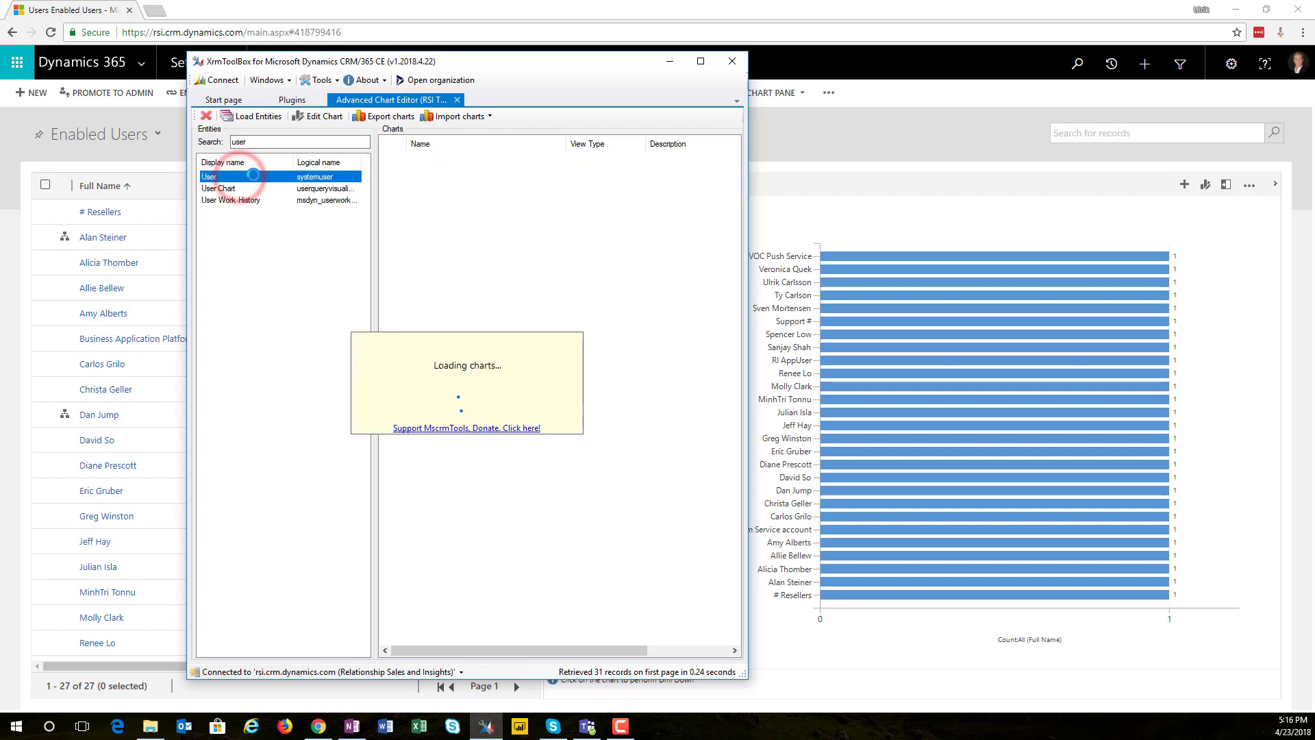
pyautogui.click(515, 173)
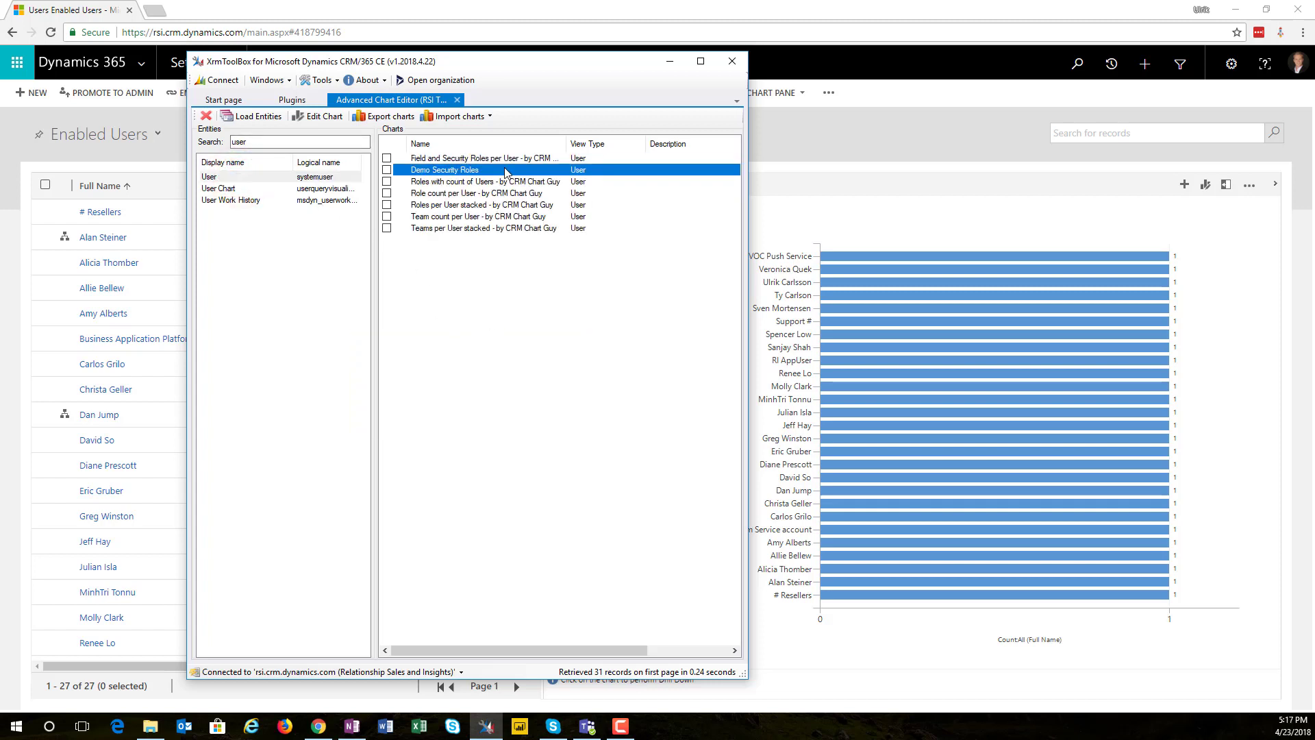
pyautogui.click(505, 169)
pyautogui.click(319, 115)
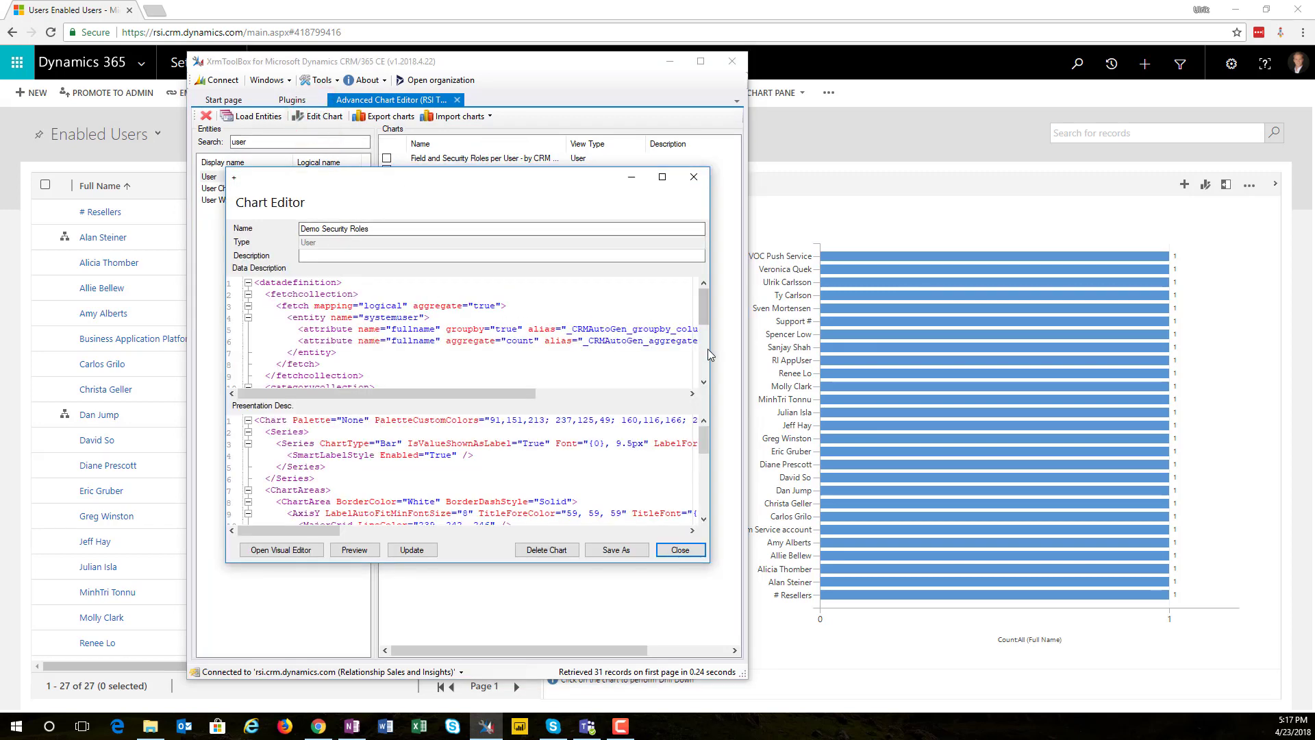
# Step: Copy the whole fetch element from the chart's data description and close the editor
pyautogui.moveTo(710, 348); pyautogui.dragTo(967, 348)
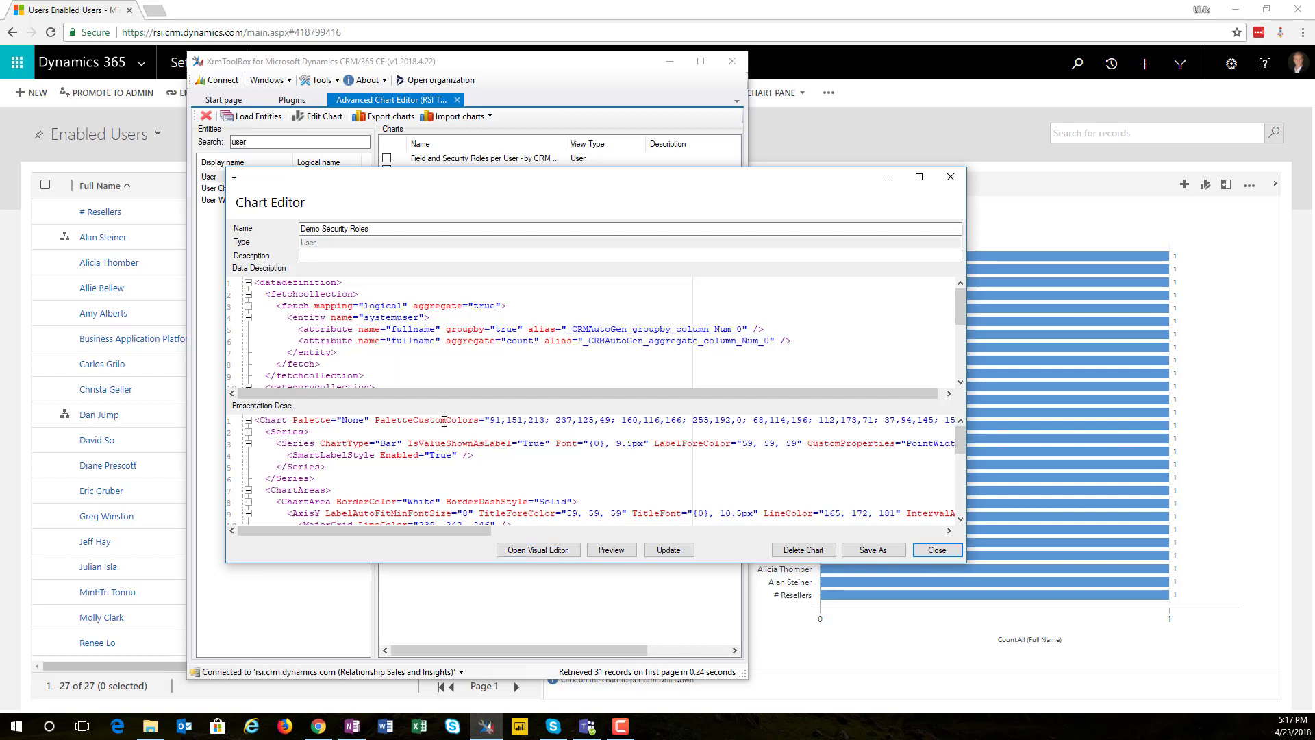
pyautogui.moveTo(327, 363); pyautogui.dragTo(255, 306)
pyautogui.hotkey('ctrl', 'c')
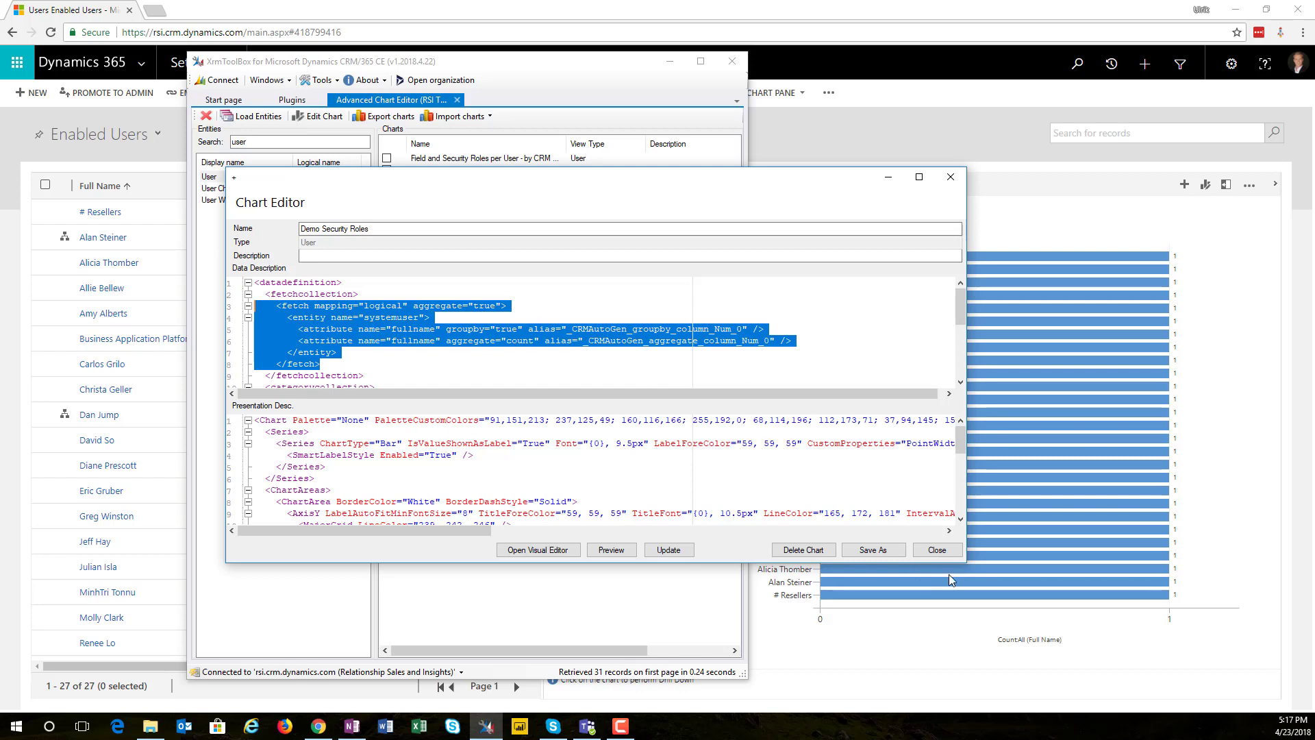
pyautogui.click(938, 550)
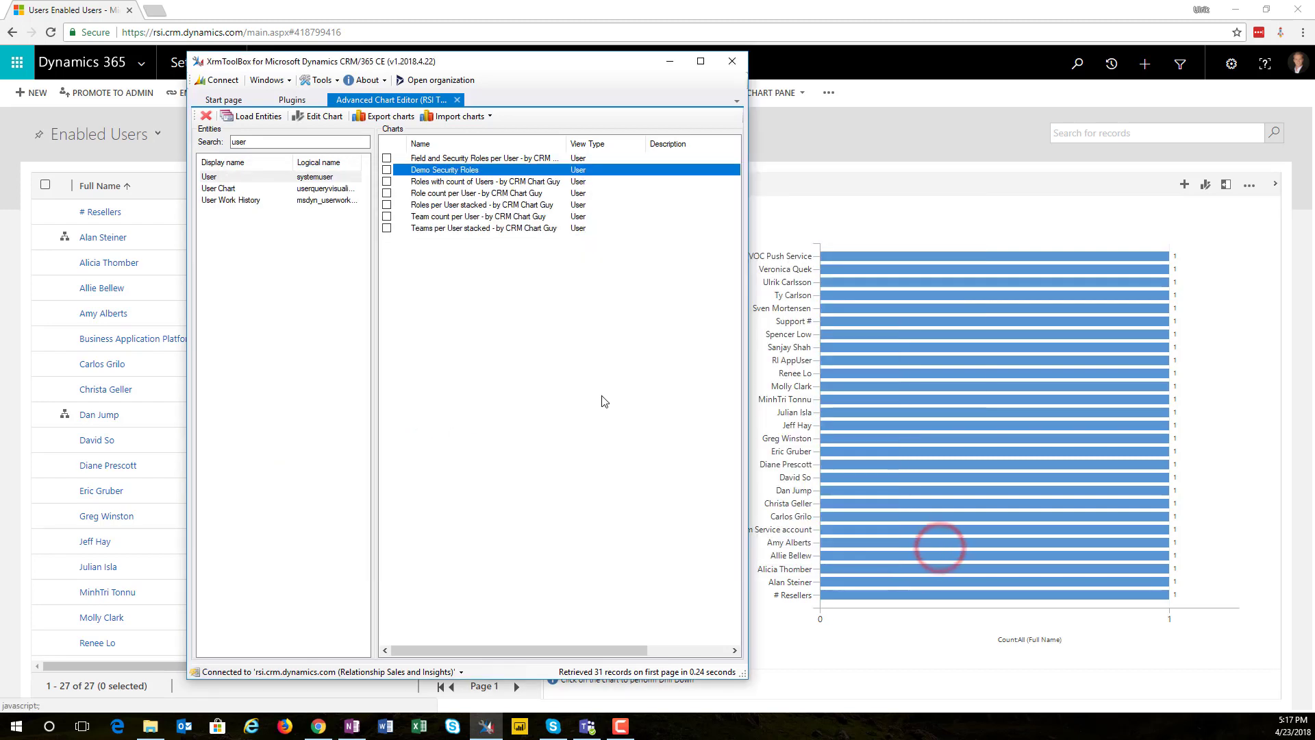
# Step: Find the FetchXML Builder plugin with the filter "fetchxml", open it and widen the window
pyautogui.click(291, 101)
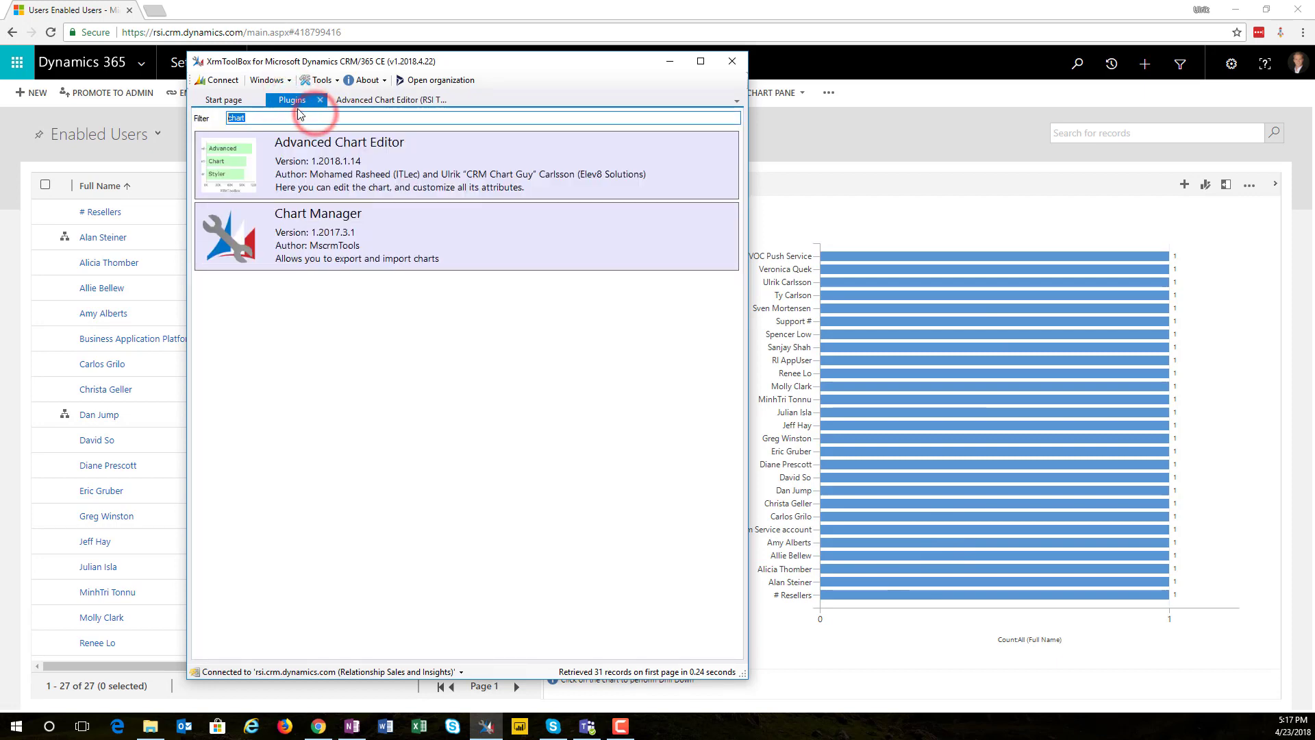
pyautogui.write('fetchxml')
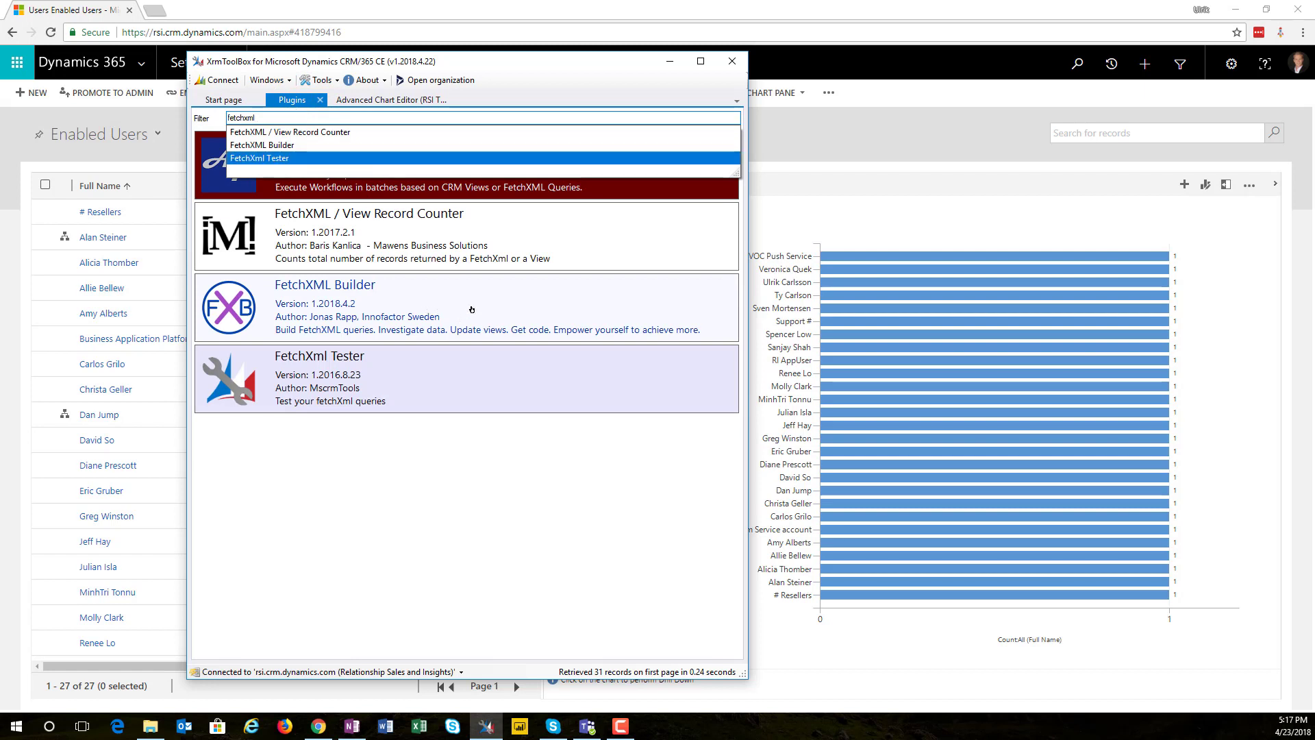
pyautogui.click(491, 298)
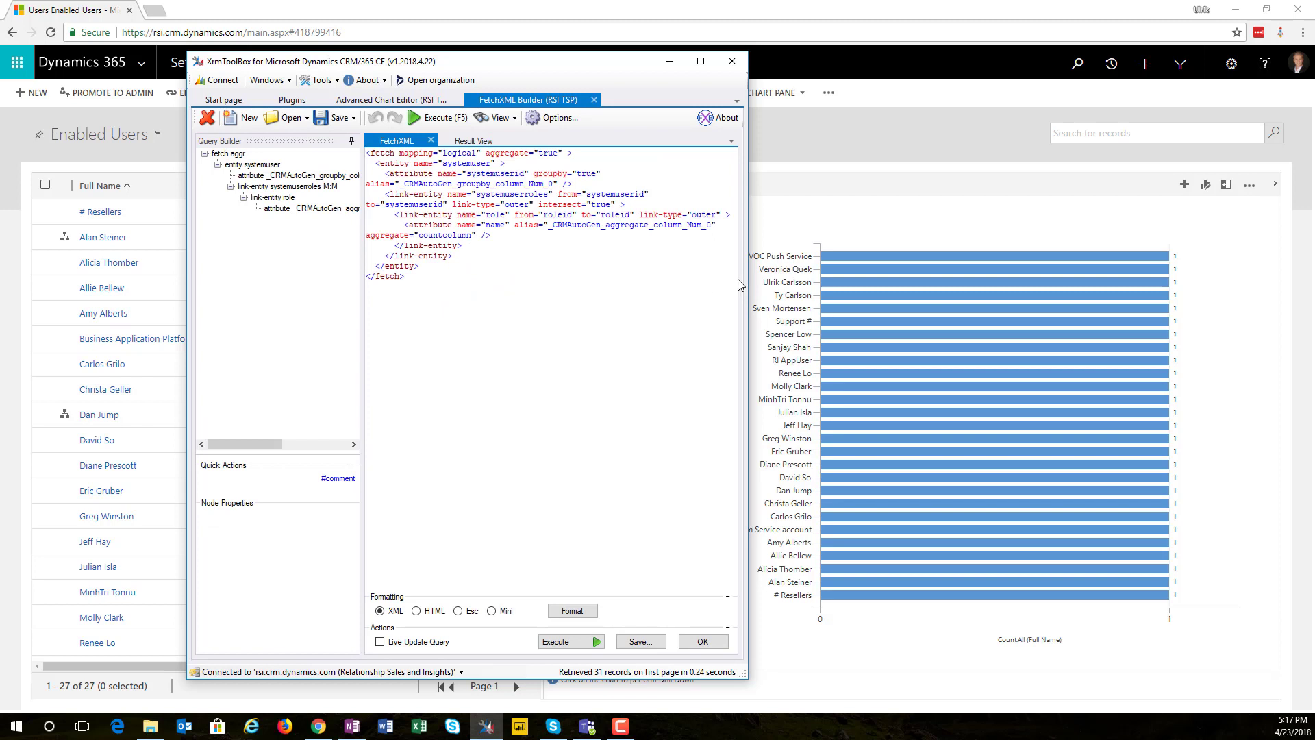
pyautogui.moveTo(751, 271); pyautogui.dragTo(902, 271)
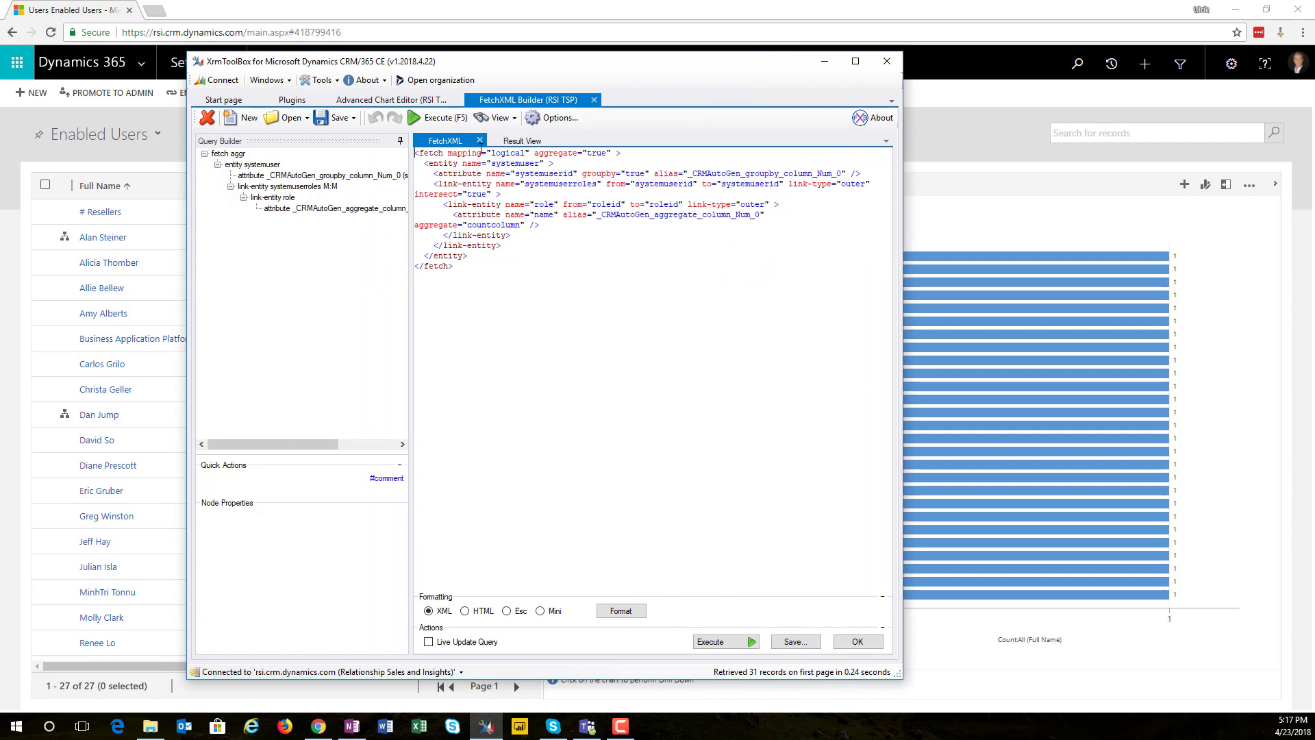
# Step: Replace the existing query with the copied chart fetch XML, apply it and test-run it before returning to the XML
pyautogui.hotkey('ctrl', 'a')
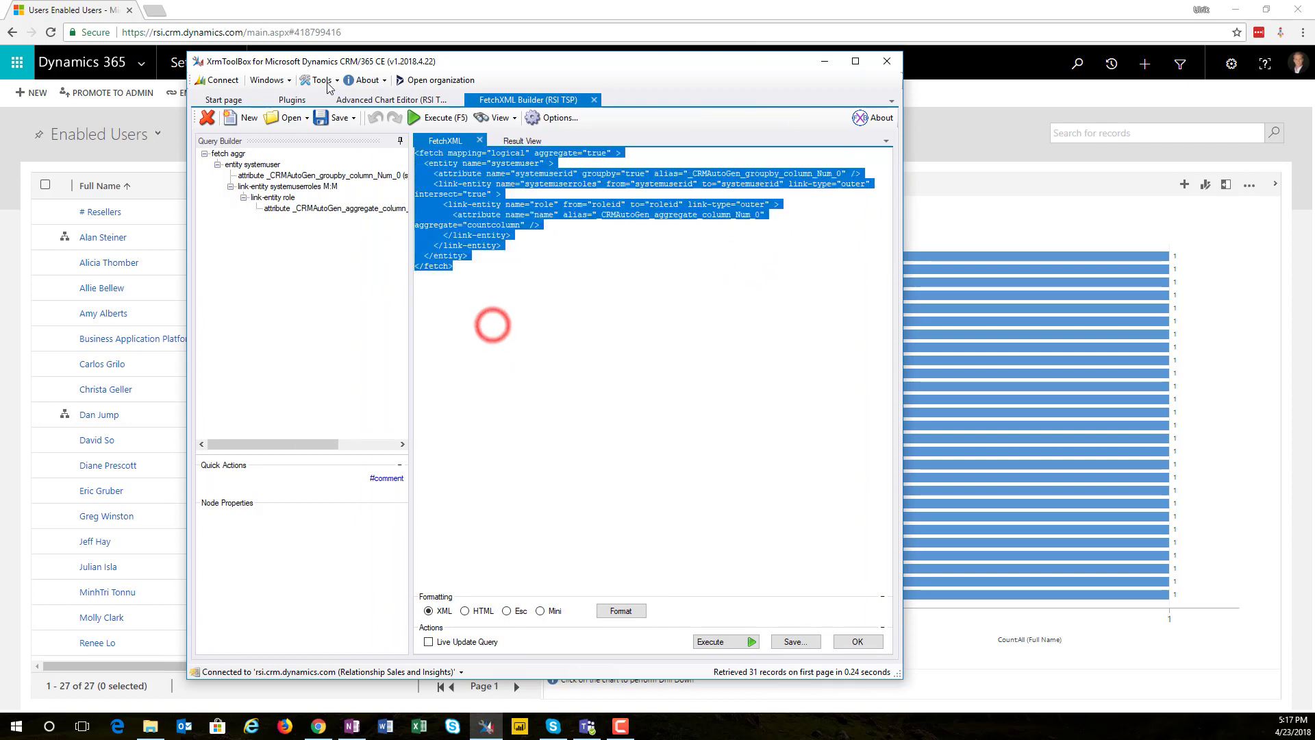
pyautogui.hotkey('ctrl', 'v')
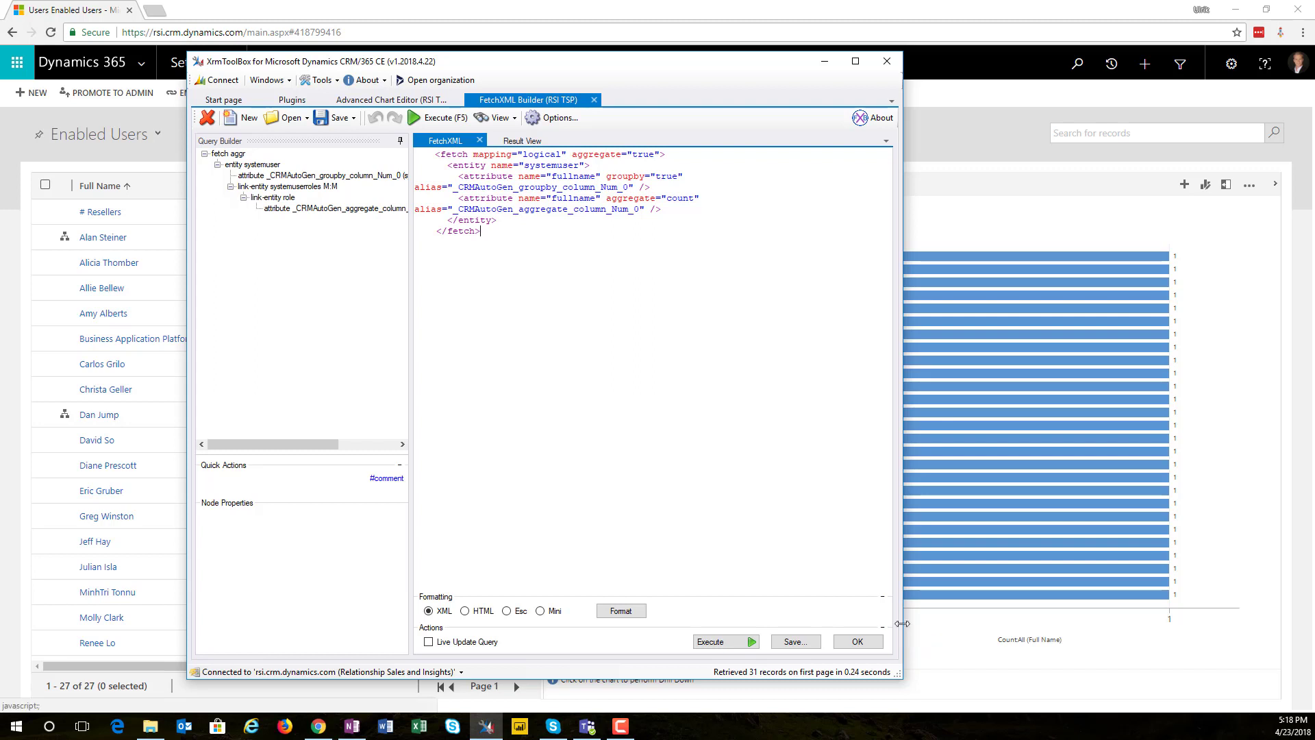
pyautogui.click(864, 644)
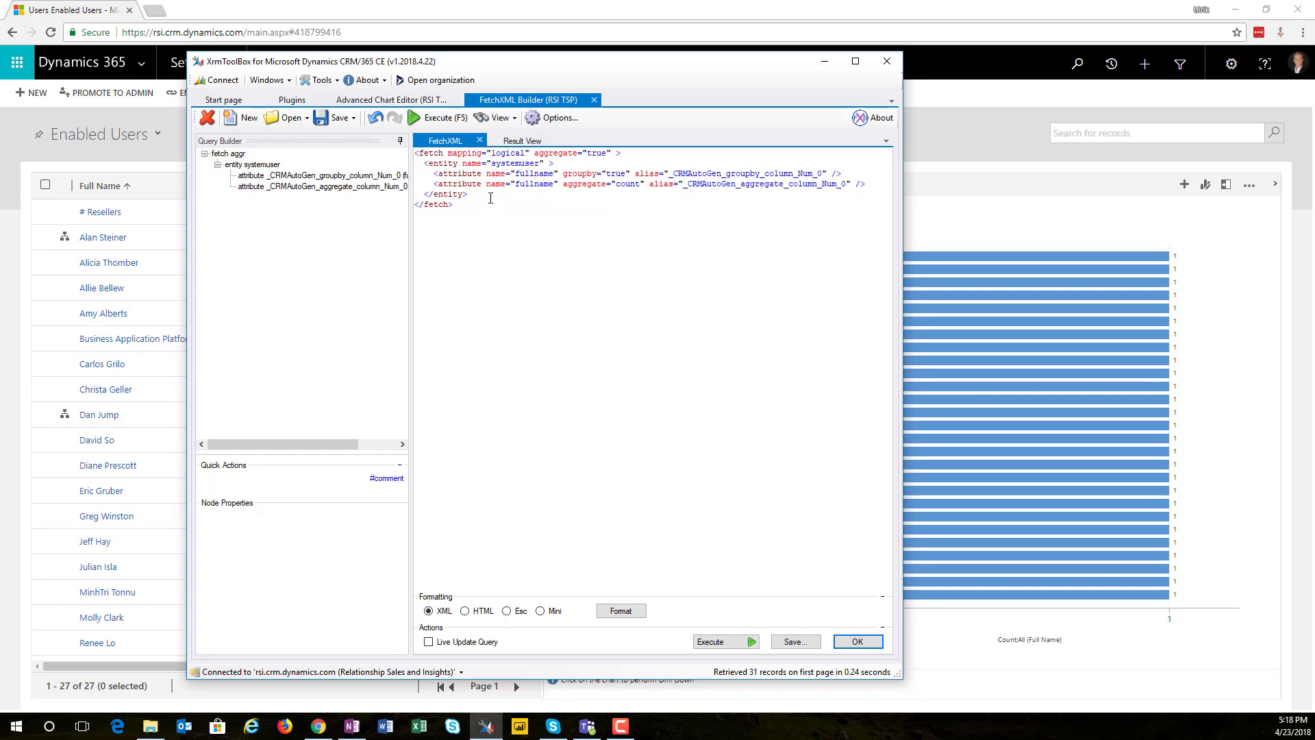
pyautogui.click(438, 120)
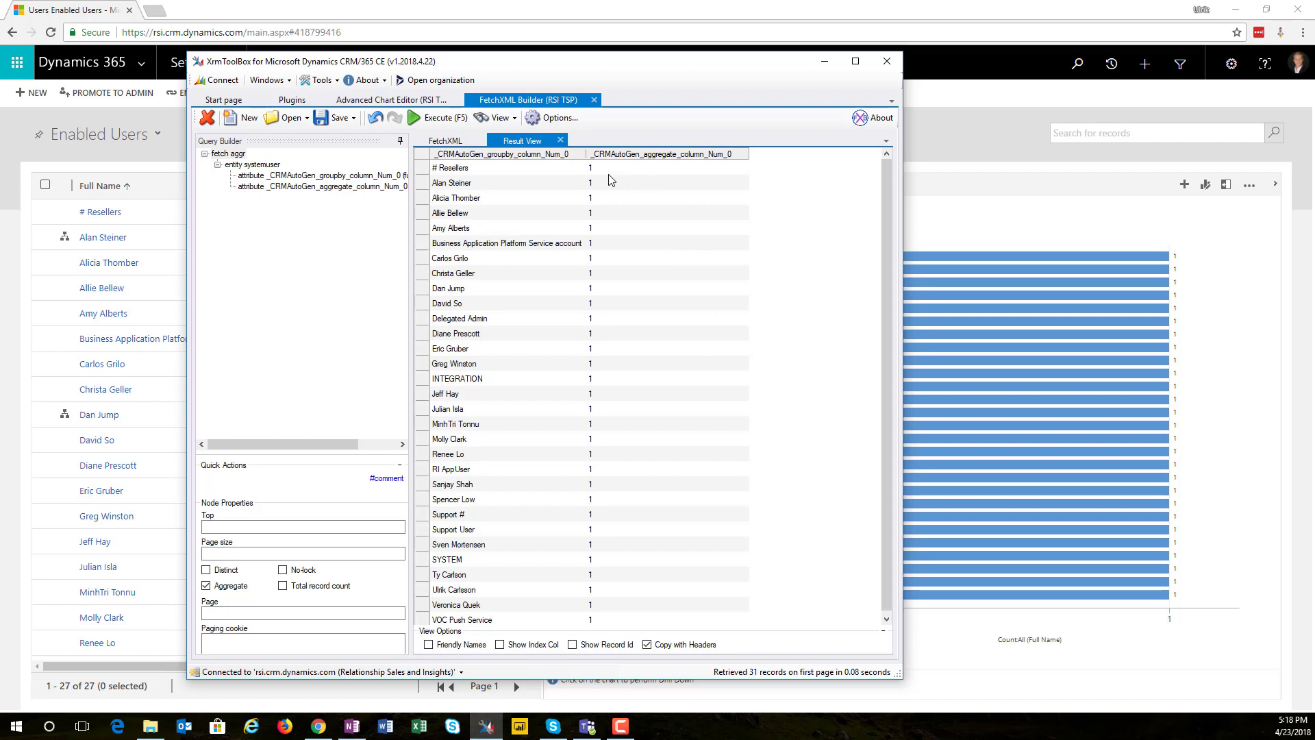
pyautogui.click(451, 145)
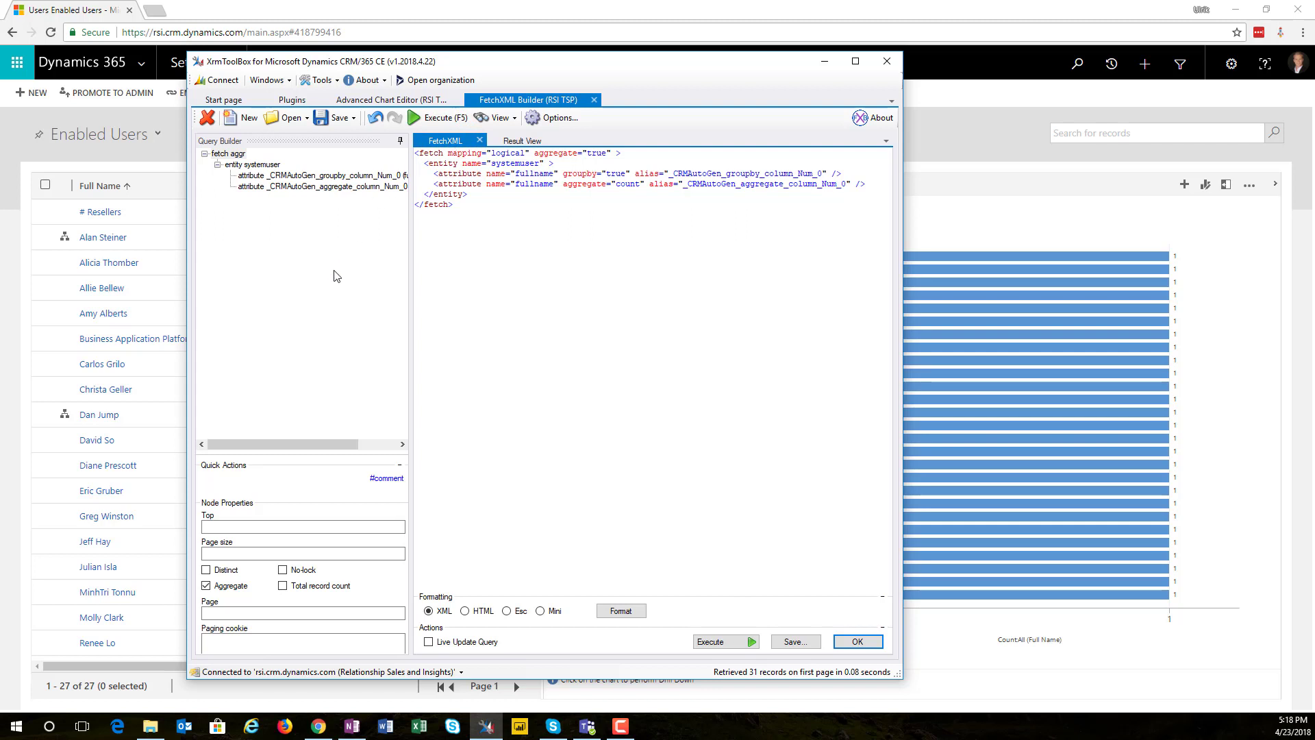
# Step: Enlarge the node properties area and add a link-entity under the systemuser entity
pyautogui.moveTo(297, 453); pyautogui.dragTo(298, 362)
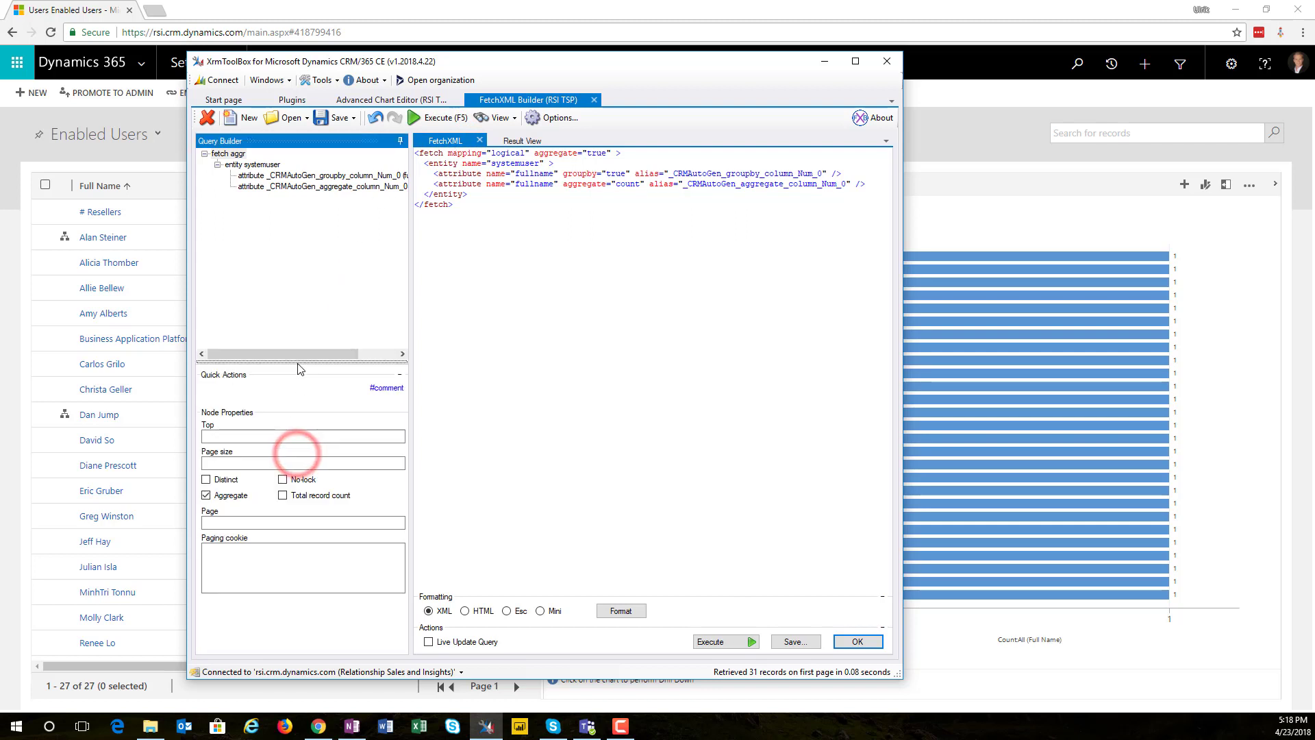
pyautogui.click(250, 166)
pyautogui.rightClick(258, 167)
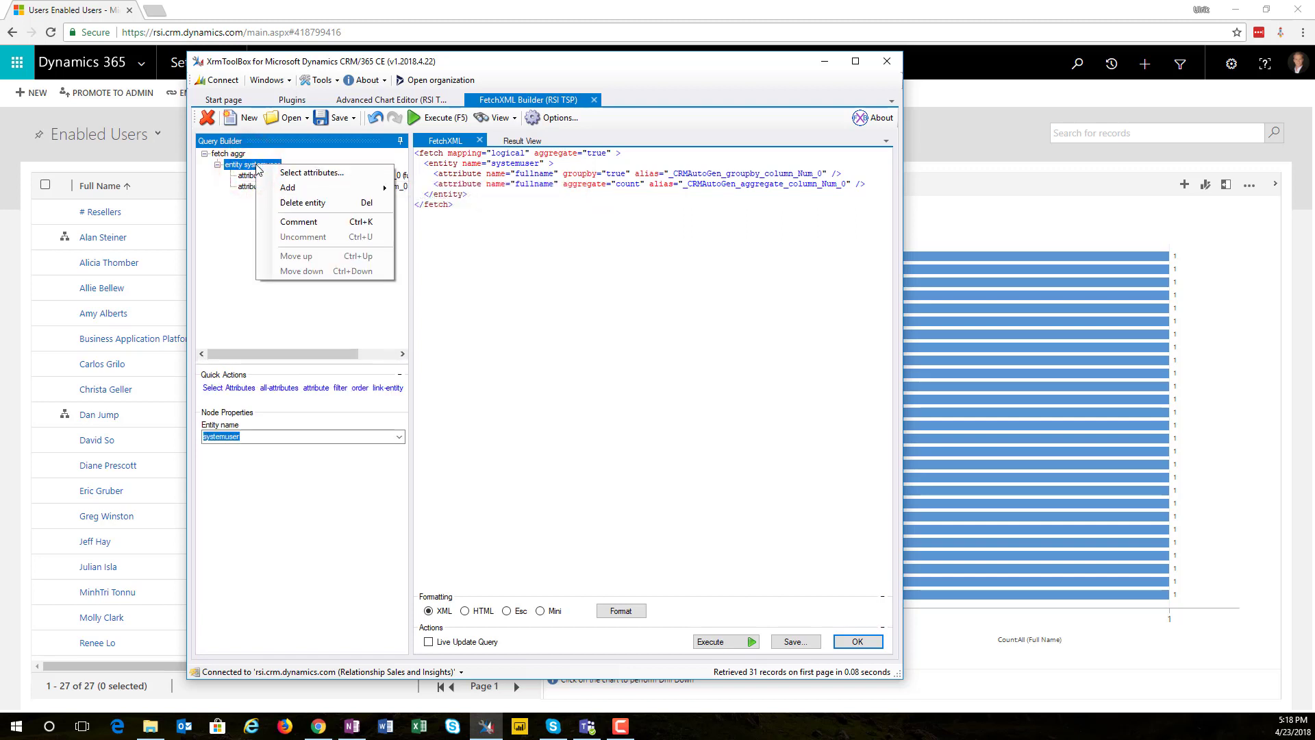
pyautogui.moveTo(310, 190)
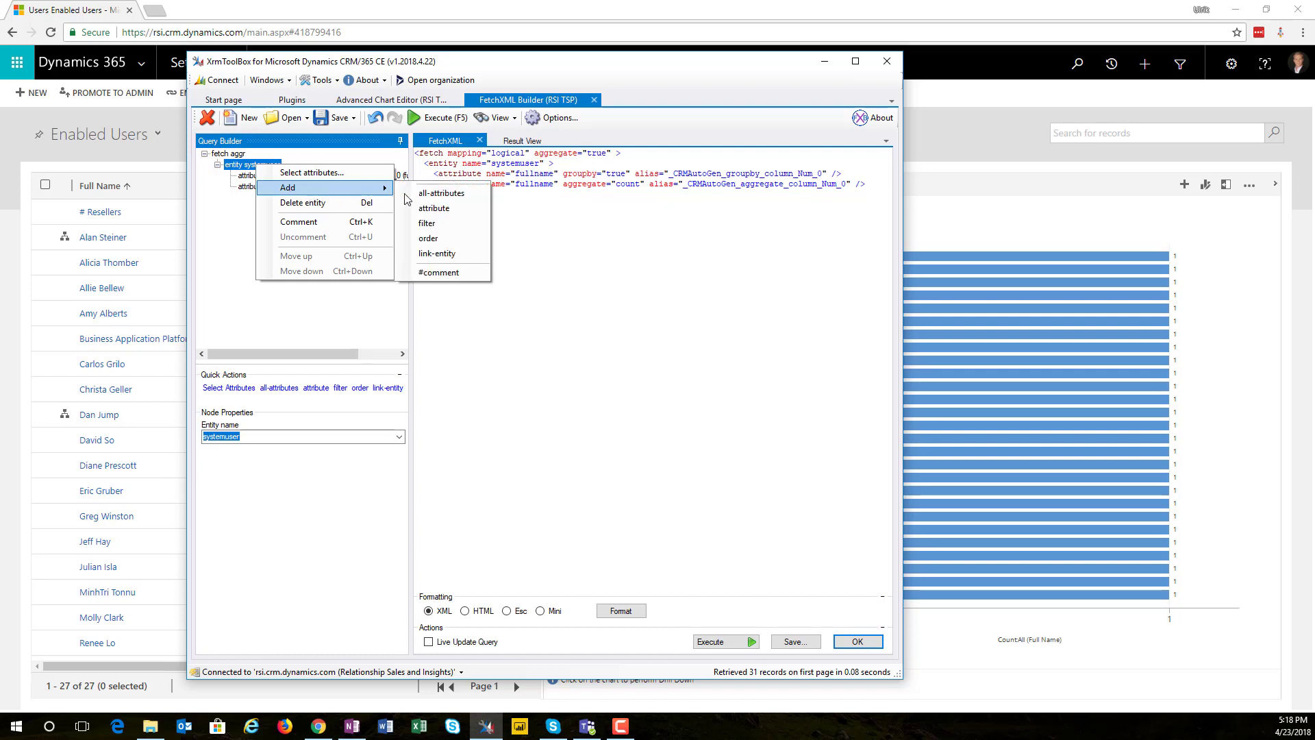
pyautogui.click(446, 253)
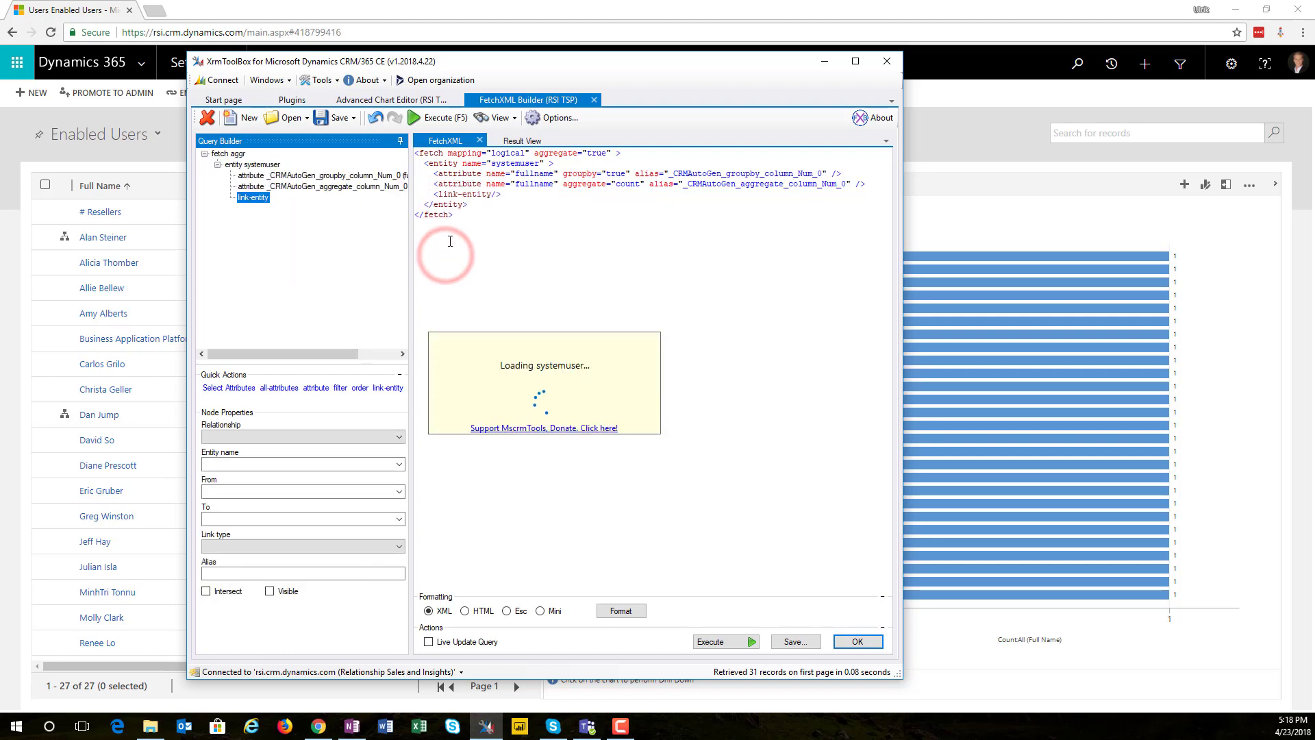
# Step: Set the new link-entity's relationship to systemuserroles.systemuserid -> systemuserid and its link type to outer
pyautogui.click(350, 440)
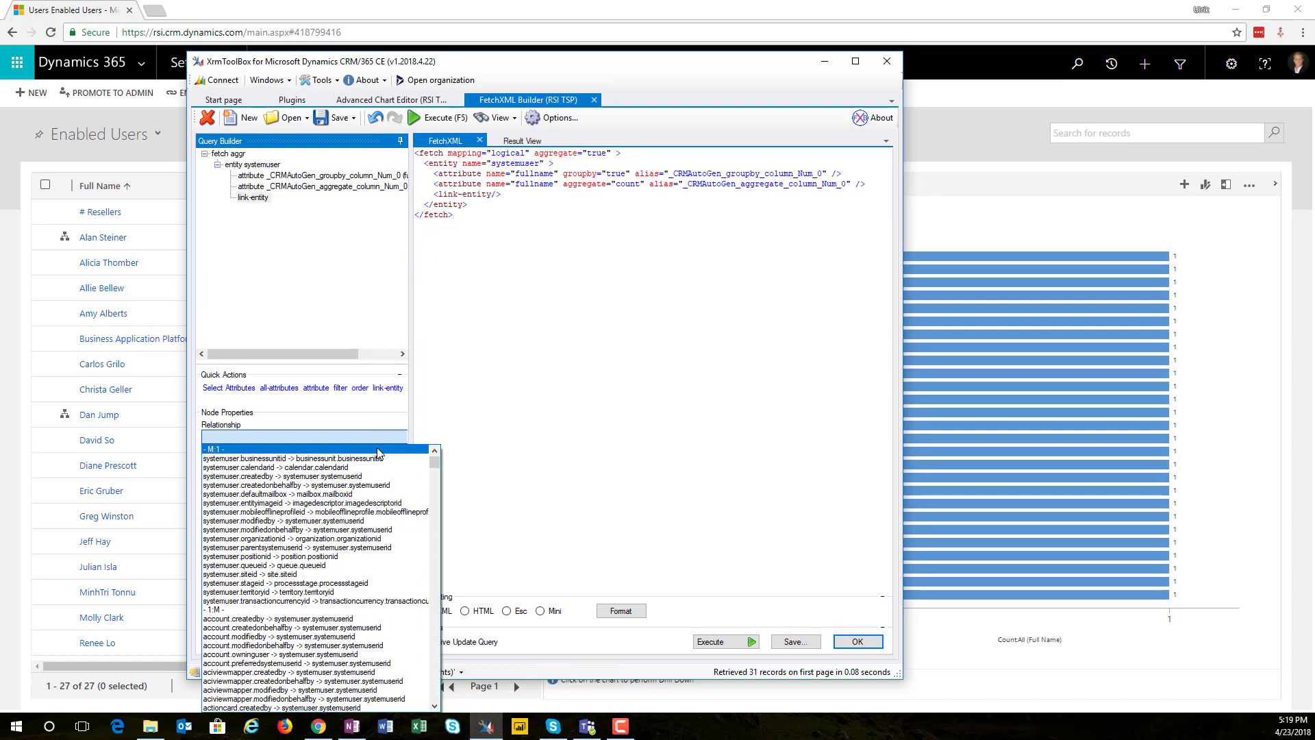
pyautogui.moveTo(440, 462); pyautogui.dragTo(443, 703)
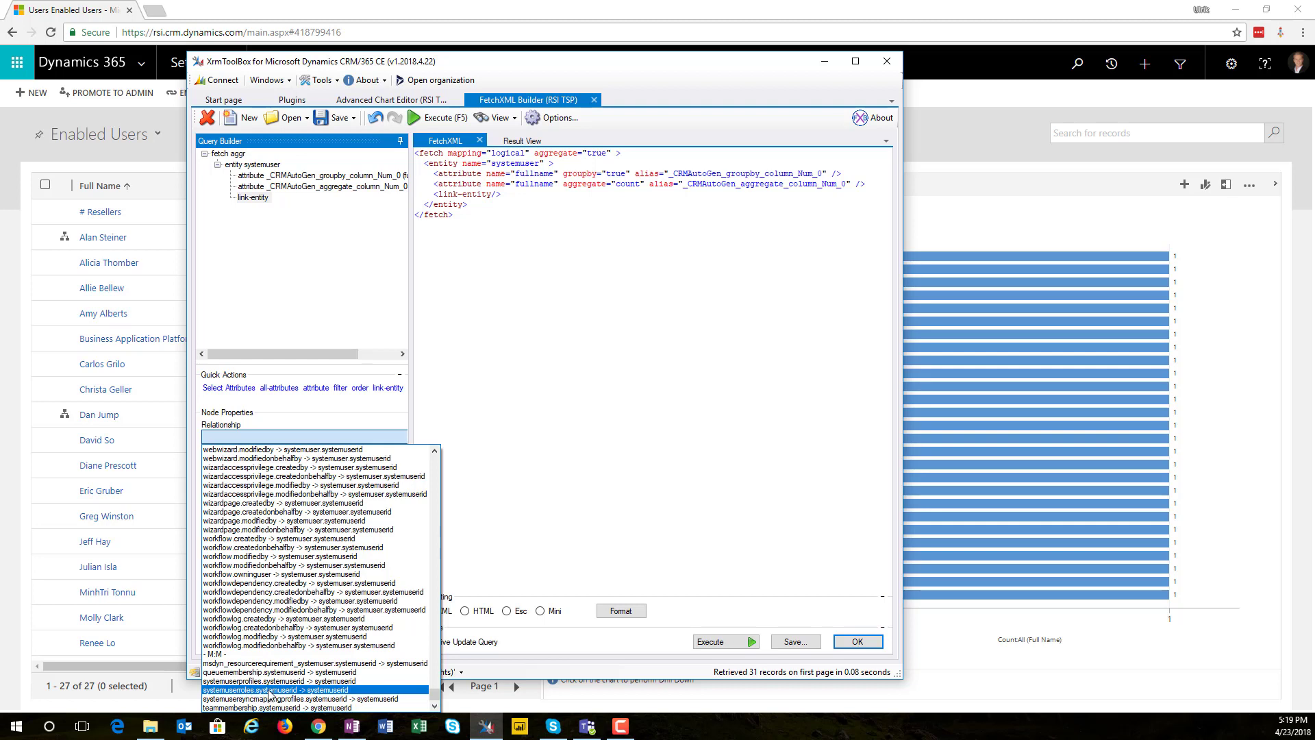
pyautogui.click(335, 690)
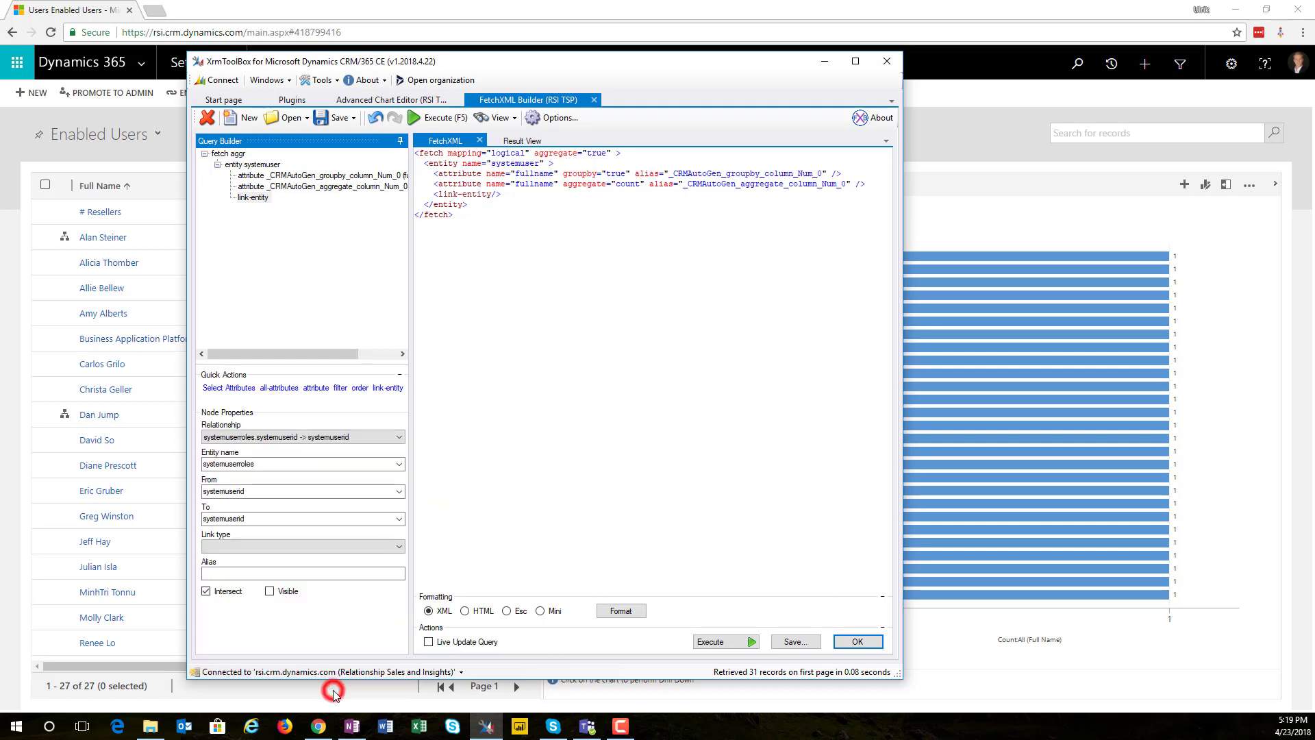
pyautogui.click(397, 546)
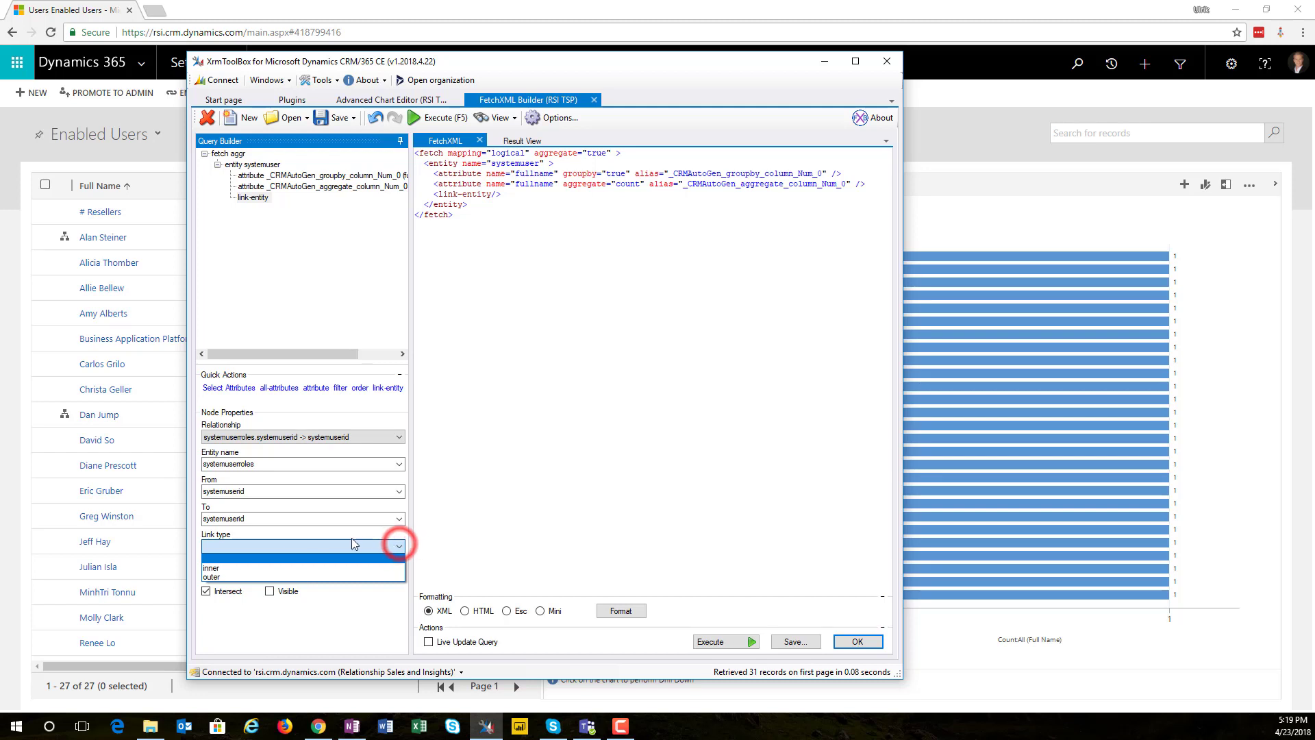
pyautogui.click(212, 576)
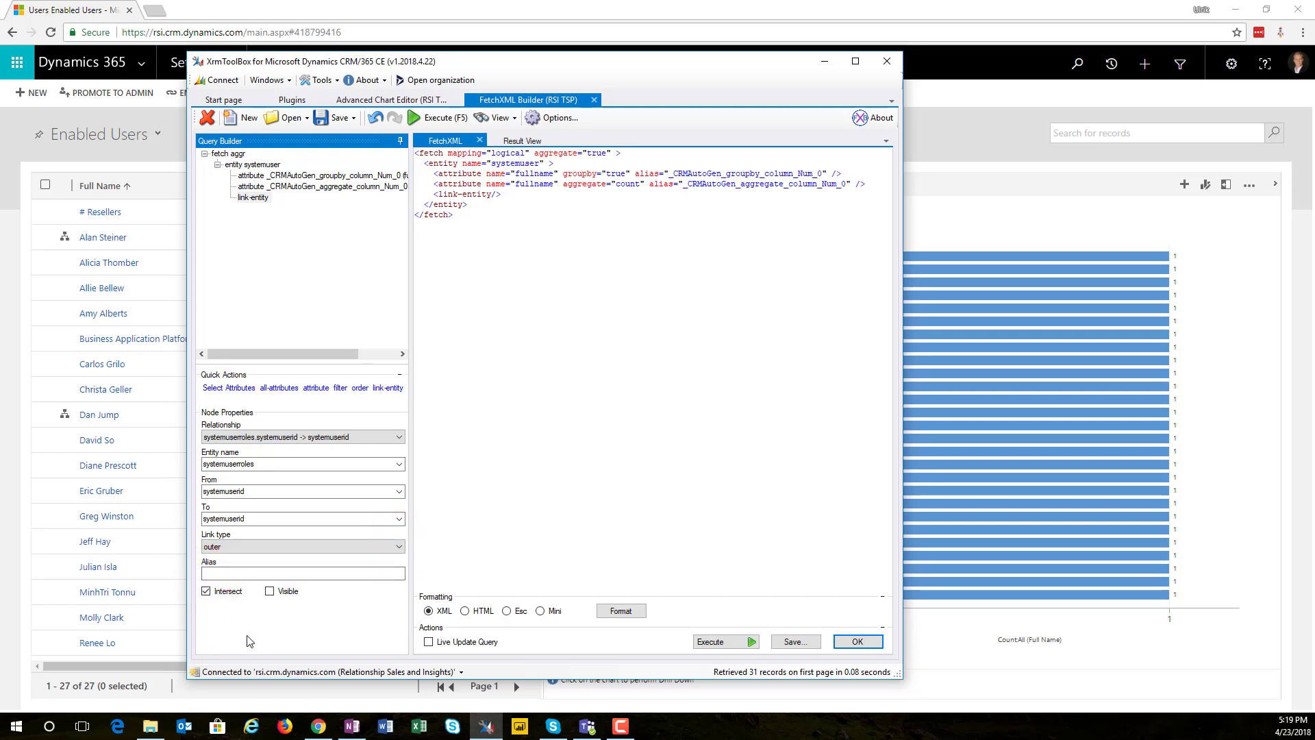
pyautogui.click(262, 249)
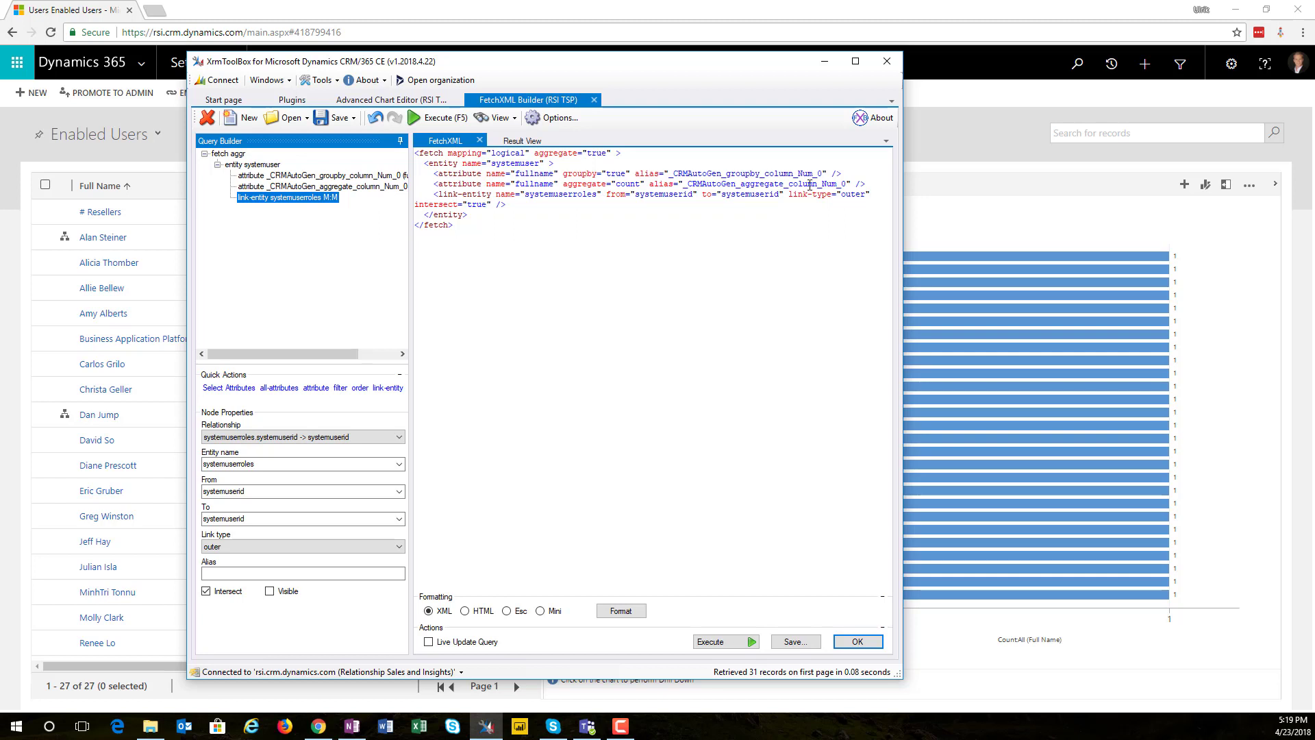
# Step: Add a nested link-entity under systemuserroles with the relationship roleid -> role.roleid and link type outer
pyautogui.rightClick(300, 200)
pyautogui.moveTo(403, 221)
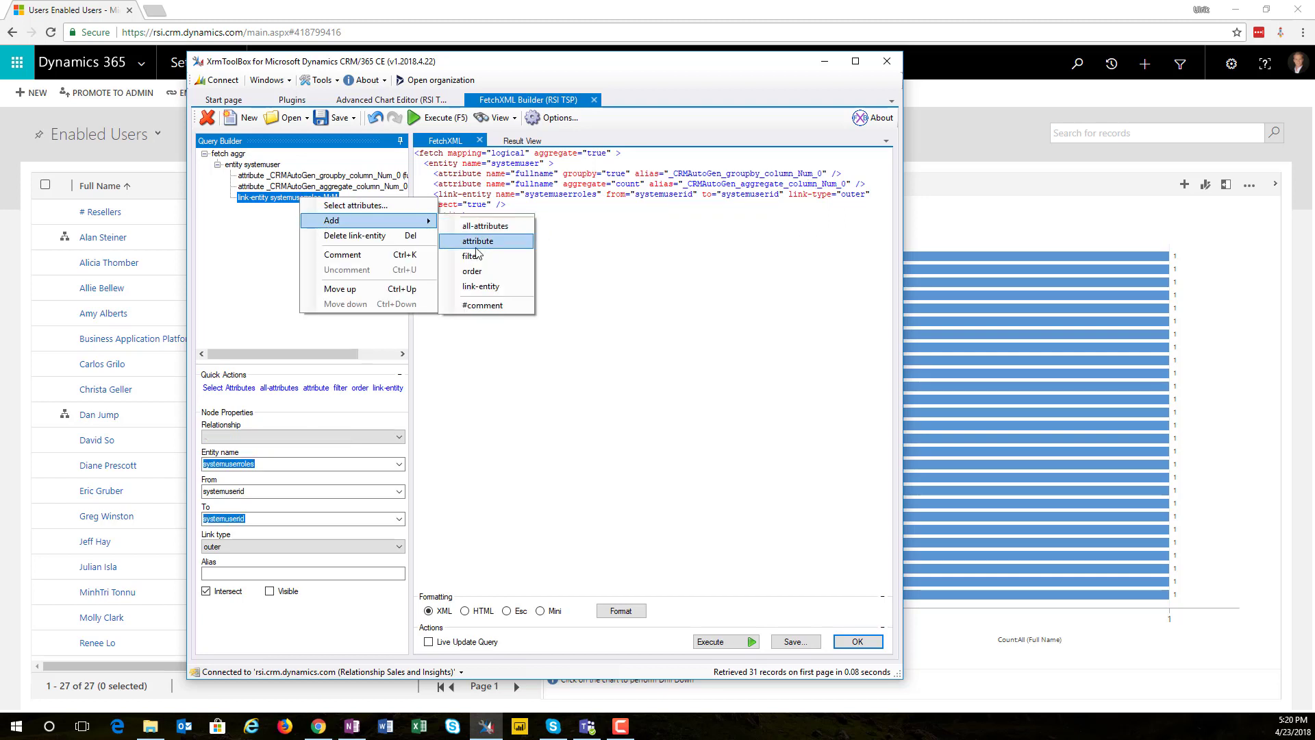
pyautogui.click(477, 287)
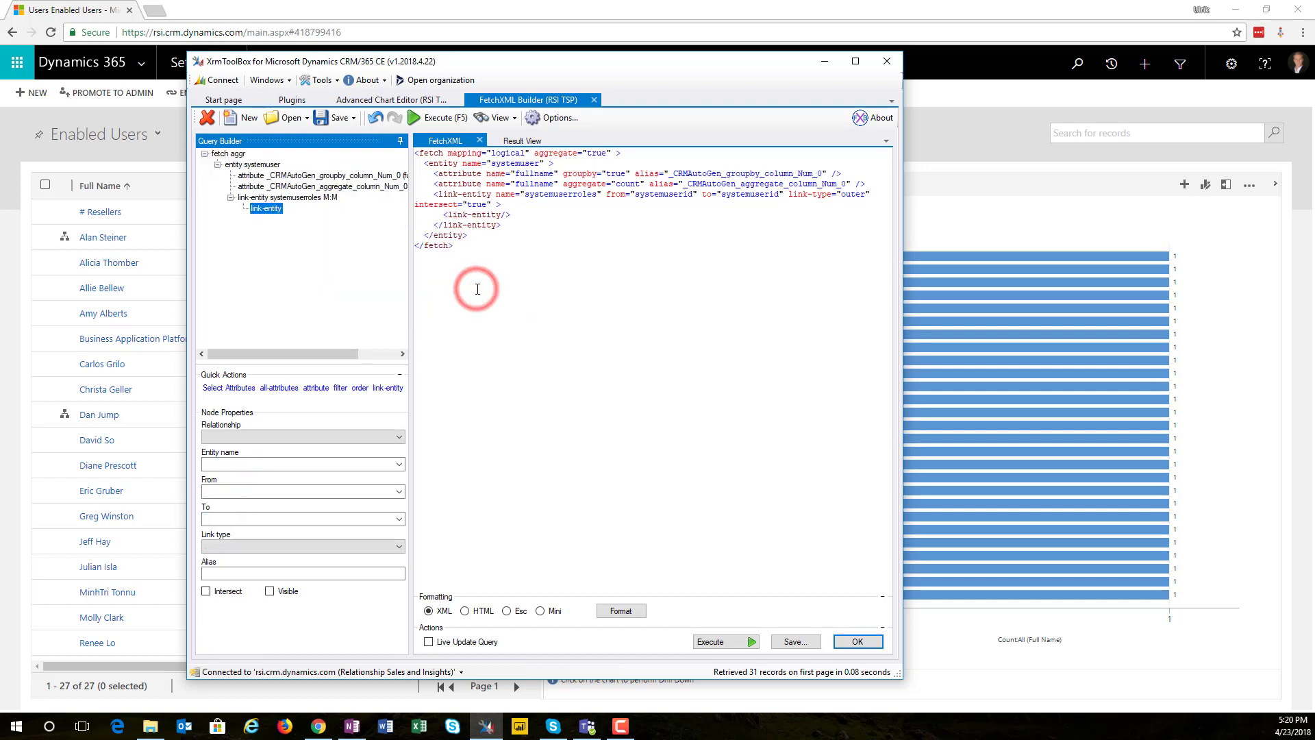
pyautogui.click(398, 437)
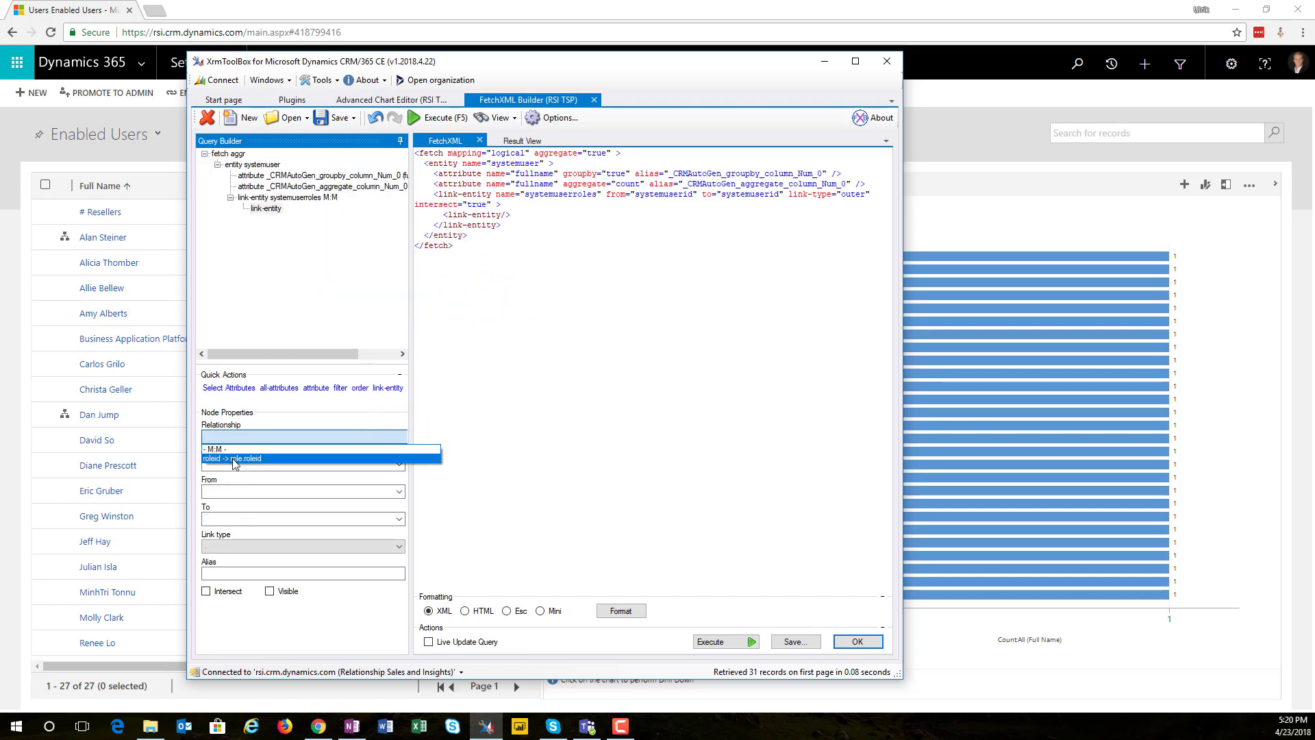
pyautogui.click(233, 460)
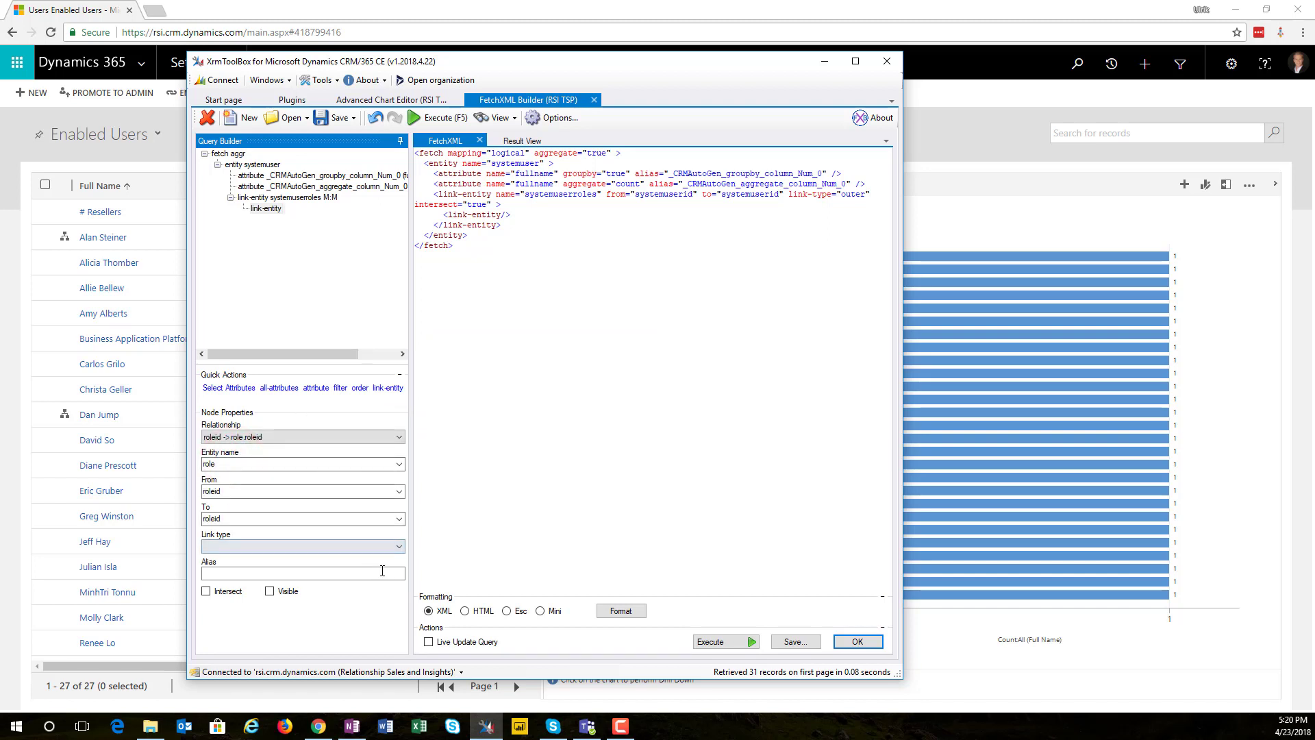
pyautogui.click(399, 546)
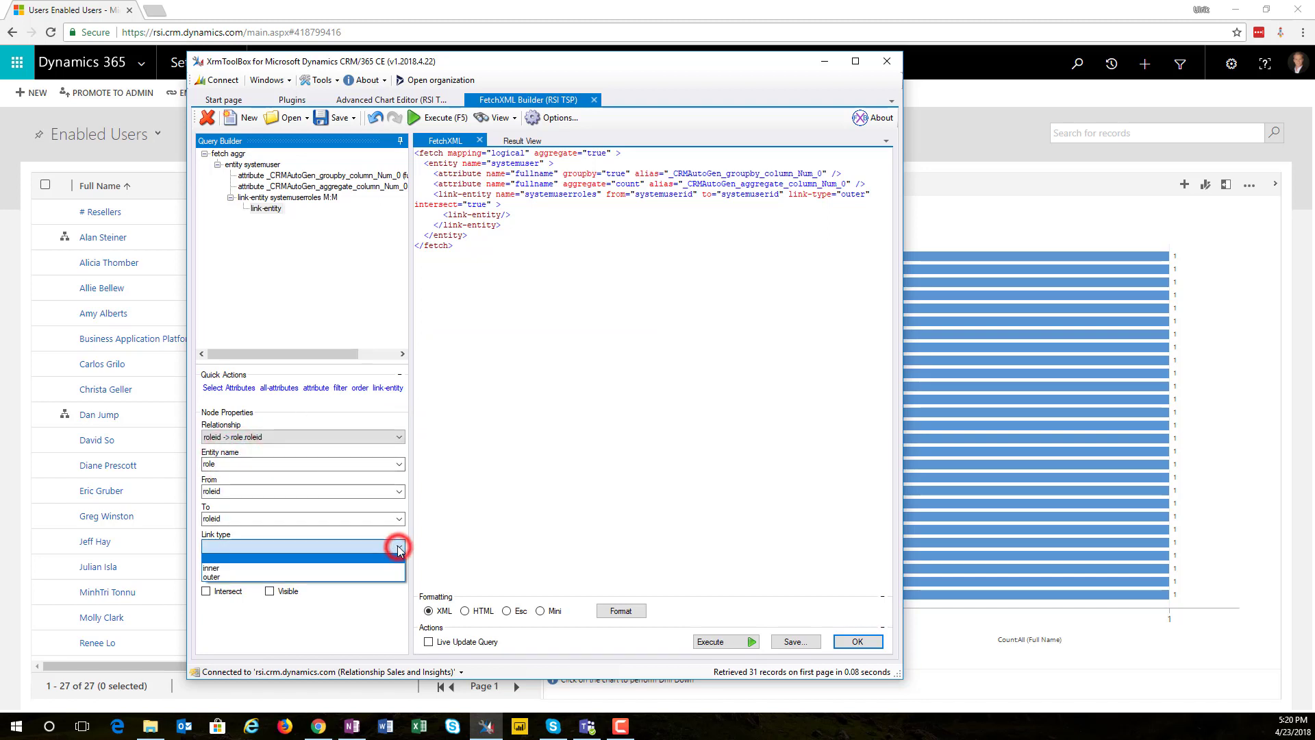
pyautogui.click(214, 578)
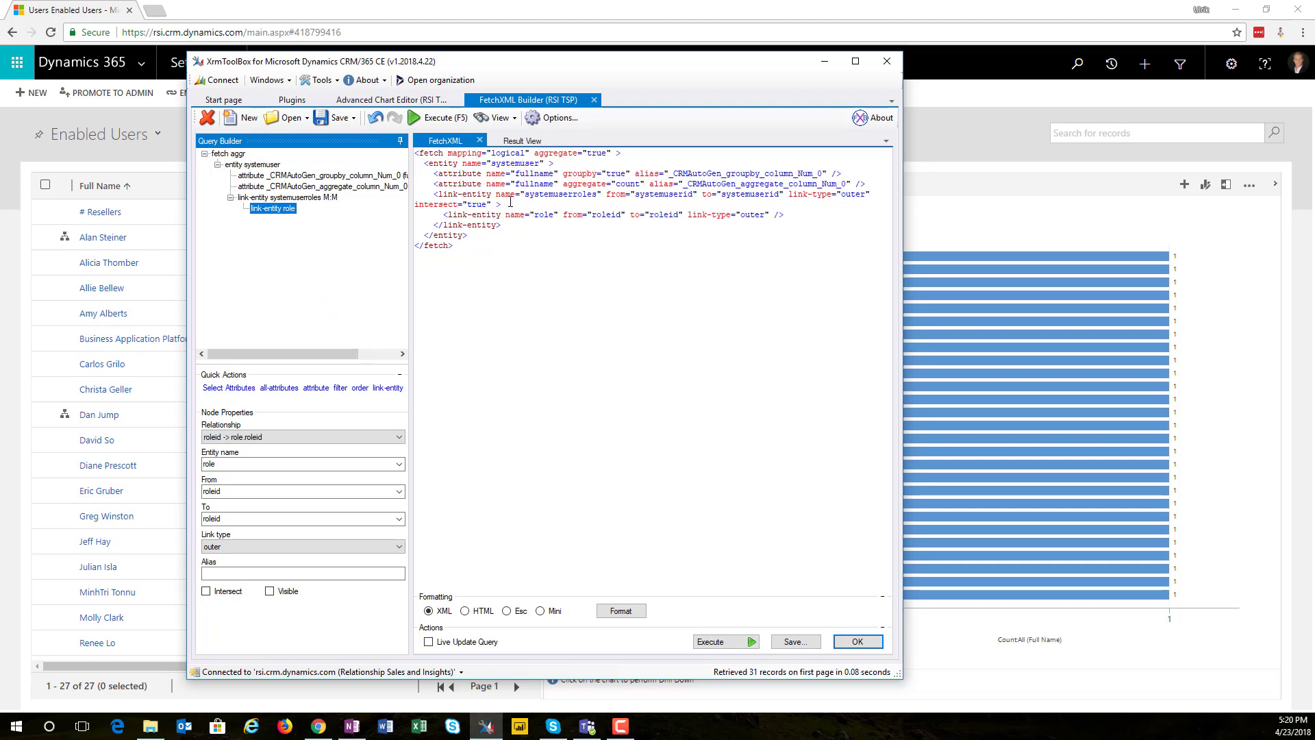
# Step: Add an attribute under the role link-entity and set its attribute name to name
pyautogui.rightClick(281, 213)
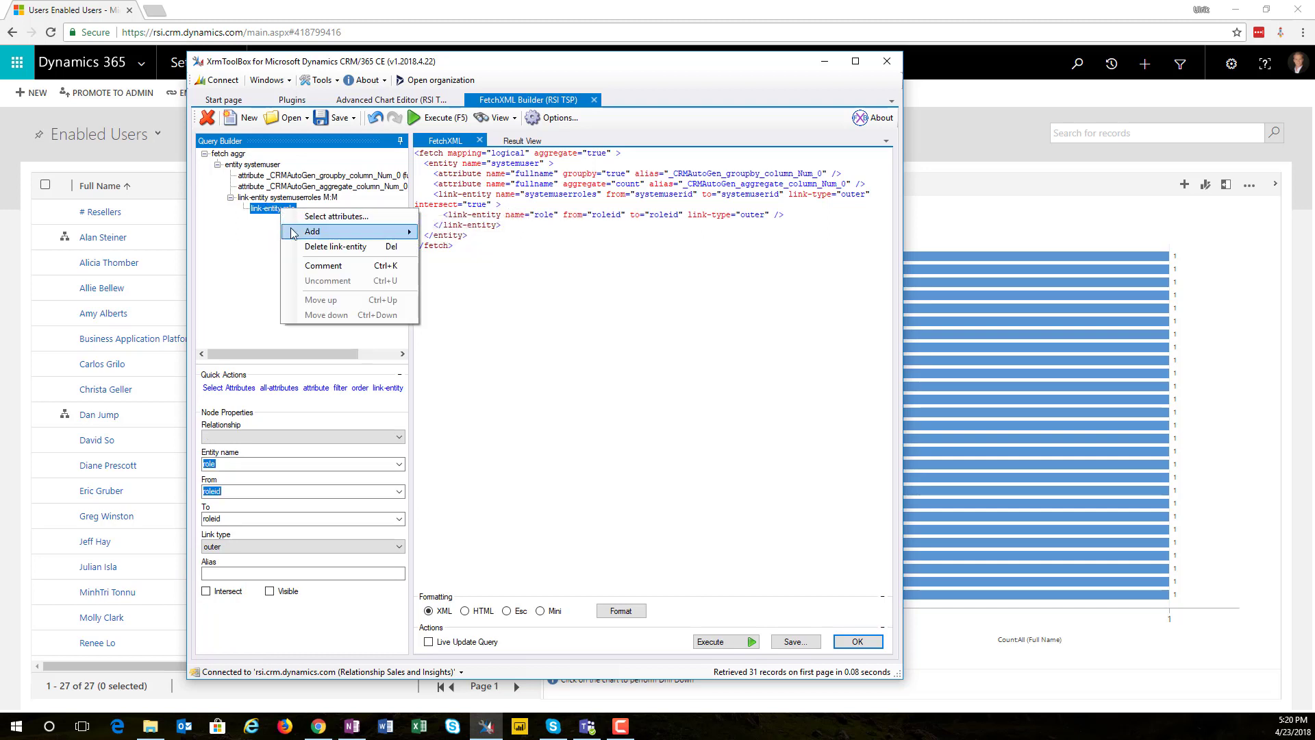
pyautogui.moveTo(378, 235)
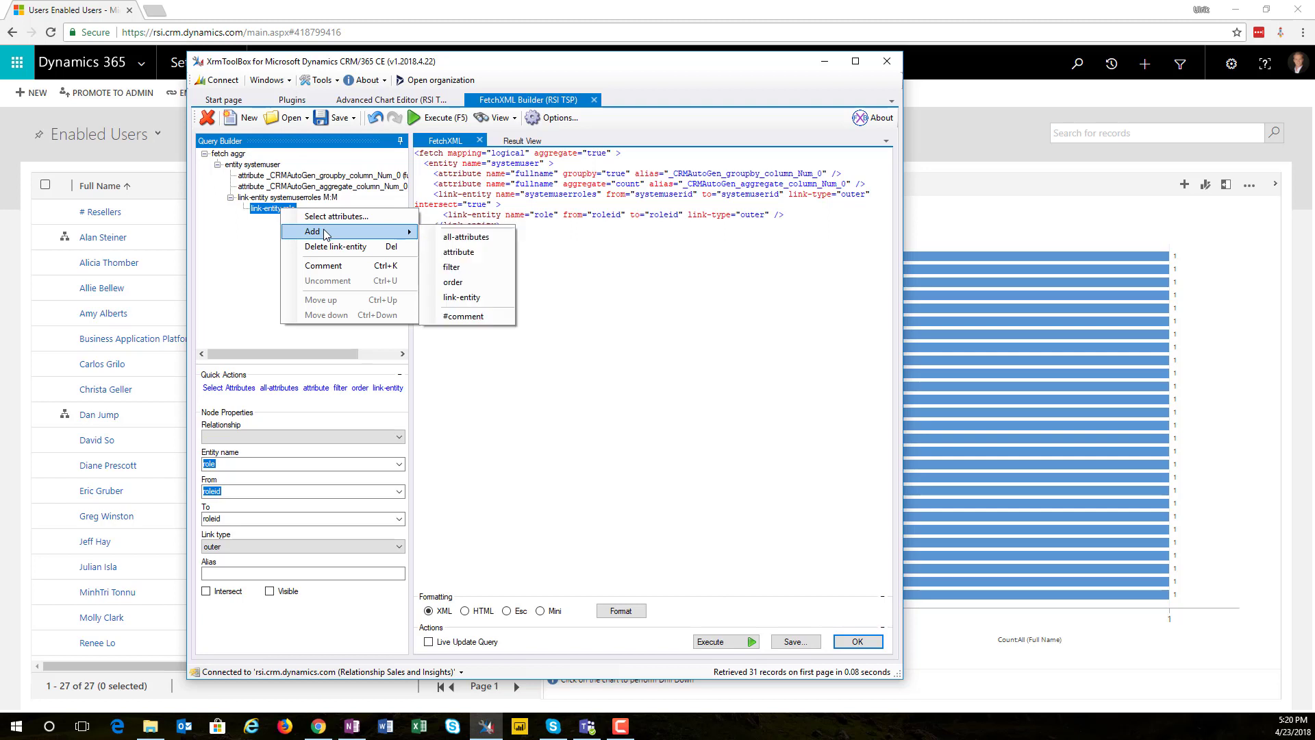
pyautogui.click(471, 254)
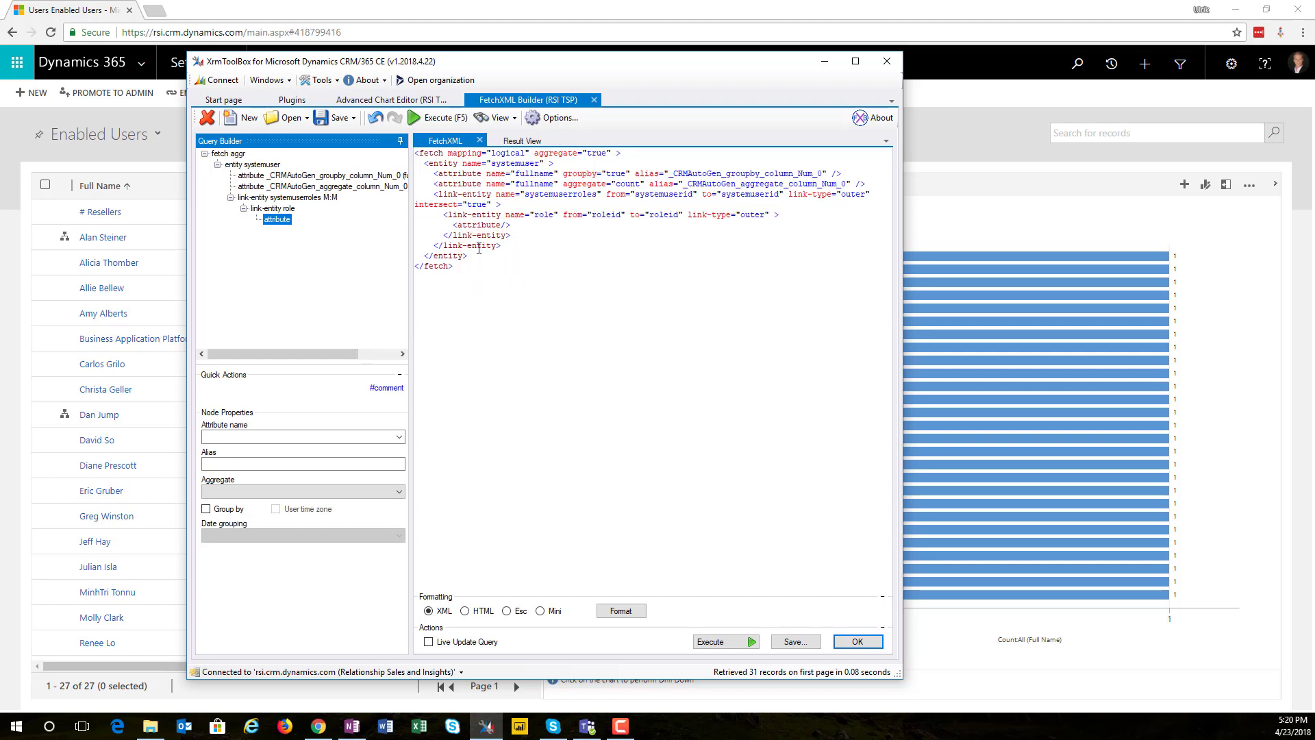
pyautogui.click(400, 437)
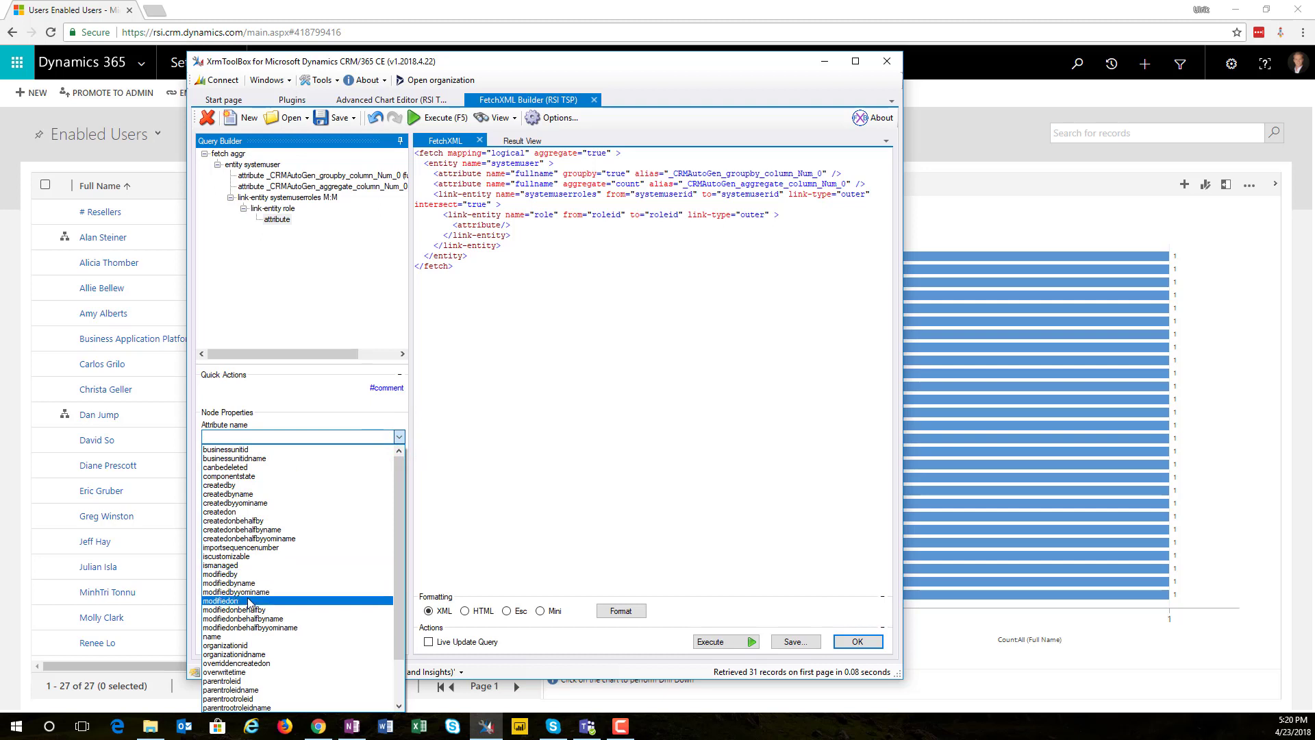
pyautogui.click(226, 638)
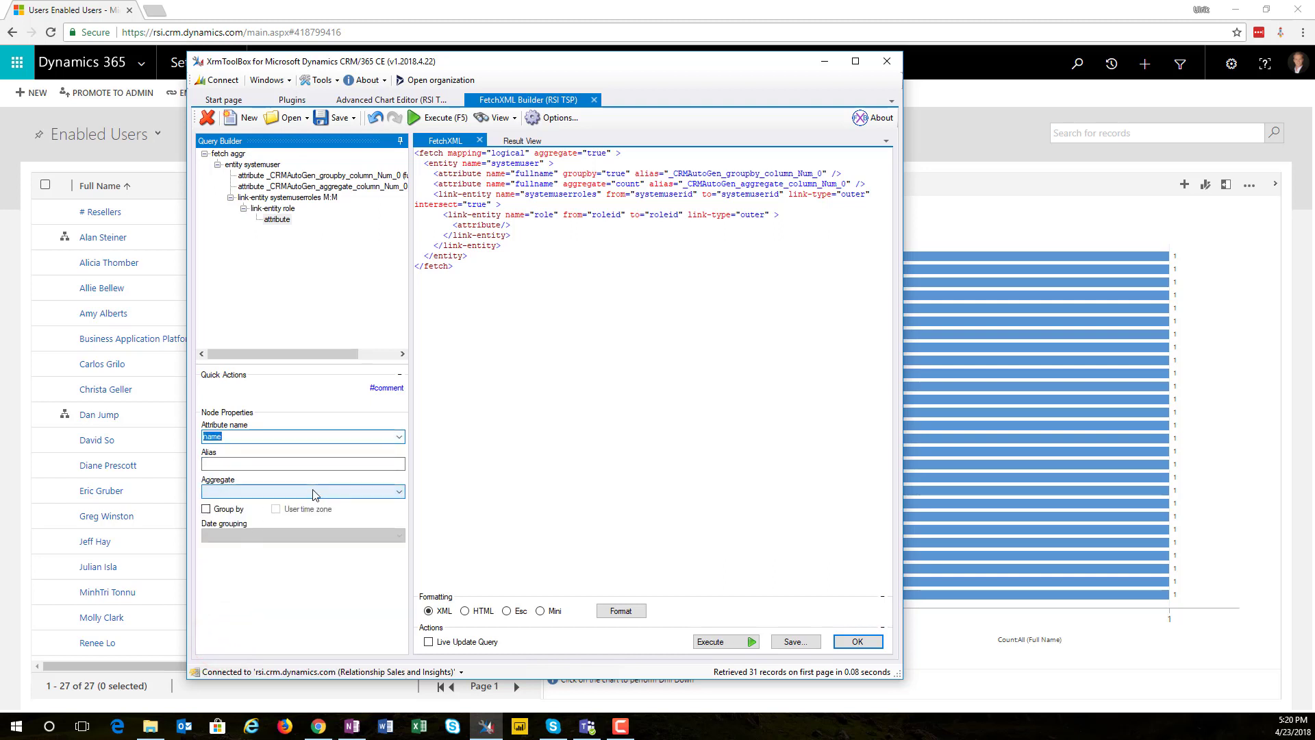
# Step: Set the role name attribute's aggregate to countcolumn and its alias to temporary
pyautogui.click(269, 493)
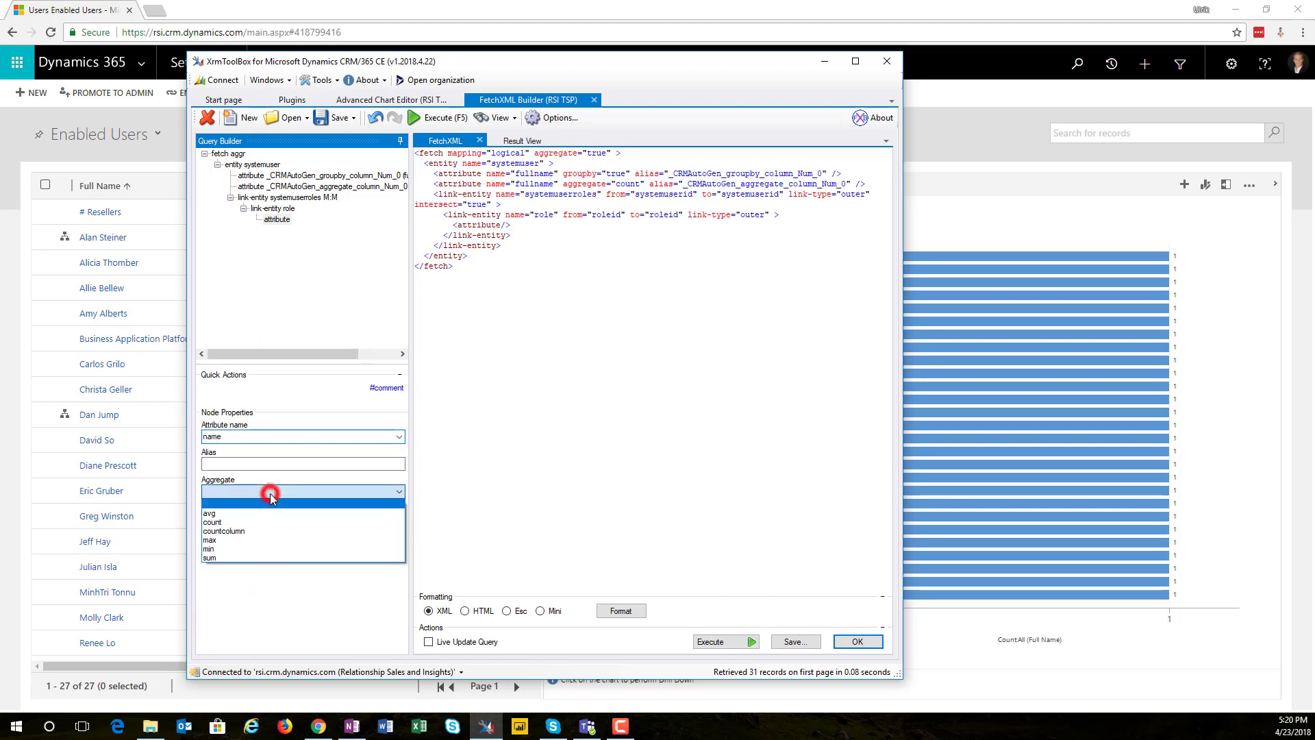
pyautogui.click(274, 532)
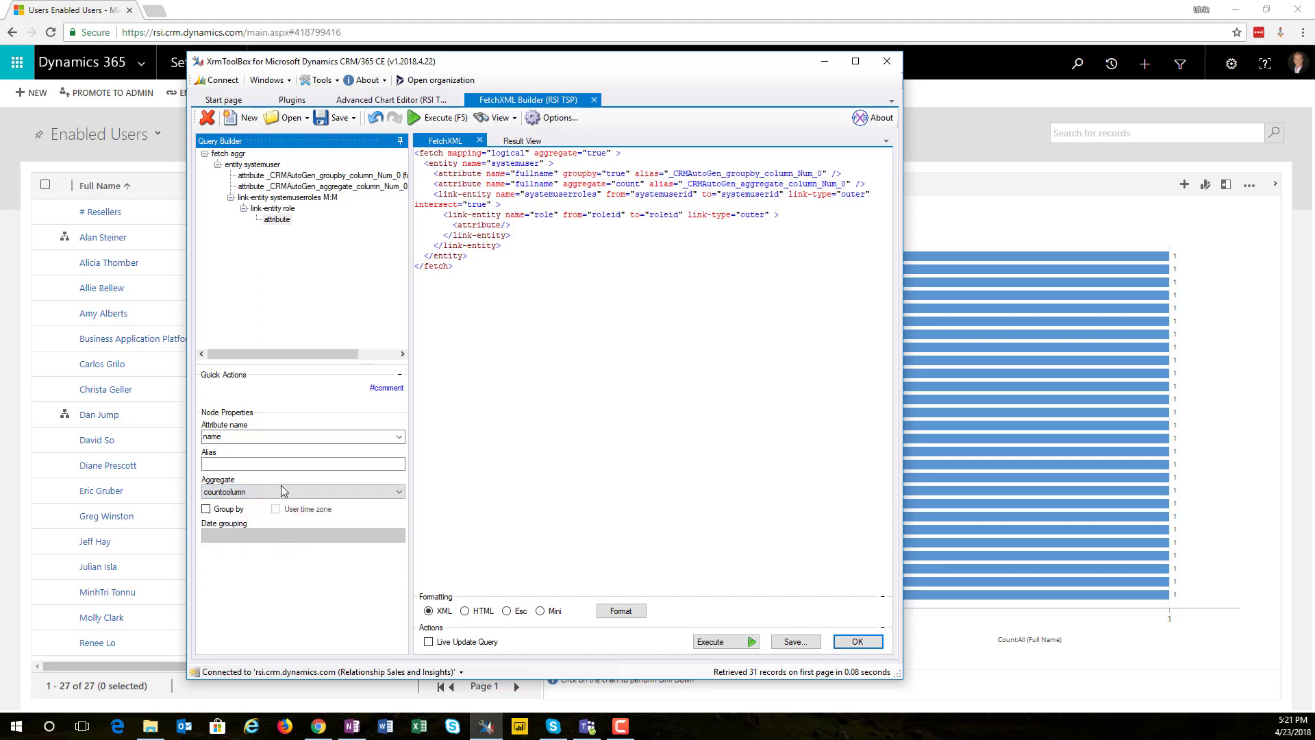
pyautogui.click(281, 464)
pyautogui.write('temporary')
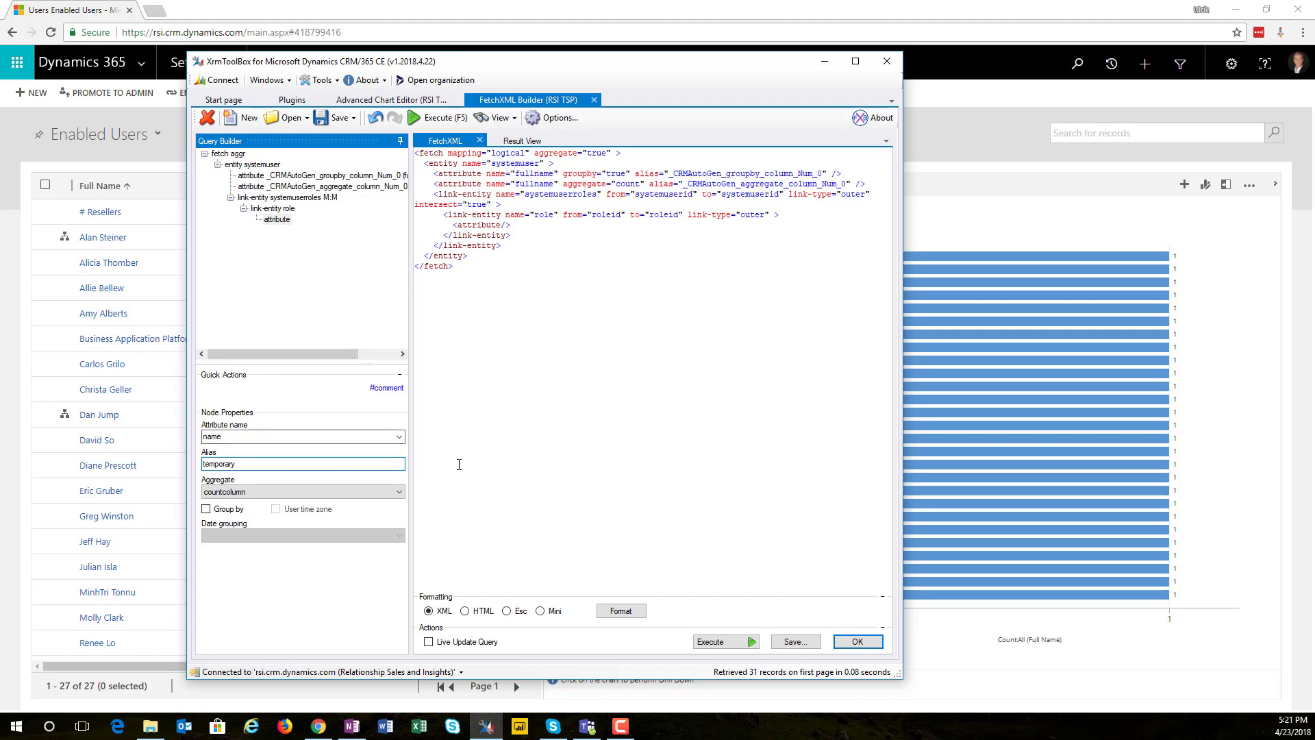
pyautogui.click(277, 291)
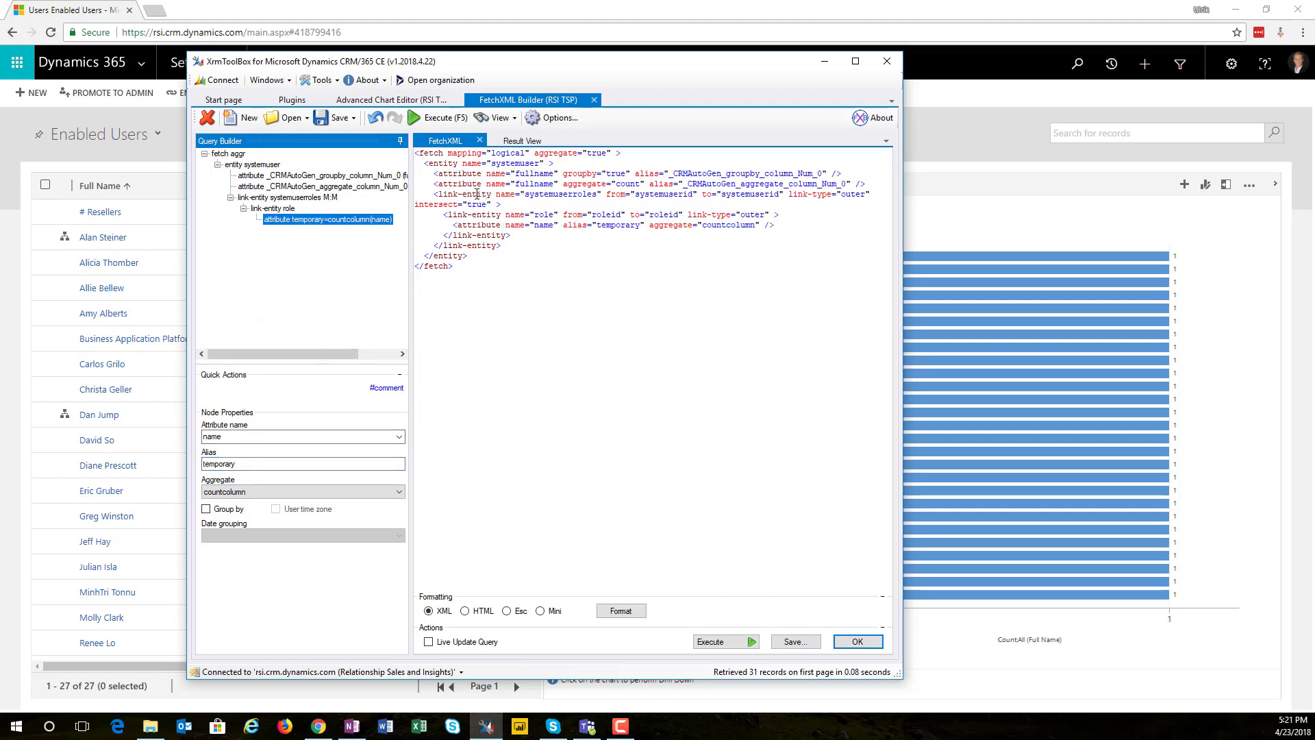
pyautogui.click(553, 197)
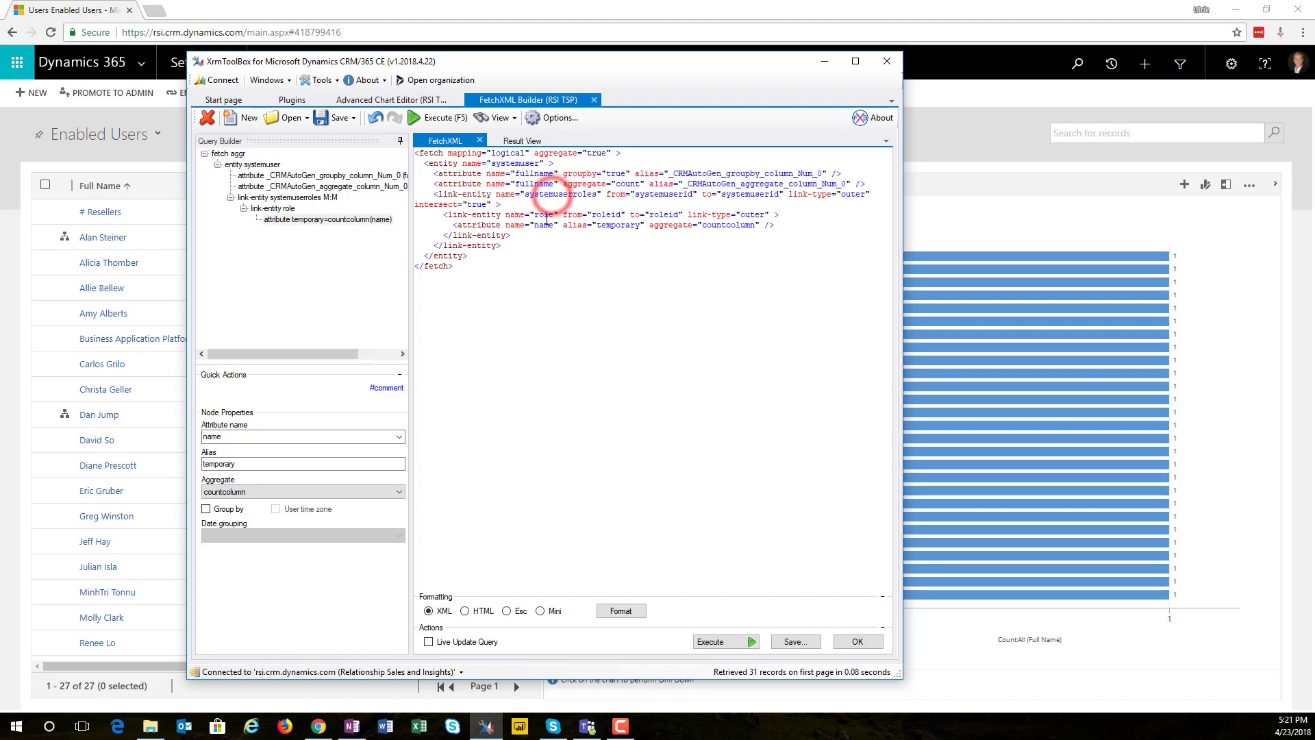
# Step: Replace the role name attribute's alias with the fullname count attribute's alias, _CRMAutoGen_aggregate_column_Num_0
pyautogui.click(544, 217)
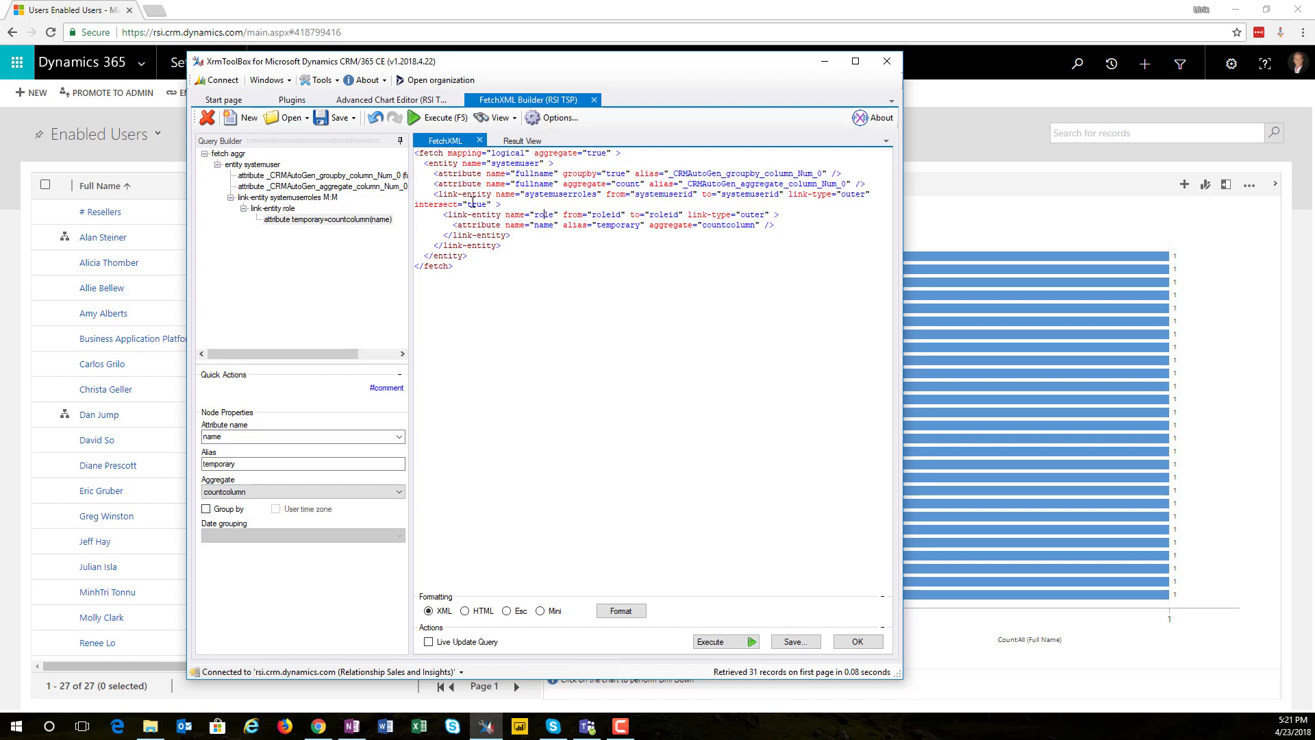
pyautogui.click(291, 187)
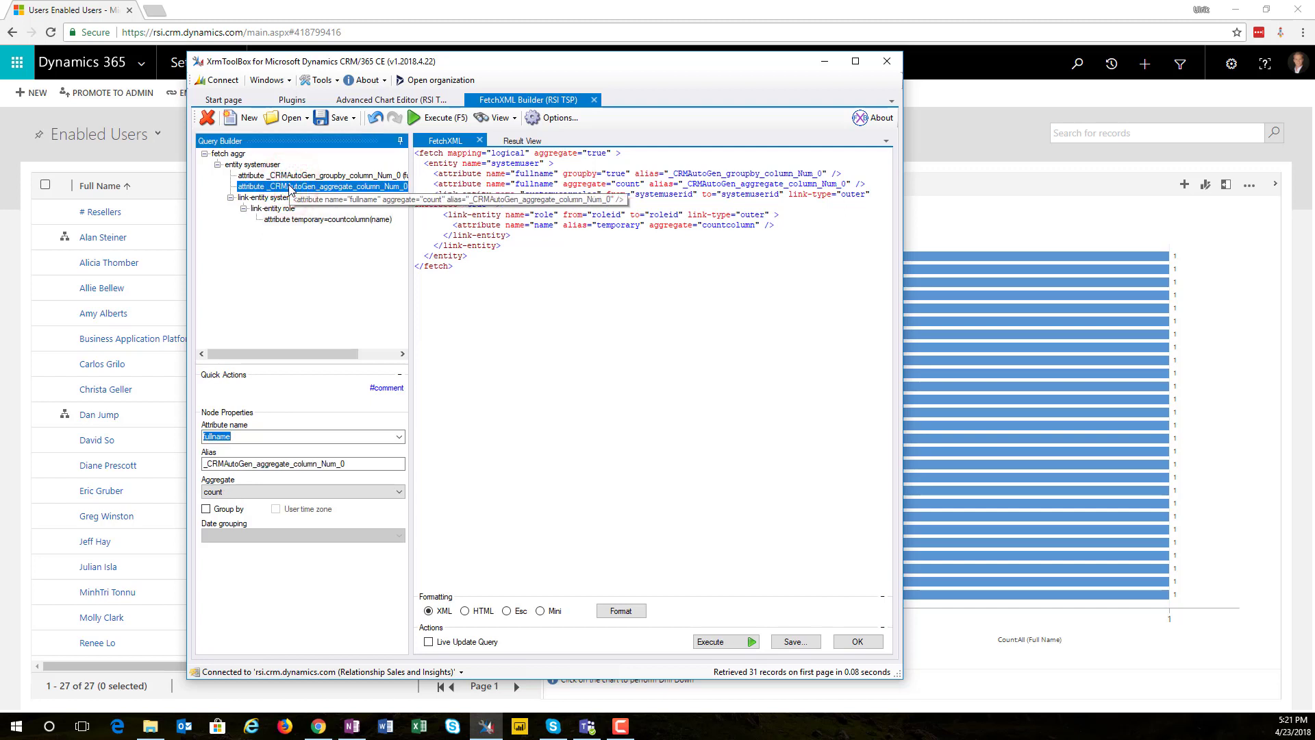
pyautogui.moveTo(368, 464); pyautogui.dragTo(194, 468)
pyautogui.hotkey('ctrl', 'c')
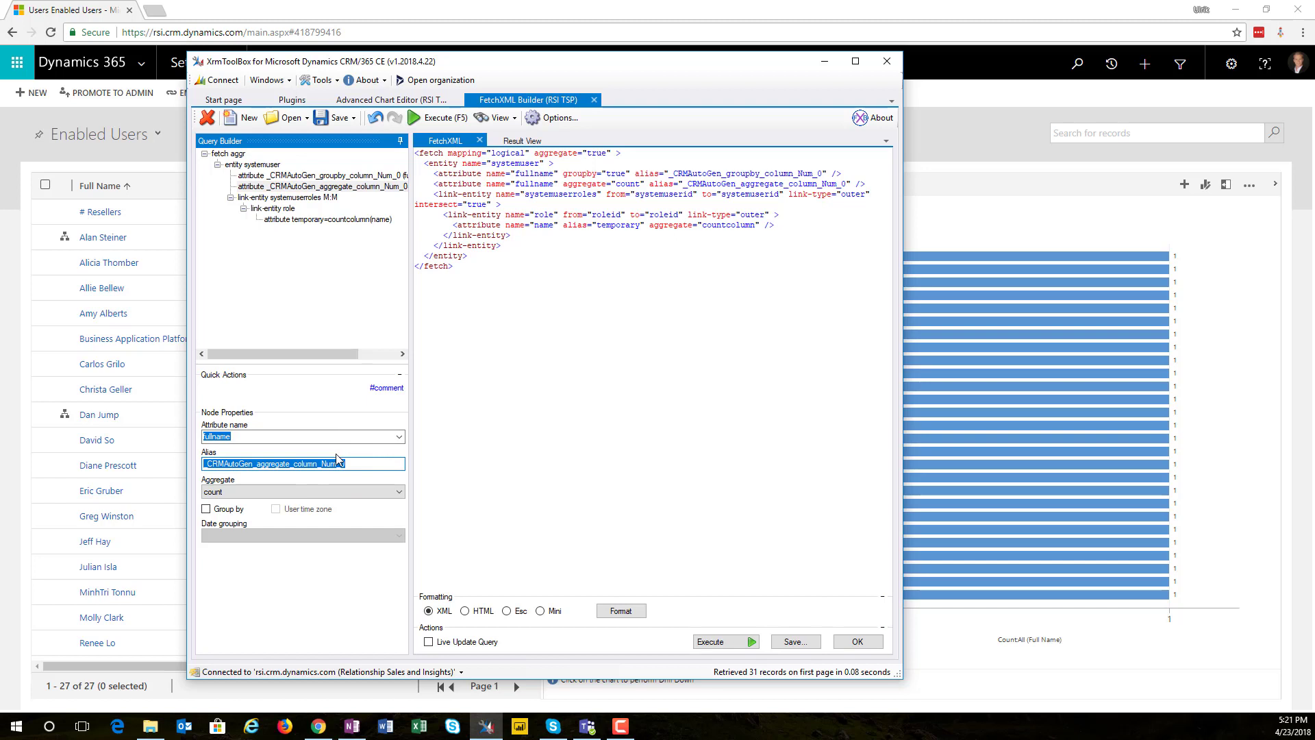
pyautogui.click(307, 220)
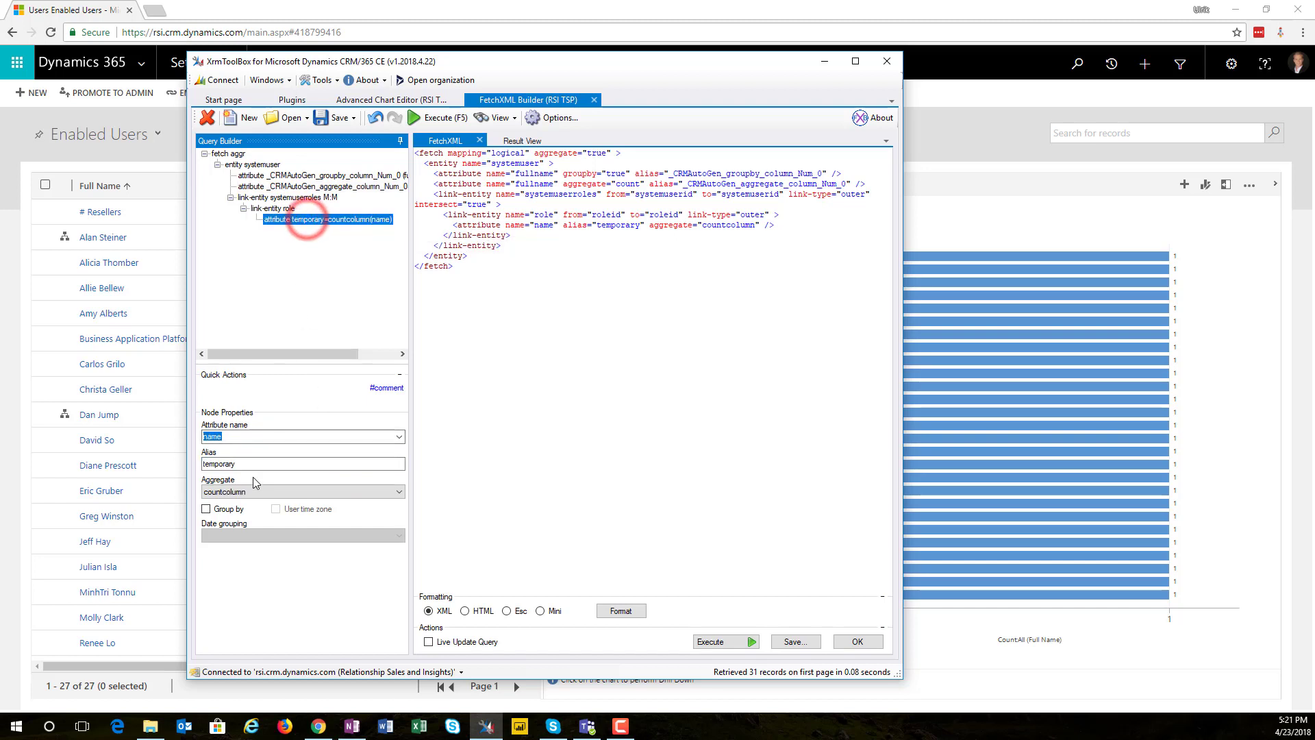
pyautogui.moveTo(253, 464); pyautogui.dragTo(193, 464)
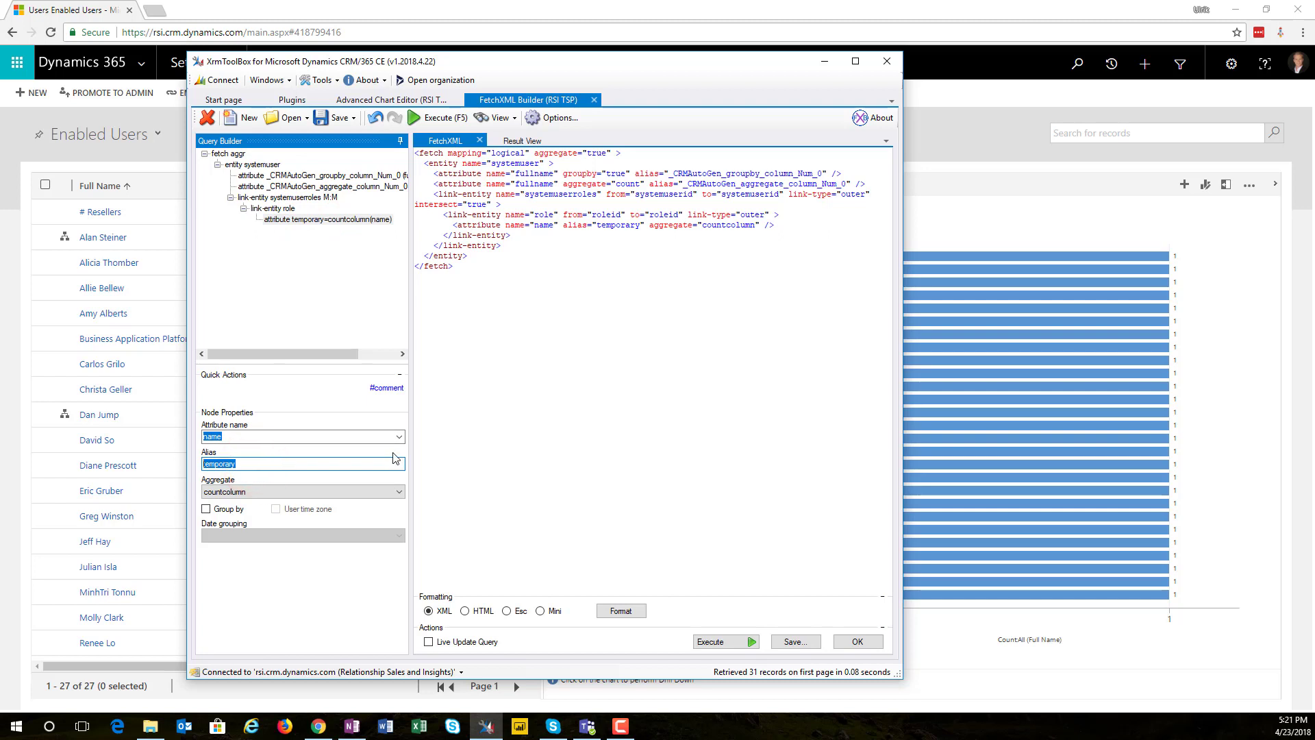
pyautogui.hotkey('ctrl', 'v')
pyautogui.click(305, 309)
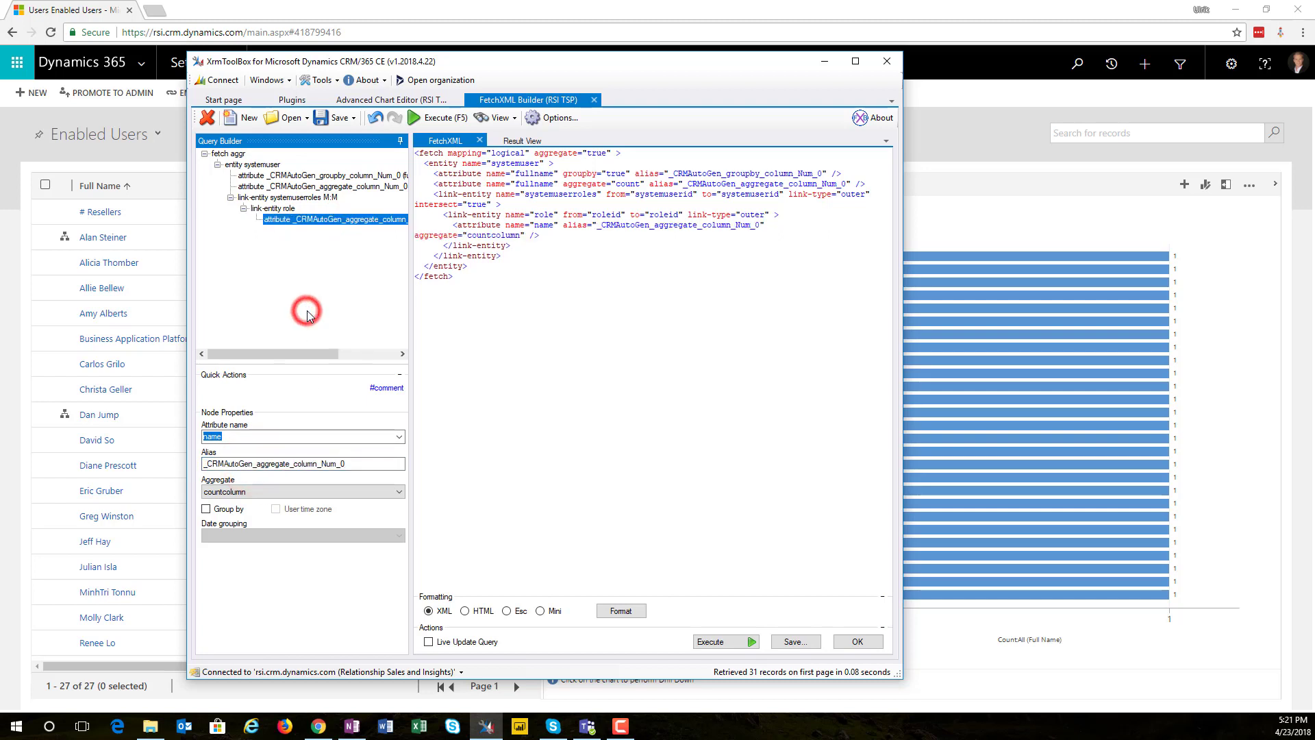
# Step: Delete the fullname count attribute from the systemuser entity in the query
pyautogui.click(625, 233)
pyautogui.click(329, 185)
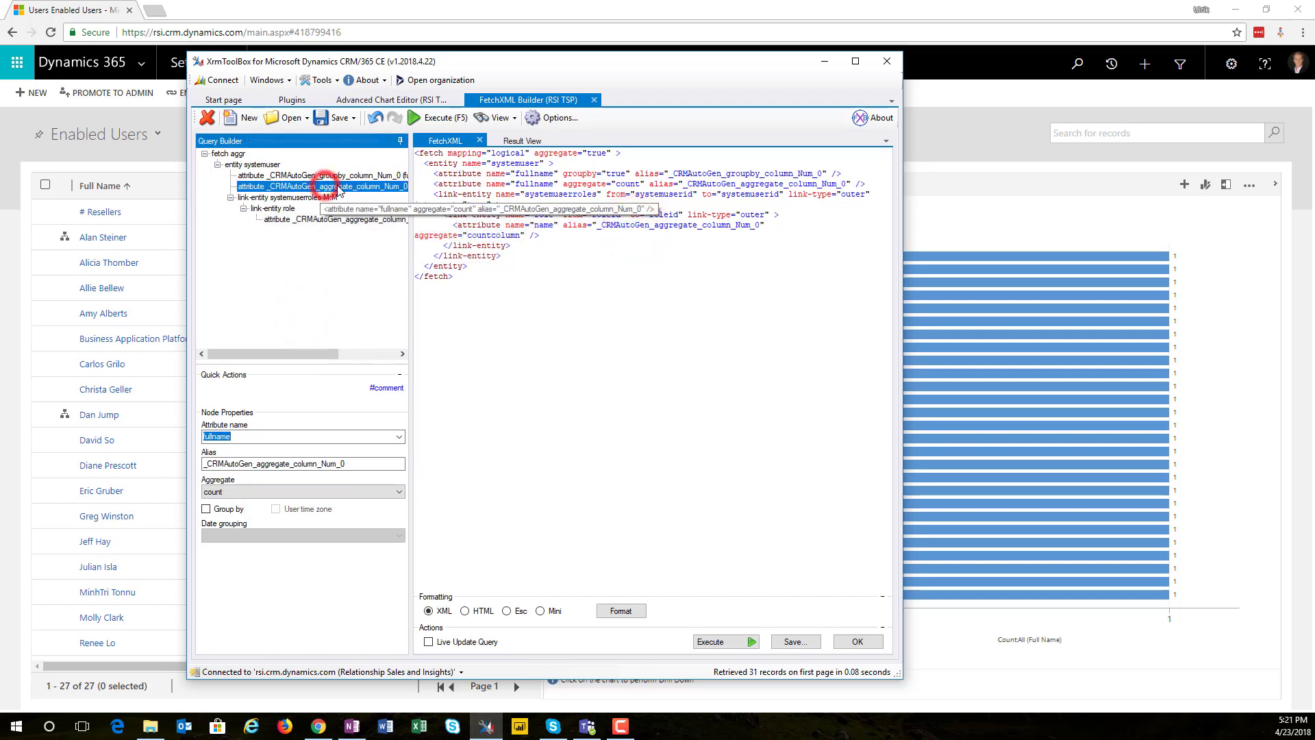
pyautogui.rightClick(342, 191)
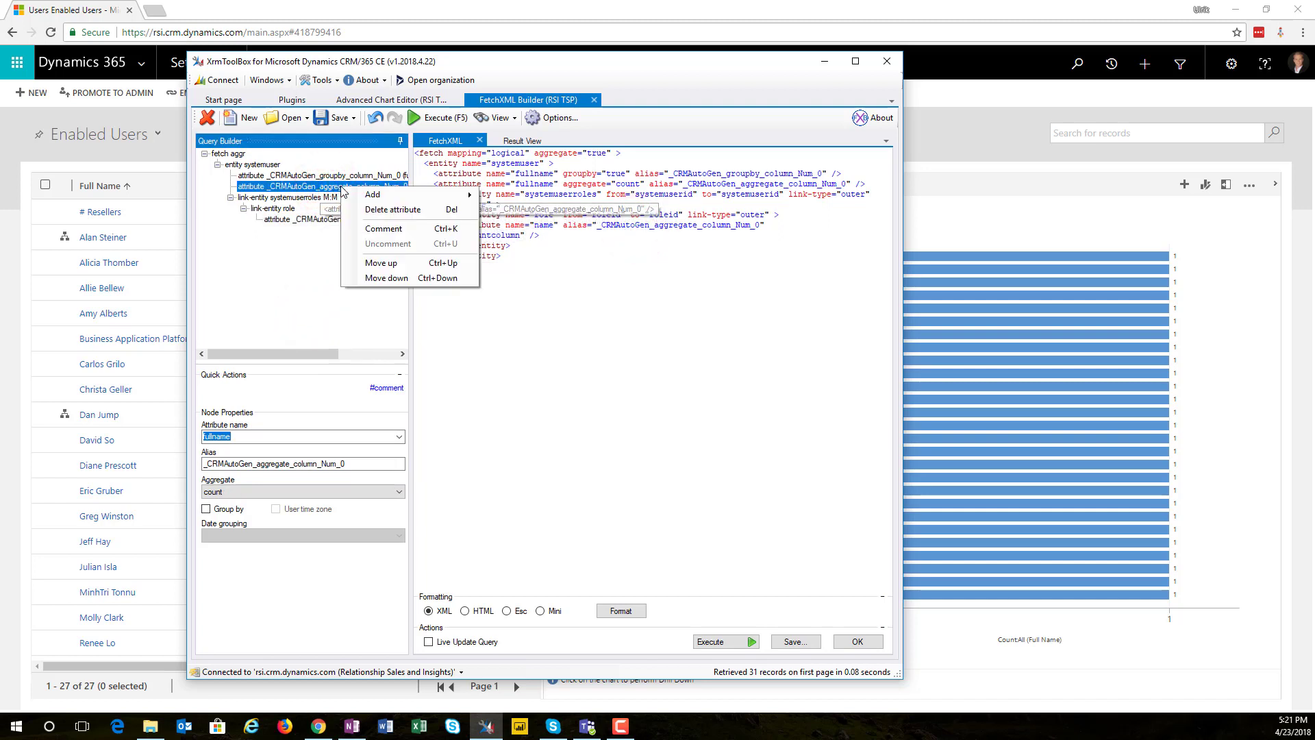
pyautogui.moveTo(376, 195)
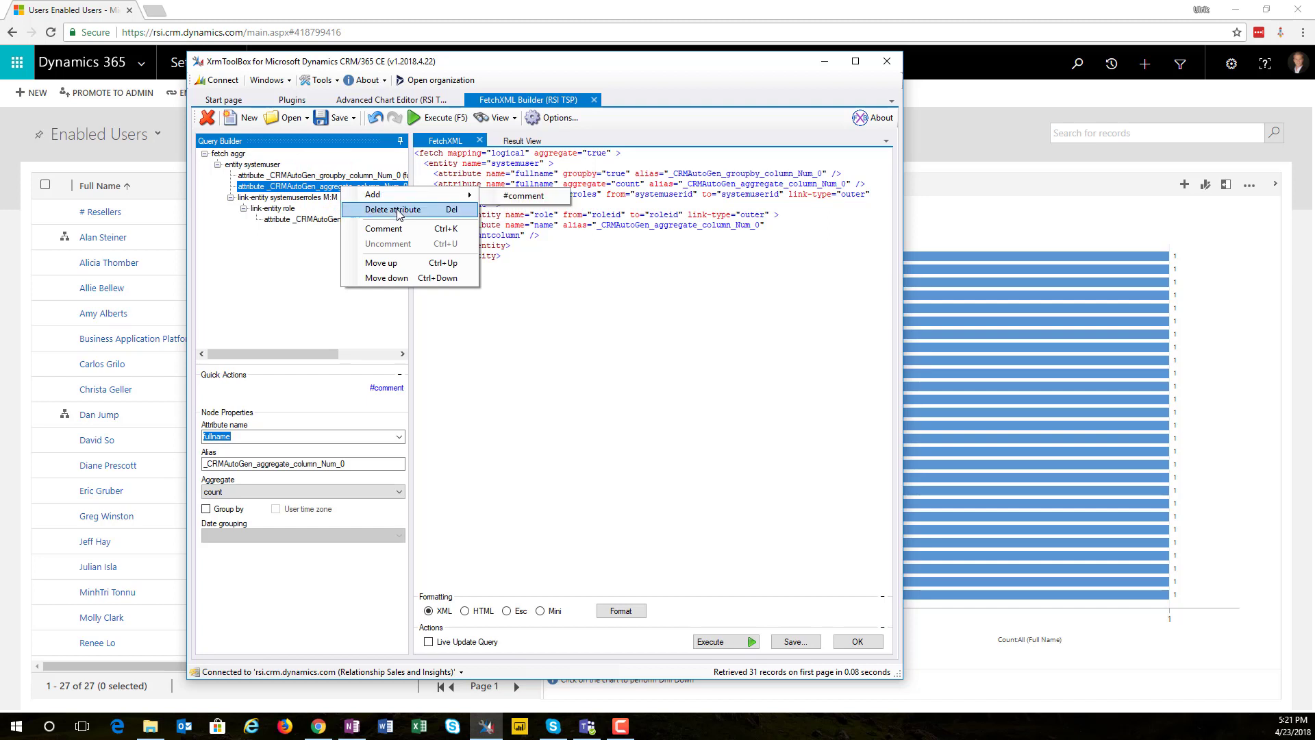
pyautogui.click(398, 211)
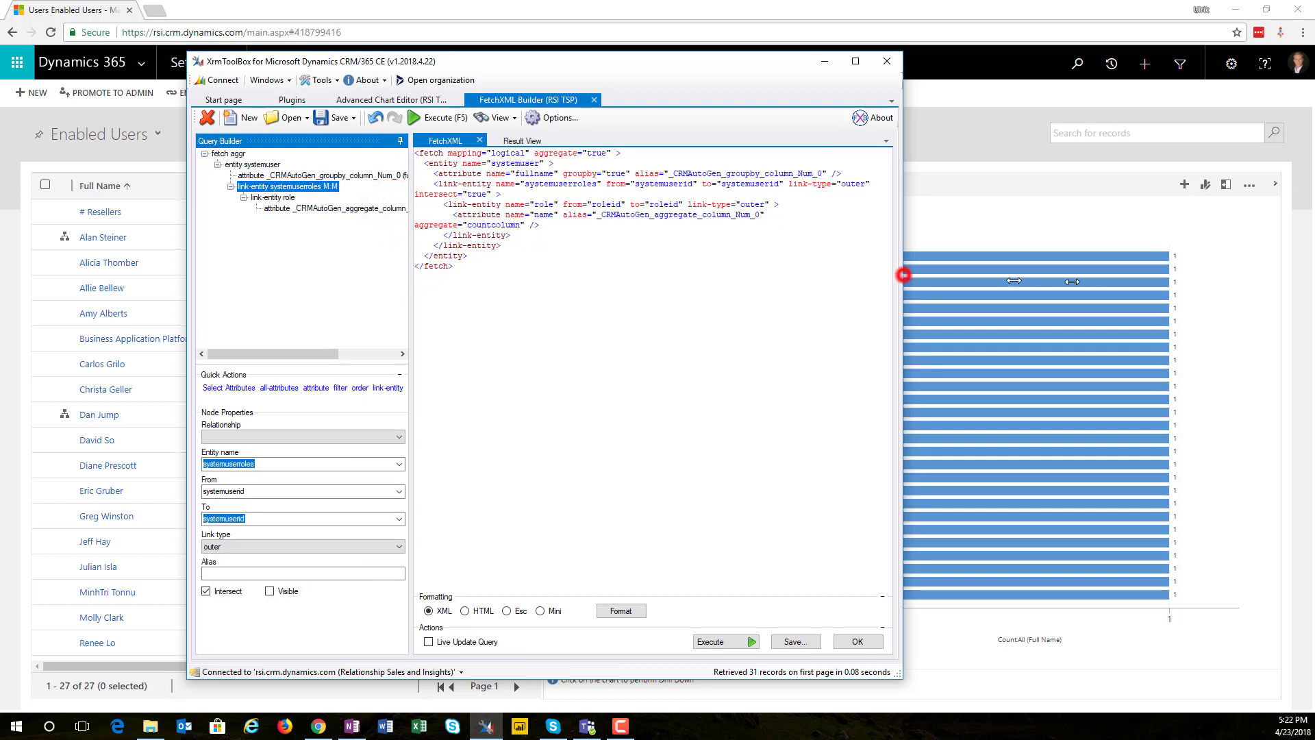
# Step: Widen the window and execute the fetch query to check the role count for each user
pyautogui.moveTo(905, 278); pyautogui.dragTo(1113, 279)
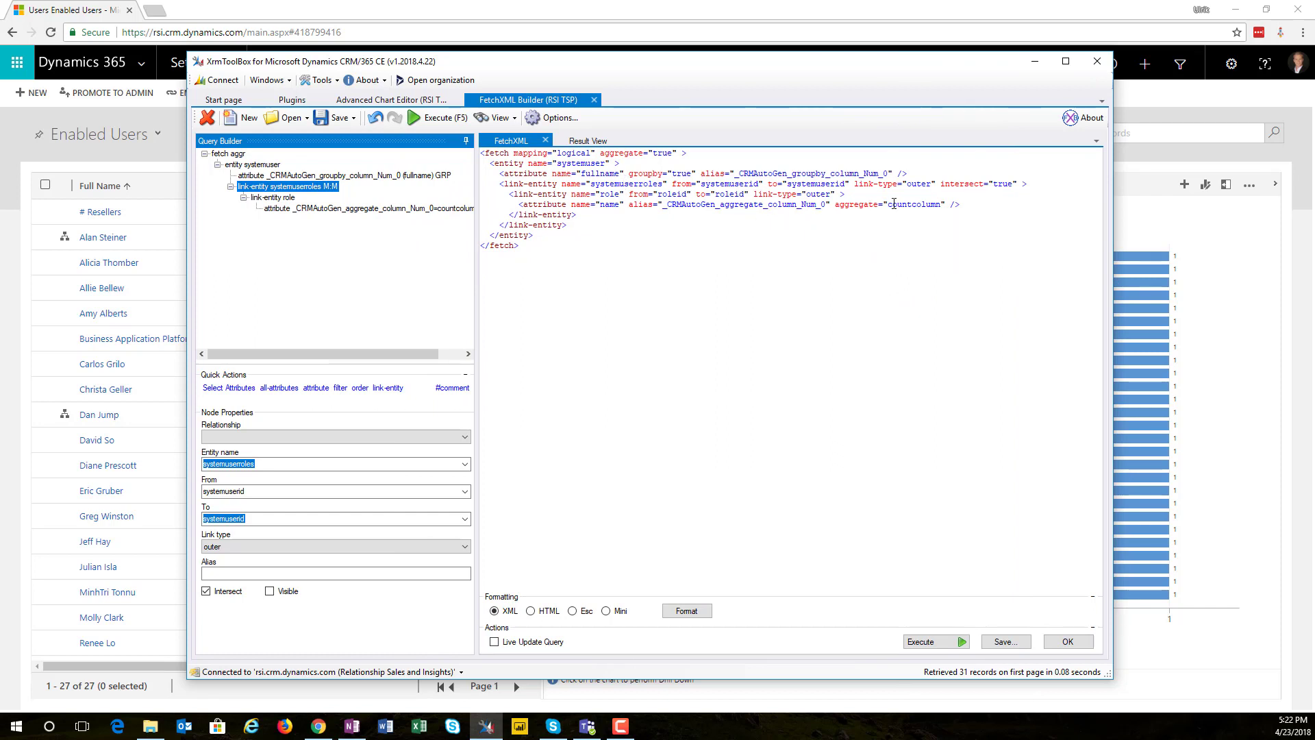
pyautogui.click(443, 119)
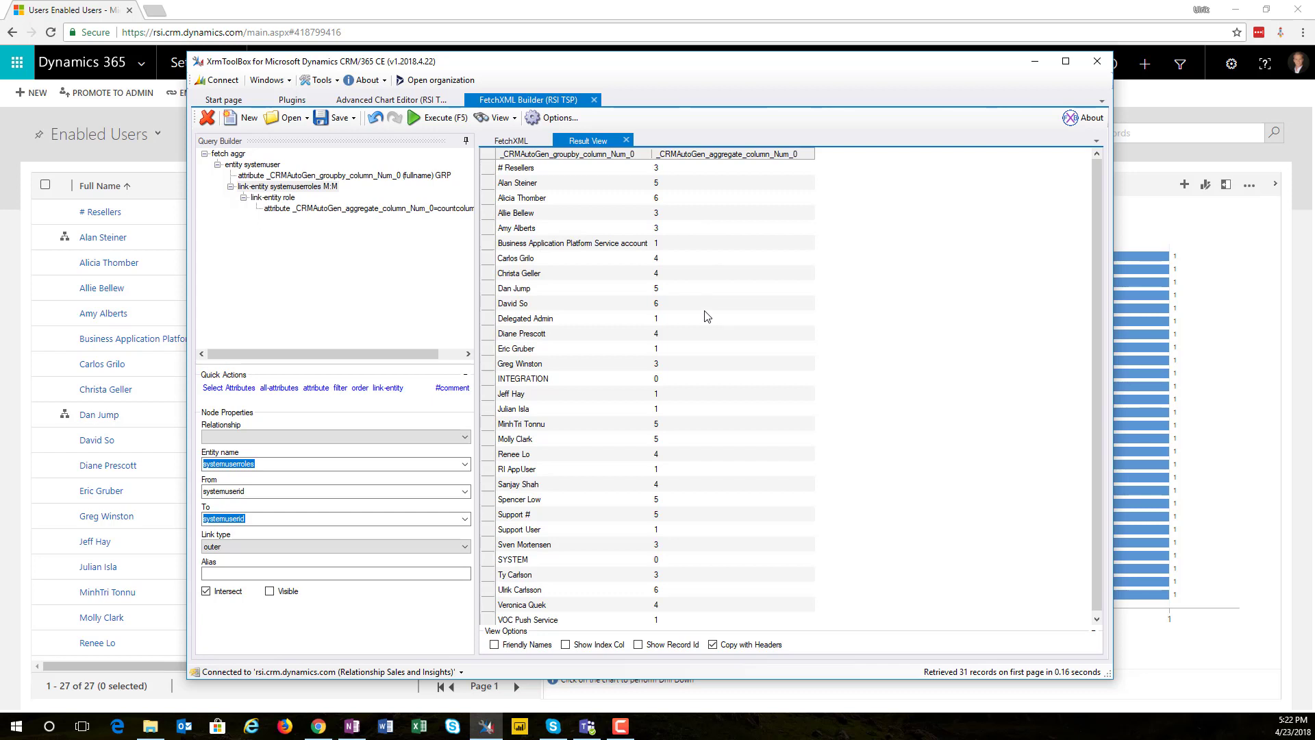
pyautogui.click(518, 142)
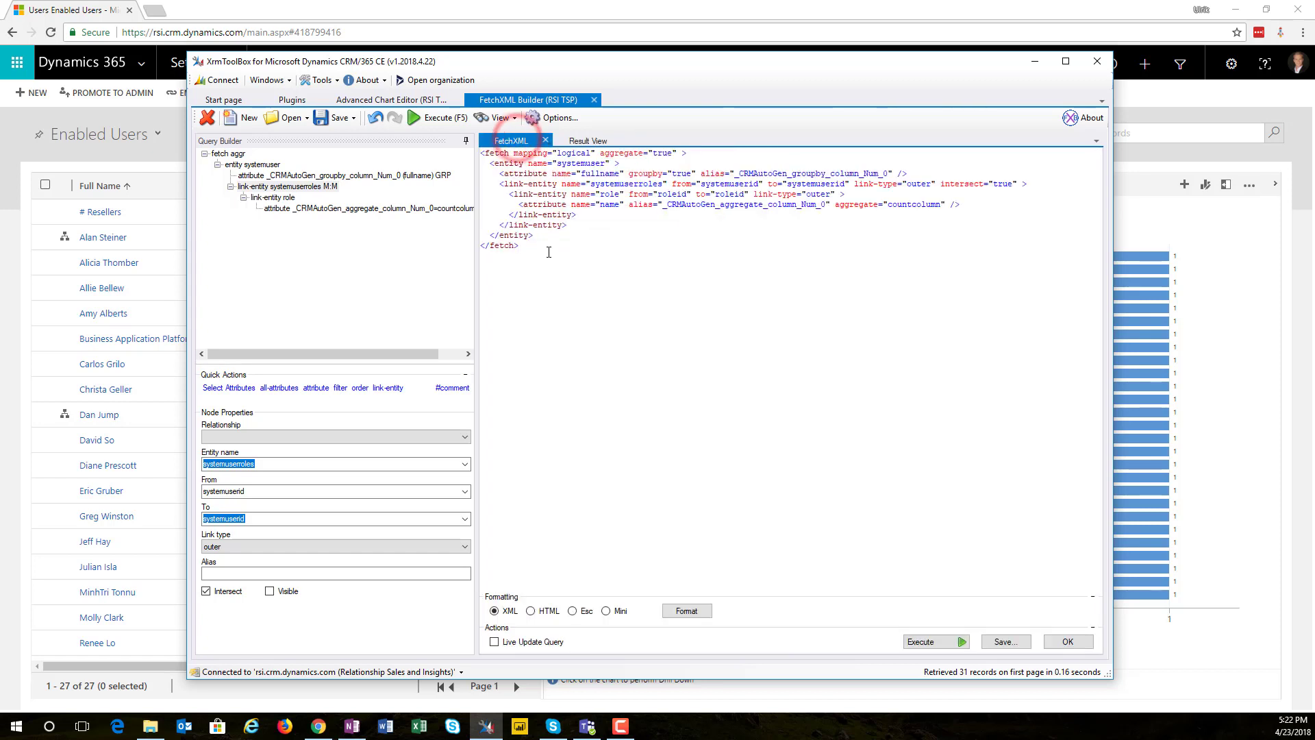
# Step: Copy the complete revised fetch XML and paste it over the fetch block in the Demo Security Roles chart's data description in Advanced Chart Editor
pyautogui.moveTo(538, 245); pyautogui.dragTo(492, 155)
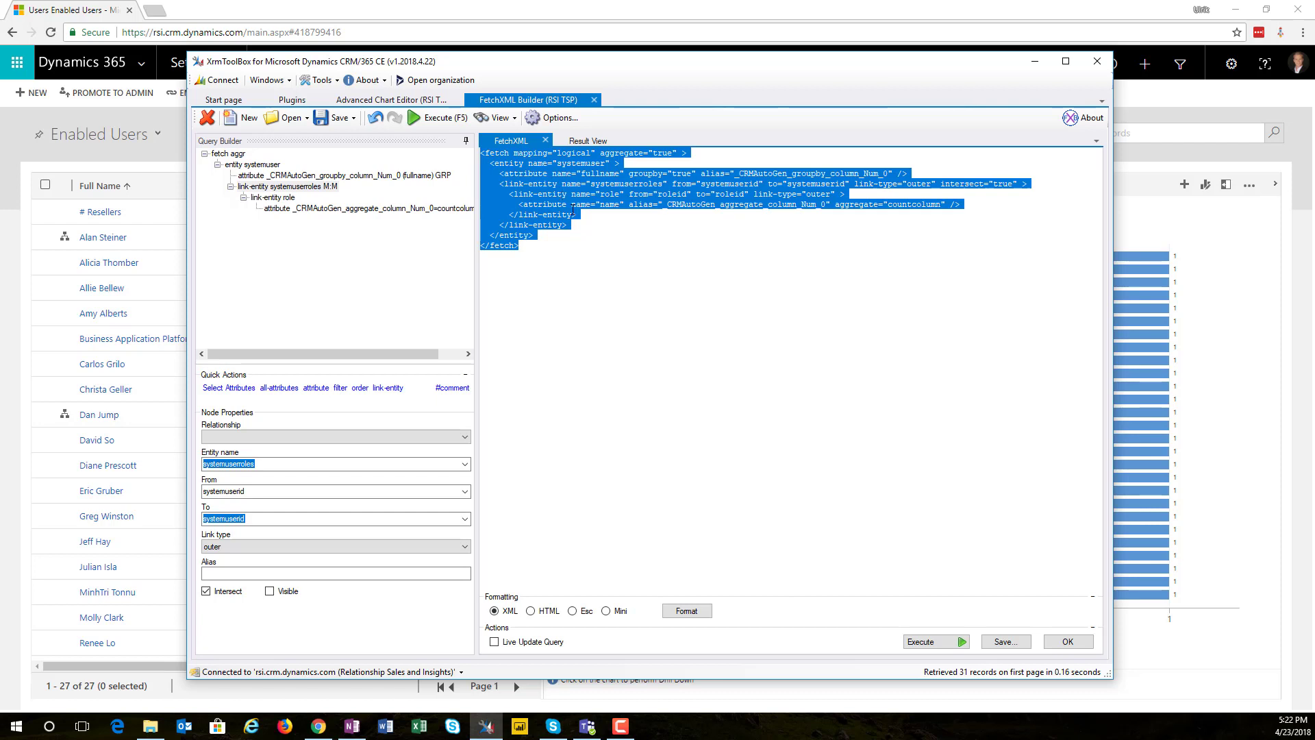
pyautogui.click(397, 101)
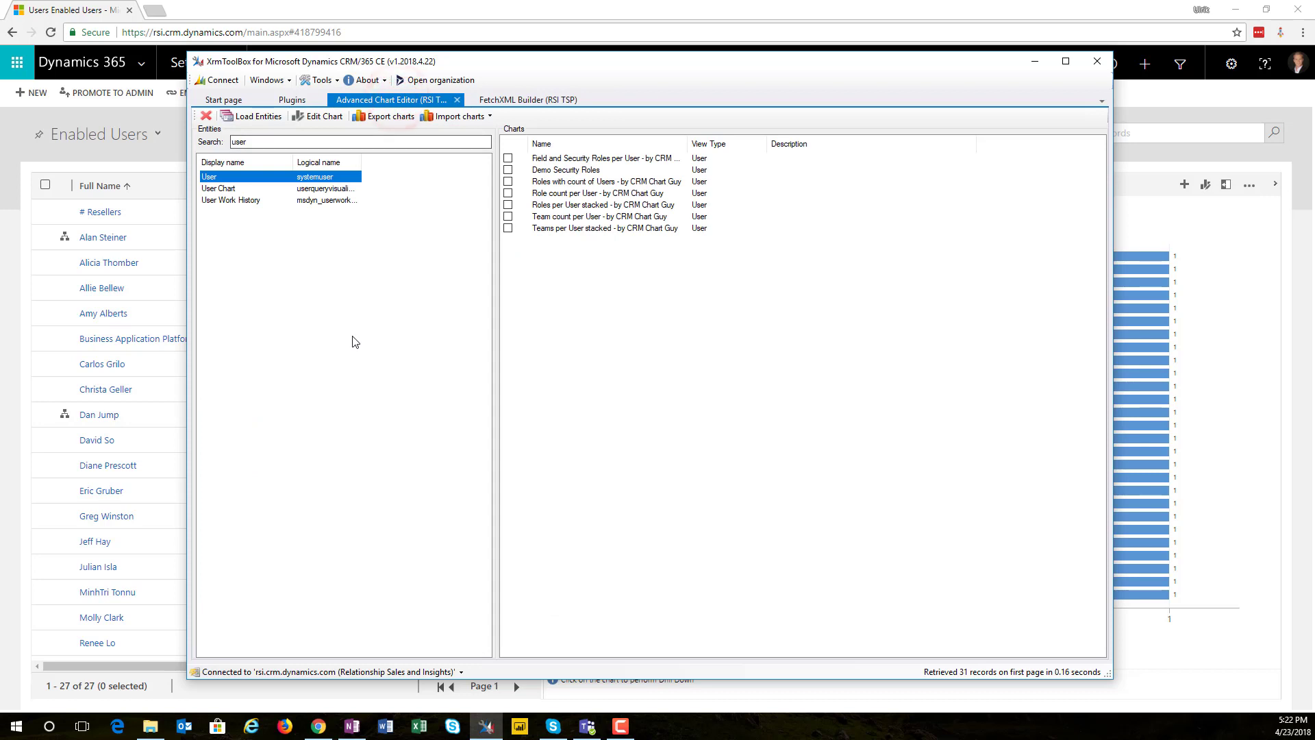
pyautogui.click(614, 171)
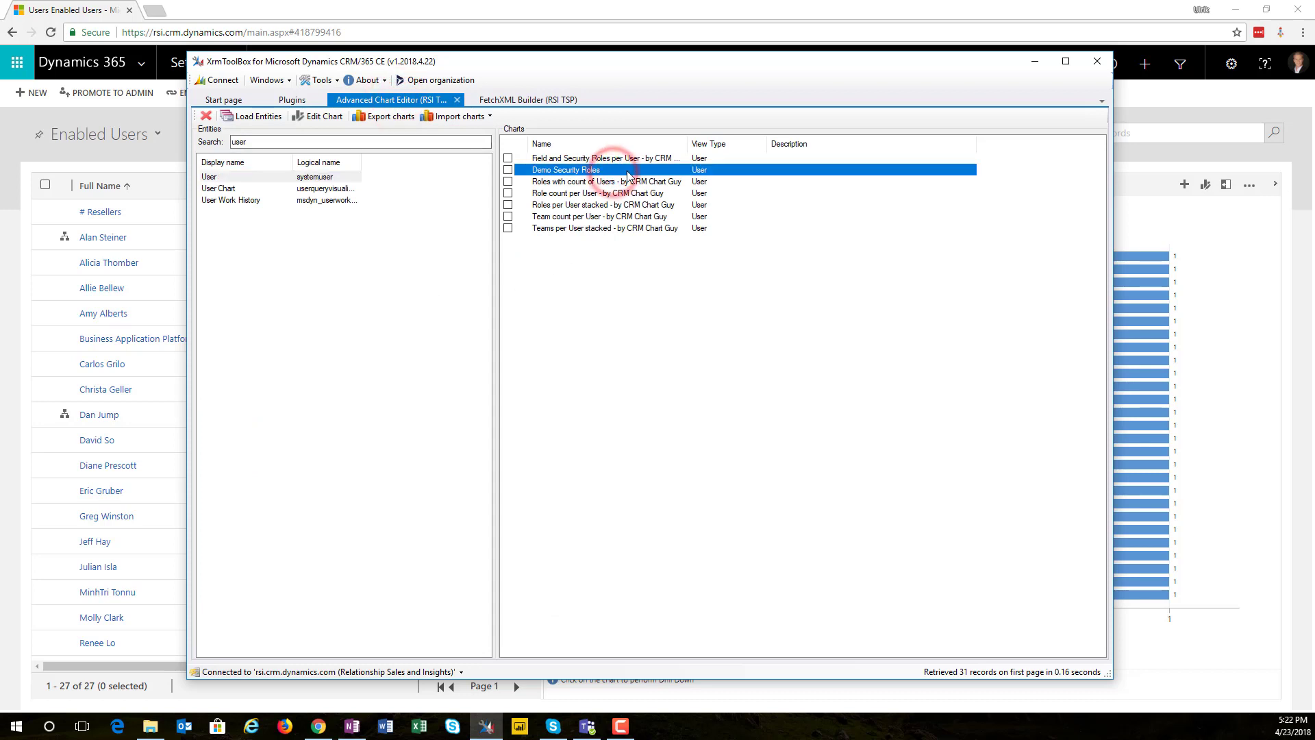
pyautogui.click(319, 116)
pyautogui.moveTo(505, 365); pyautogui.dragTo(449, 322)
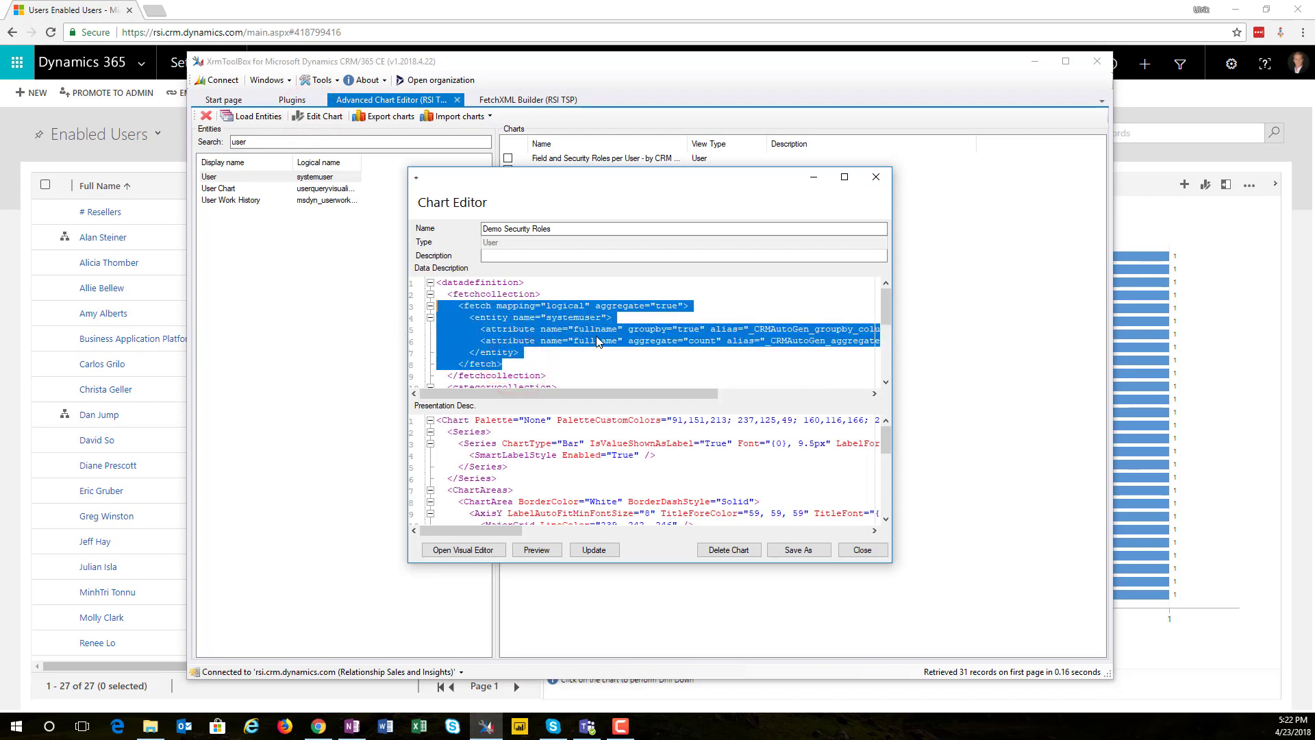
pyautogui.hotkey('ctrl', 'v')
pyautogui.scroll(1, 580, 336)
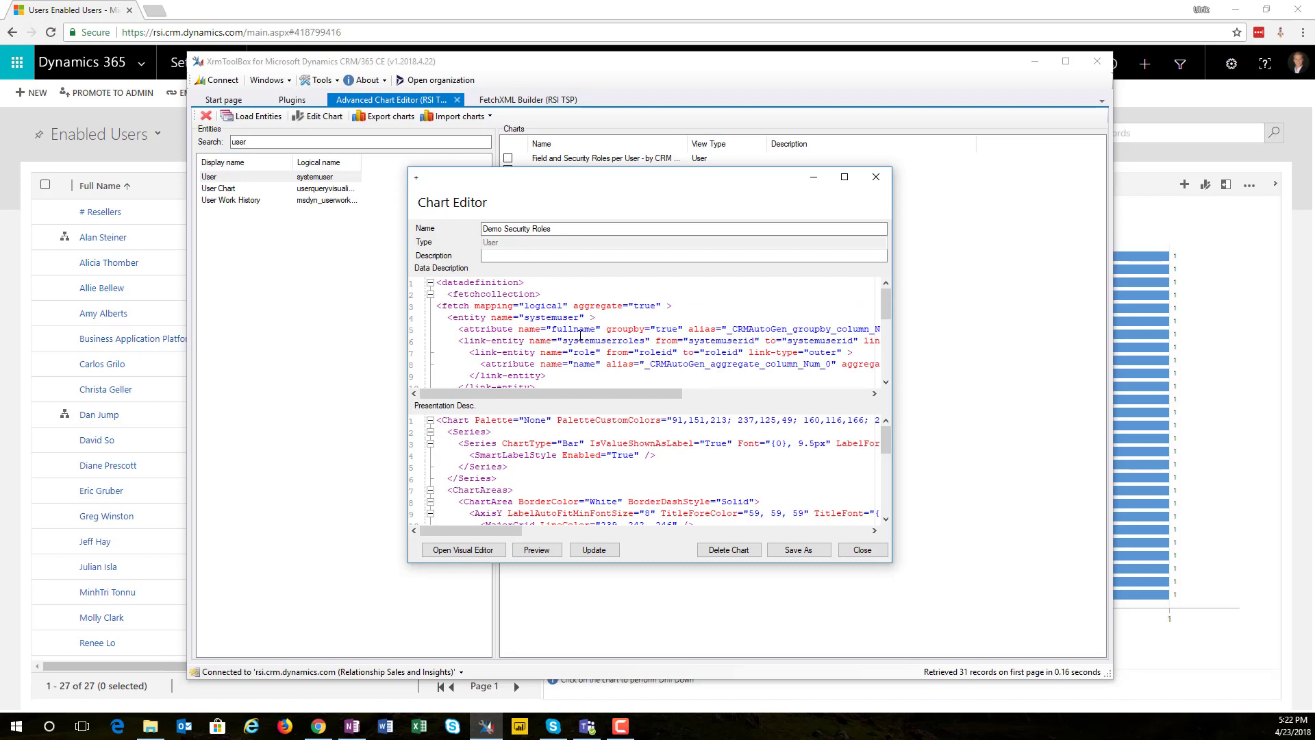
# Step: Update the Demo Security Roles chart with its new data description and refresh the Enabled Users view in Dynamics 365
pyautogui.moveTo(647, 176); pyautogui.dragTo(605, 150)
pyautogui.moveTo(620, 538); pyautogui.dragTo(627, 602)
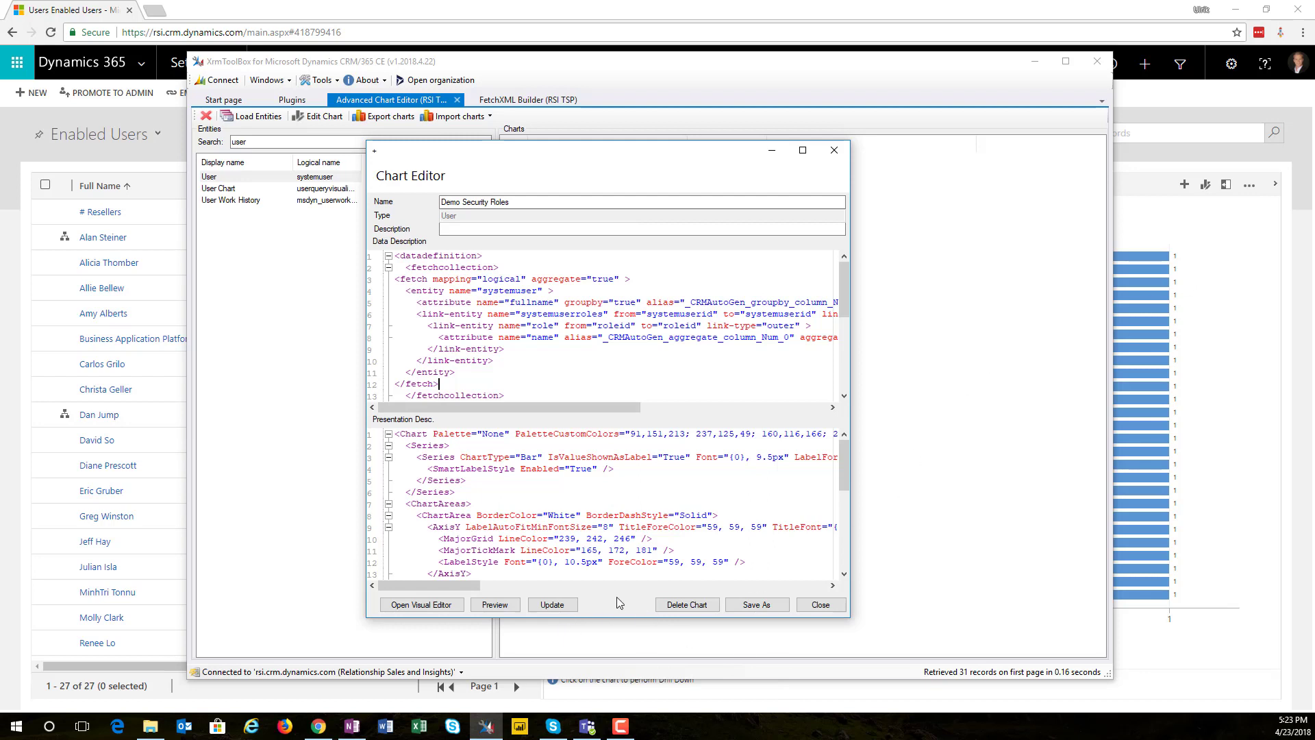
pyautogui.click(553, 605)
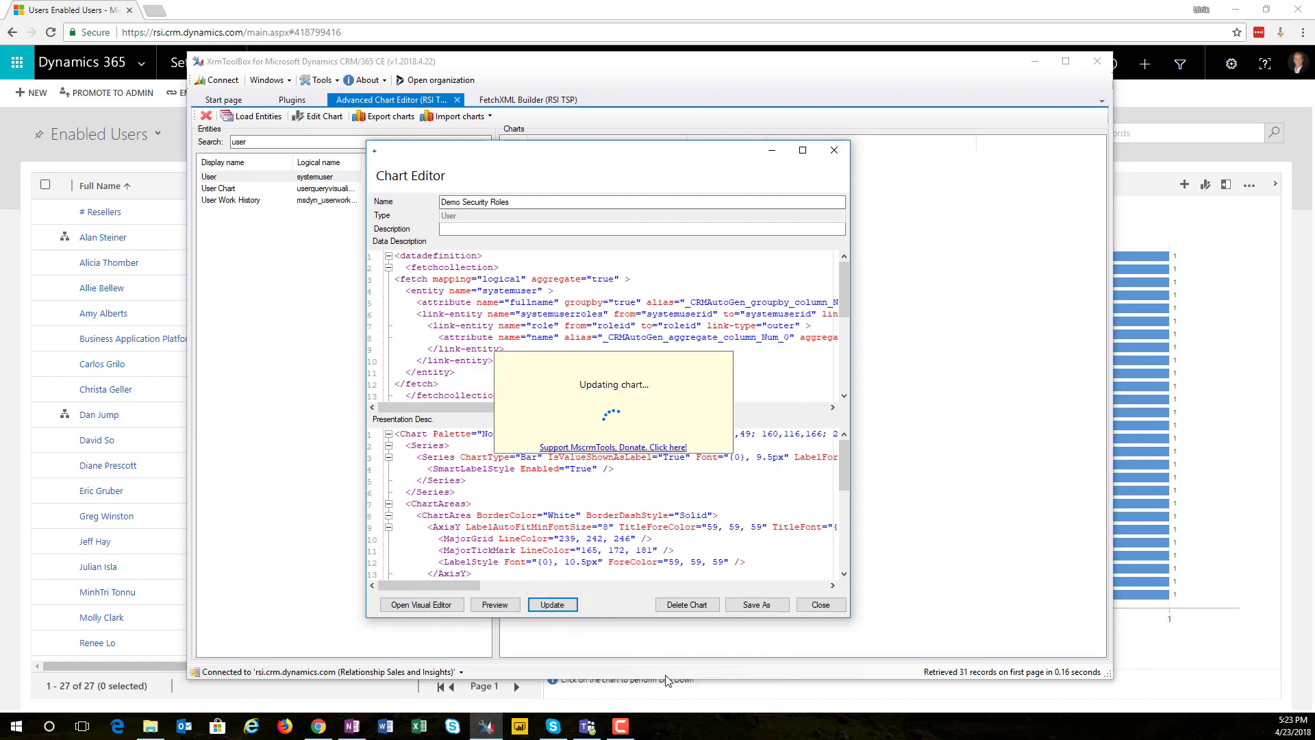
pyautogui.click(1143, 163)
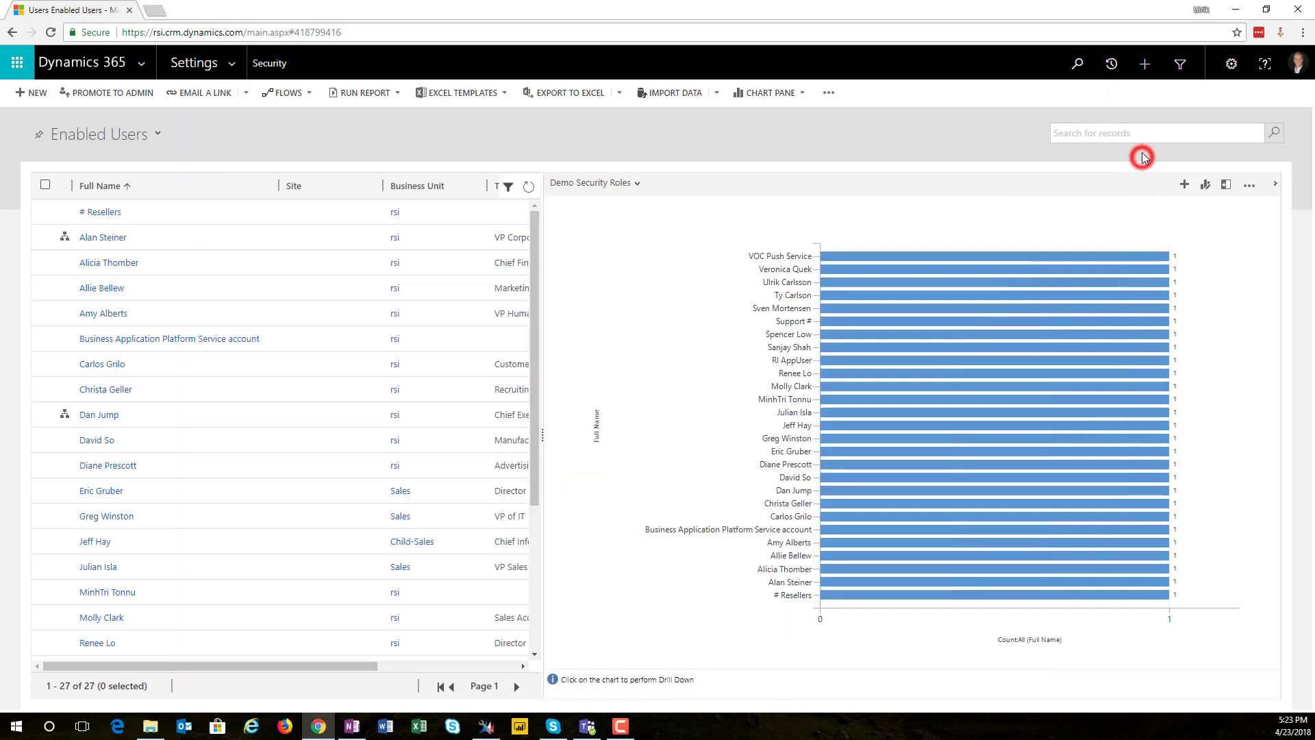
pyautogui.click(530, 189)
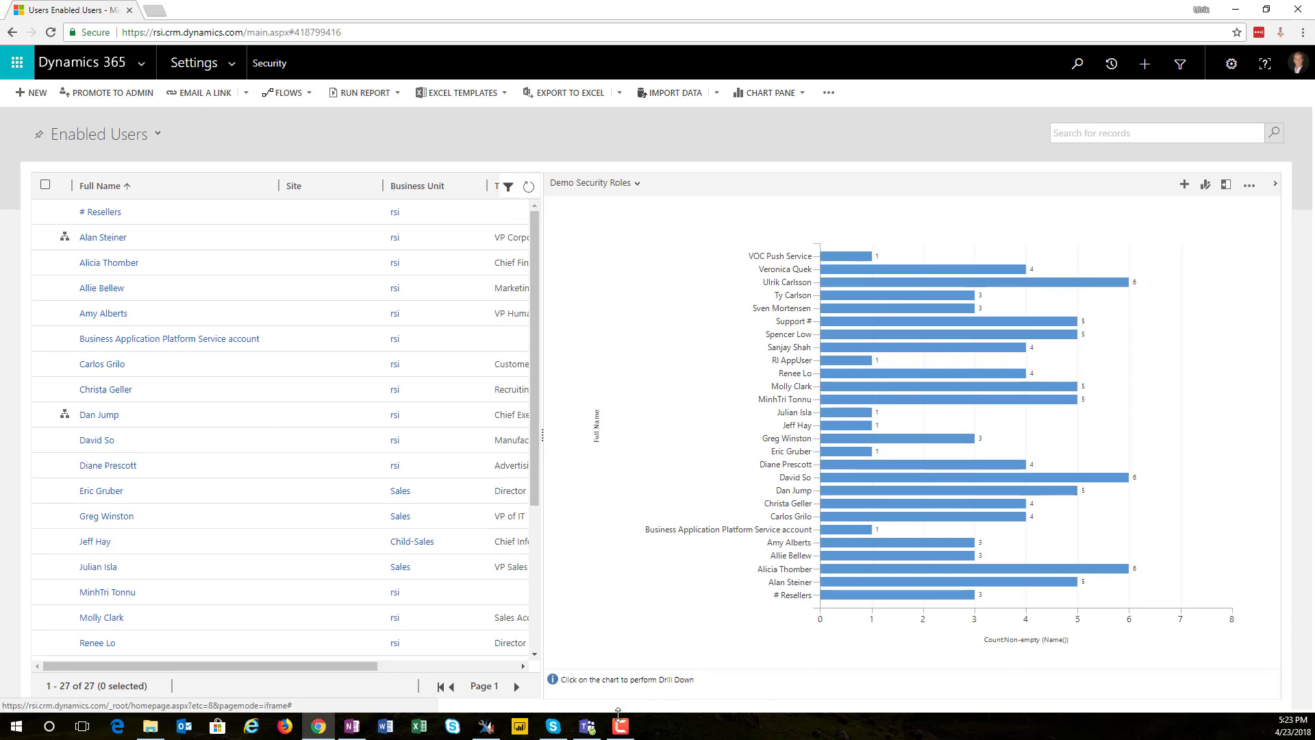
# Step: Switch back to XrmToolBox, open the chart in the visual editor and display the properties of its series
pyautogui.moveTo(489, 735)
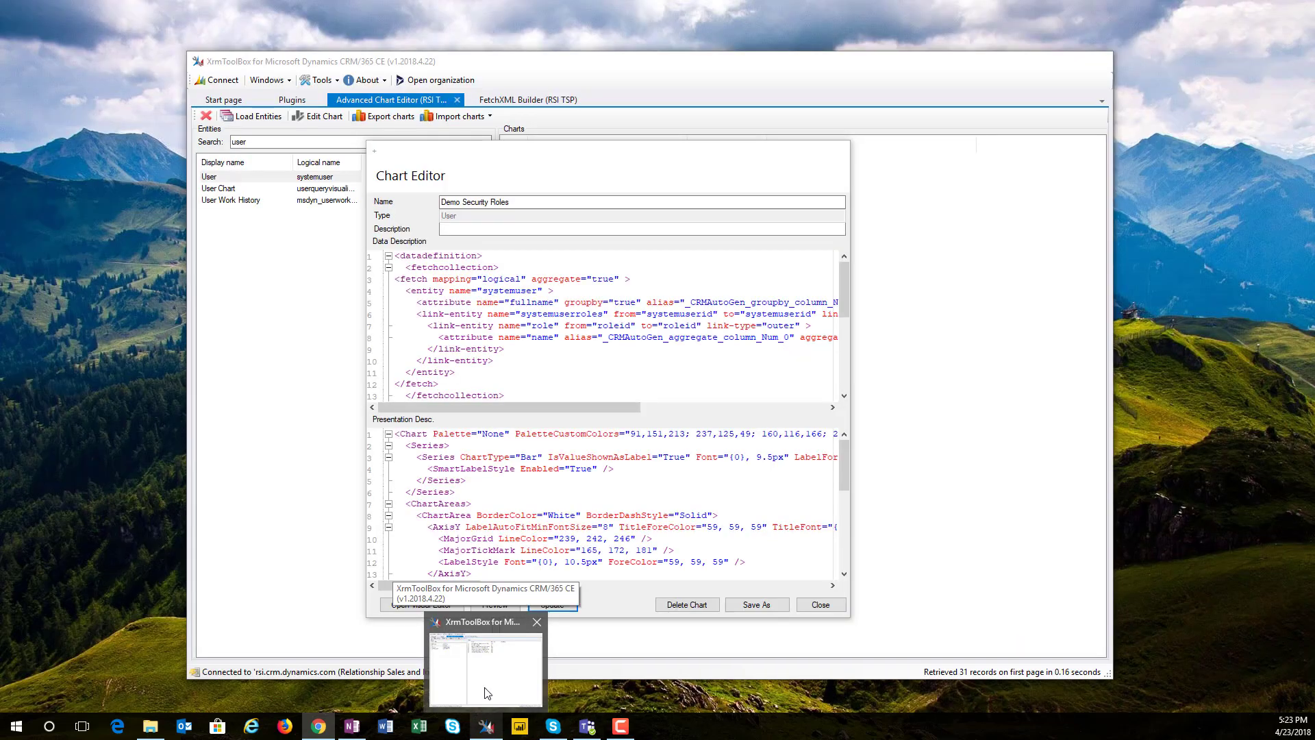
pyautogui.click(485, 691)
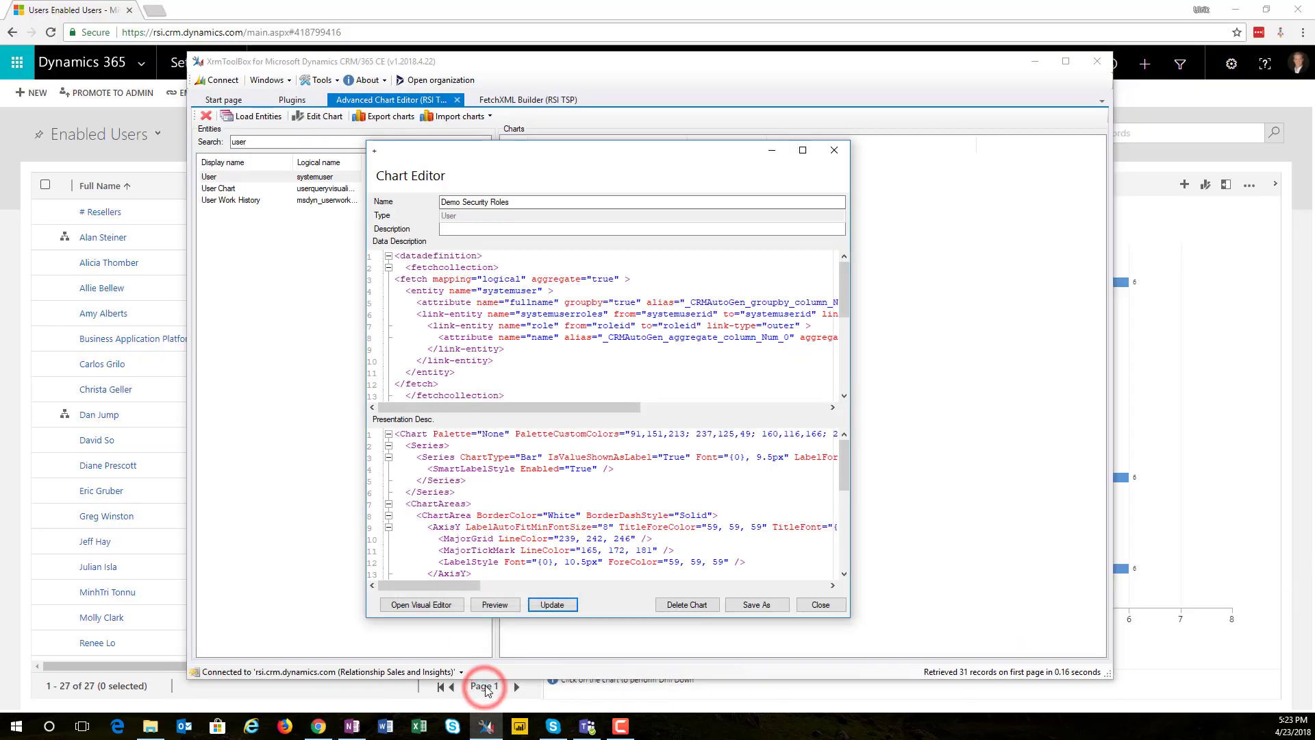
pyautogui.click(414, 607)
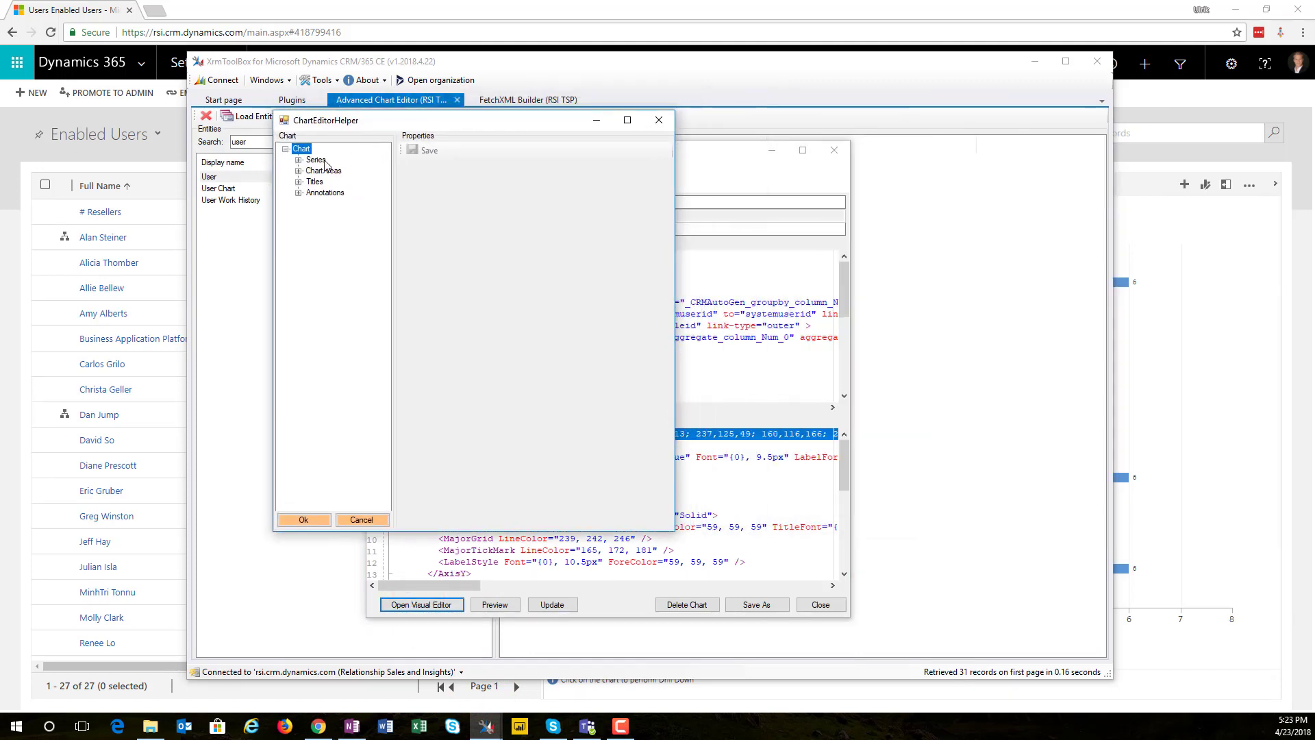
pyautogui.click(298, 160)
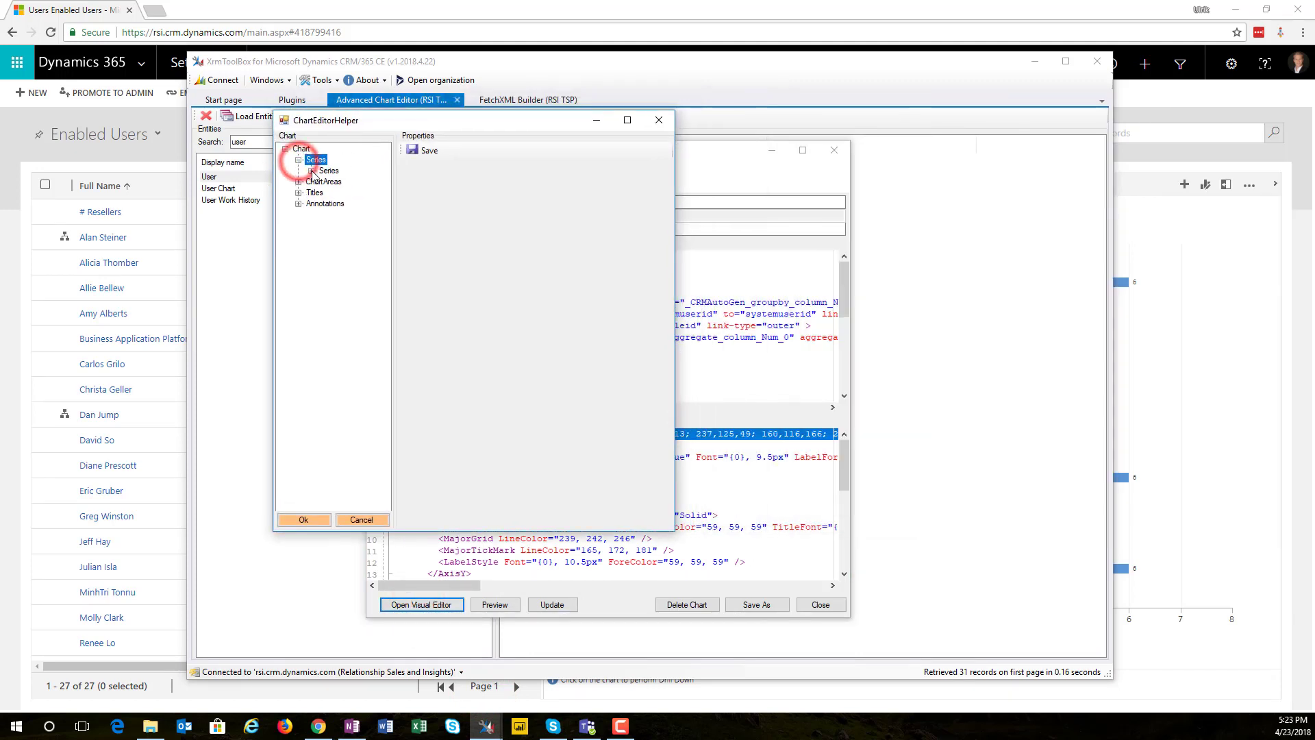
pyautogui.click(311, 170)
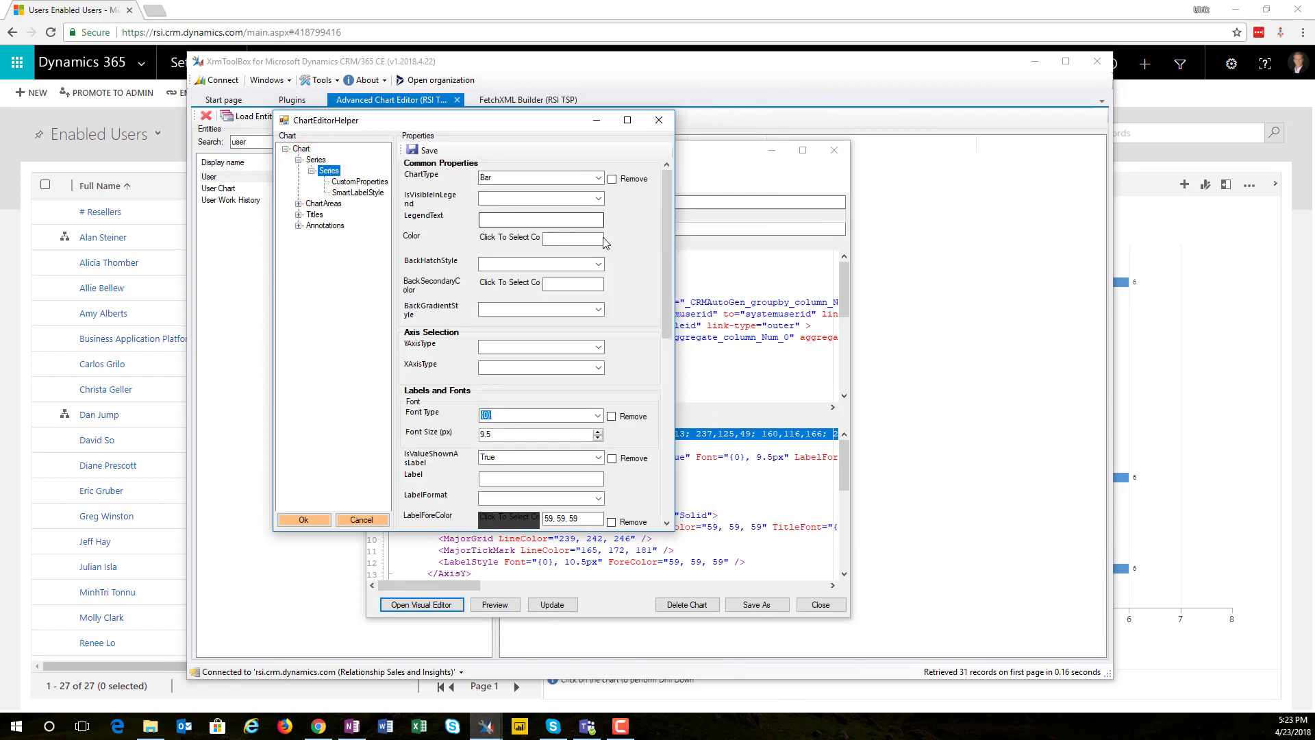
pyautogui.moveTo(675, 240); pyautogui.dragTo(905, 241)
# Step: Set the series color to a custom light blue, RGB 138, 197, 255
pyautogui.click(669, 247)
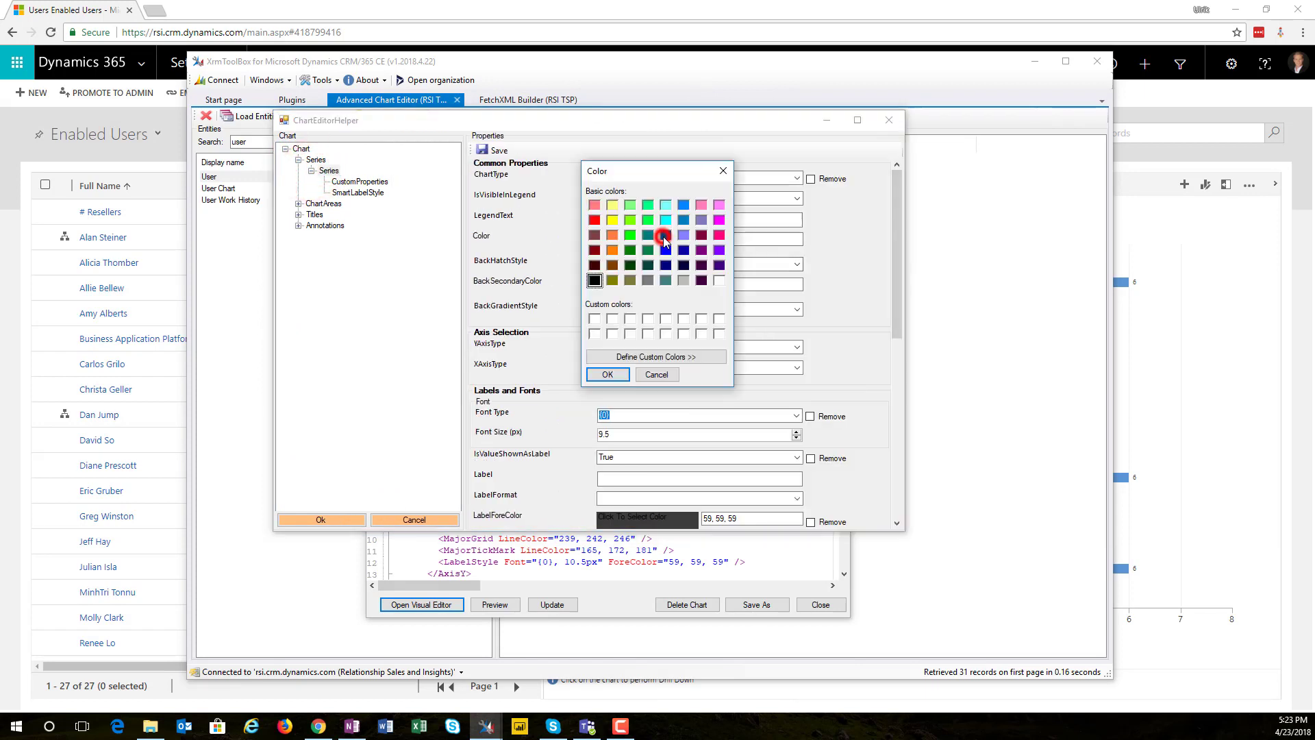
pyautogui.click(684, 206)
pyautogui.click(663, 356)
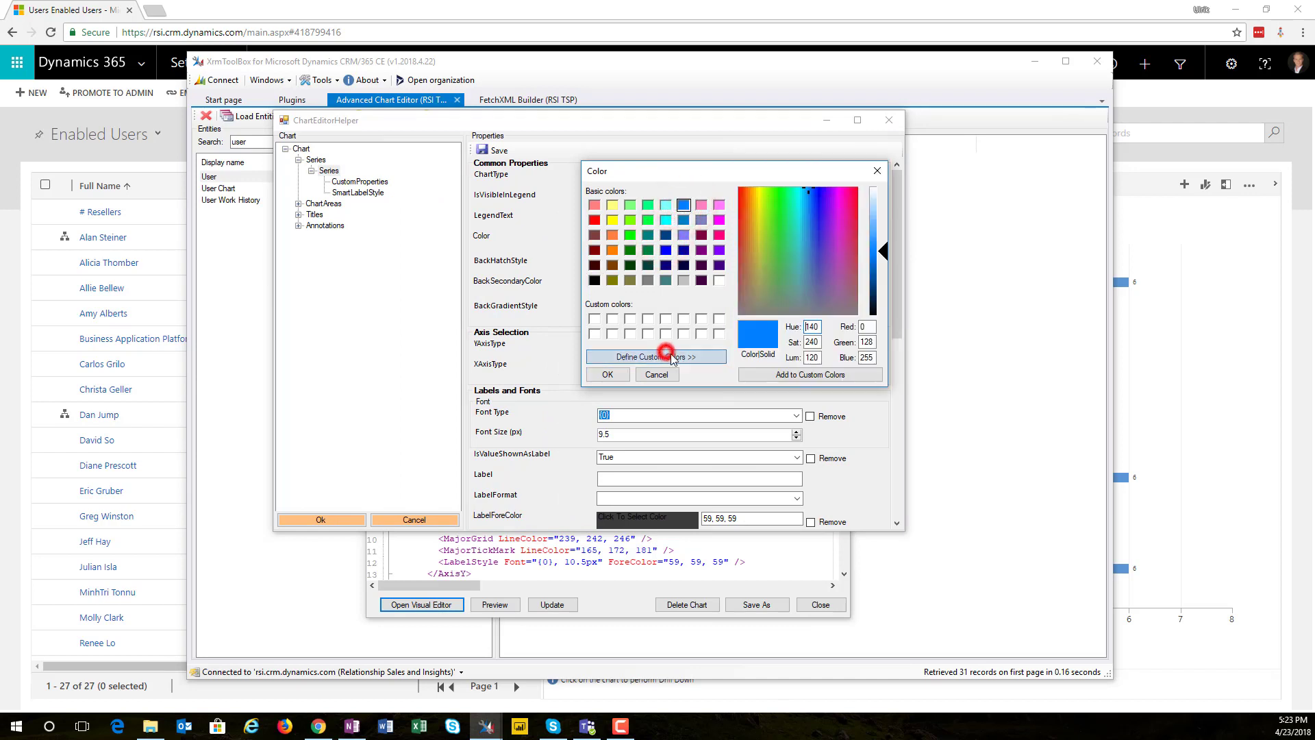
pyautogui.moveTo(884, 253); pyautogui.dragTo(885, 217)
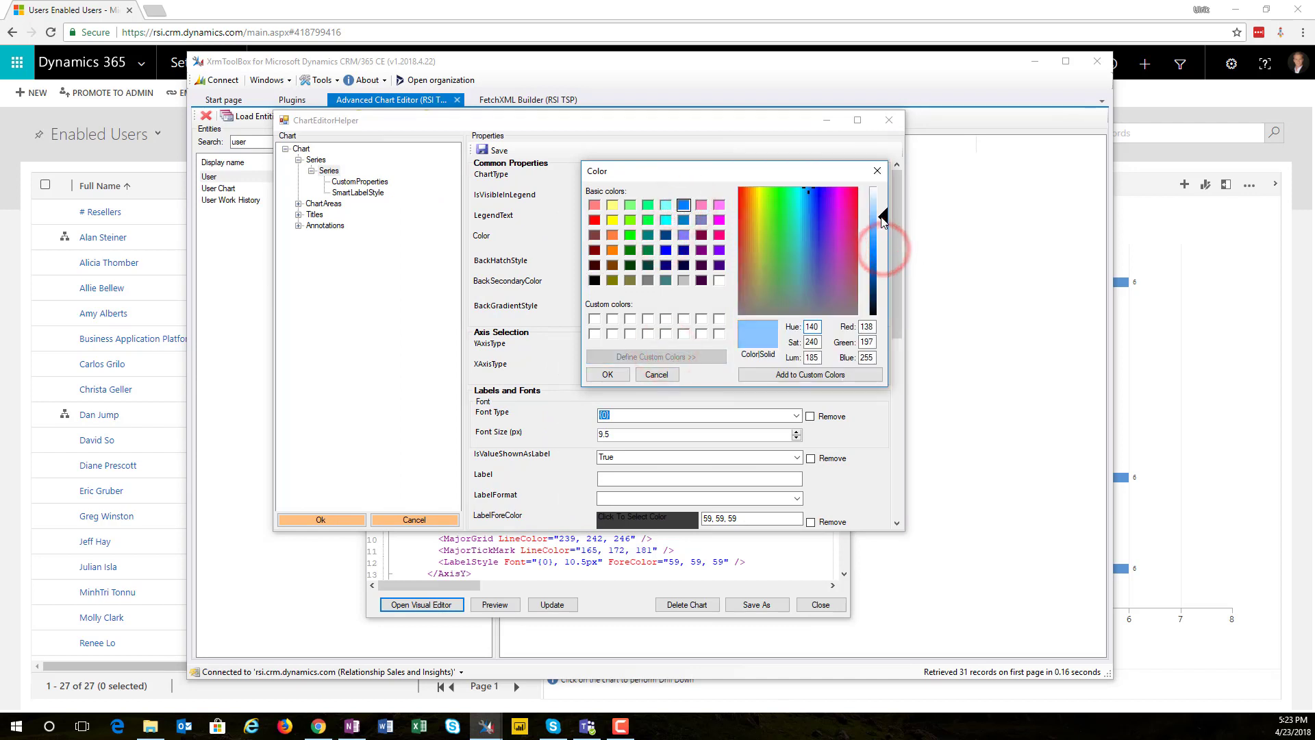
pyautogui.click(619, 378)
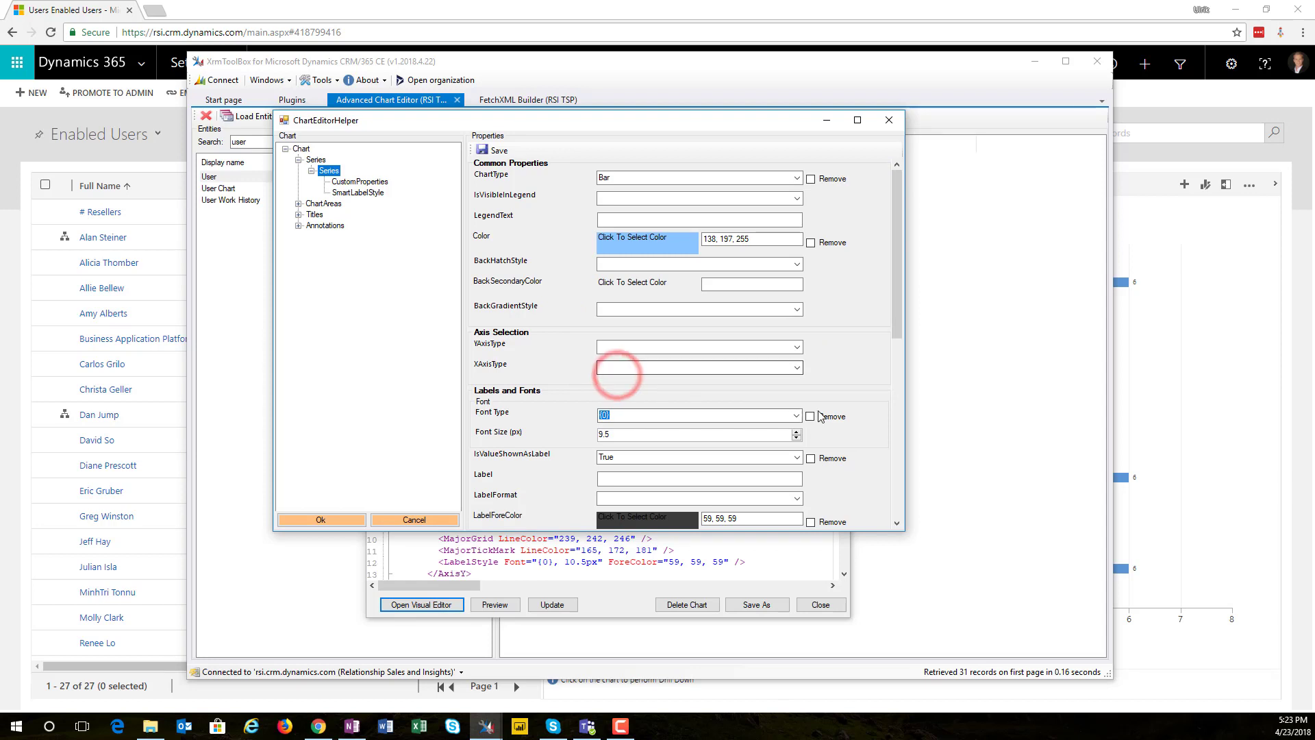
# Step: Give the series a solid border with width 1 and dark blue color, RGB 0, 69, 138, and save its configuration
pyautogui.scroll(-3, 809, 418)
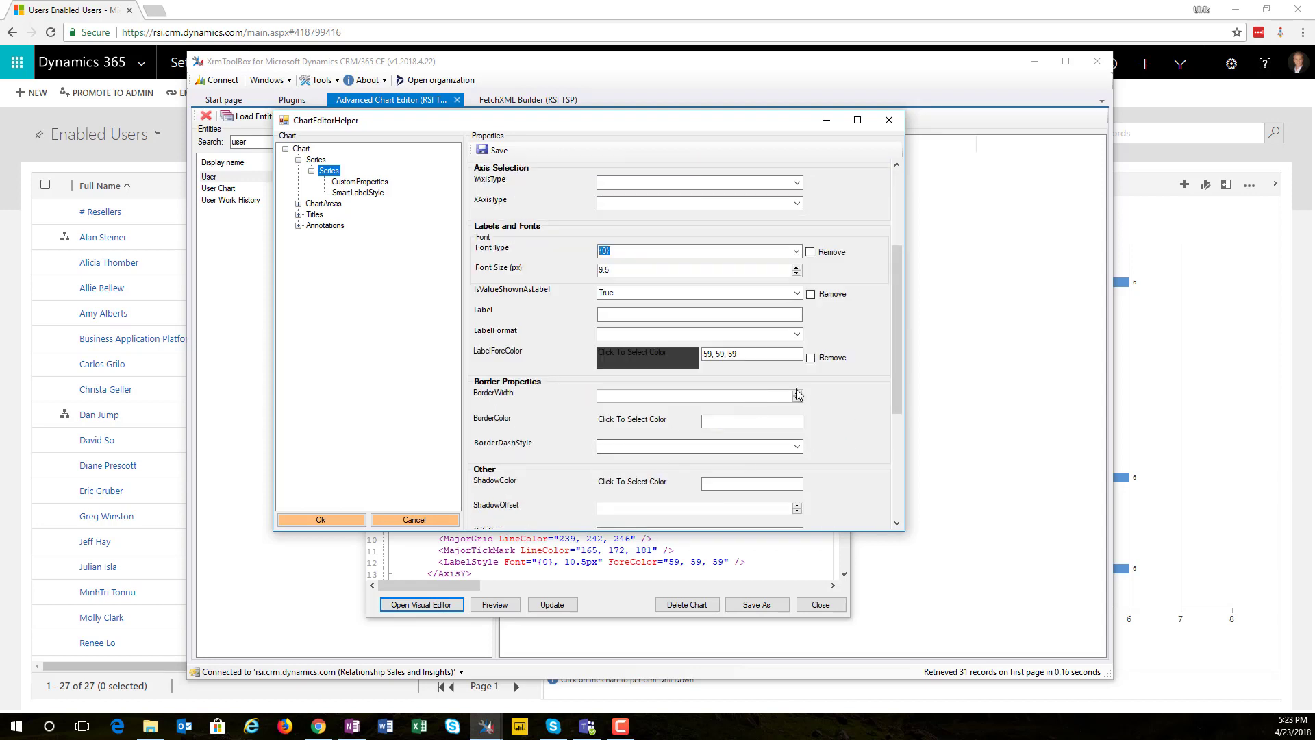
pyautogui.click(798, 397)
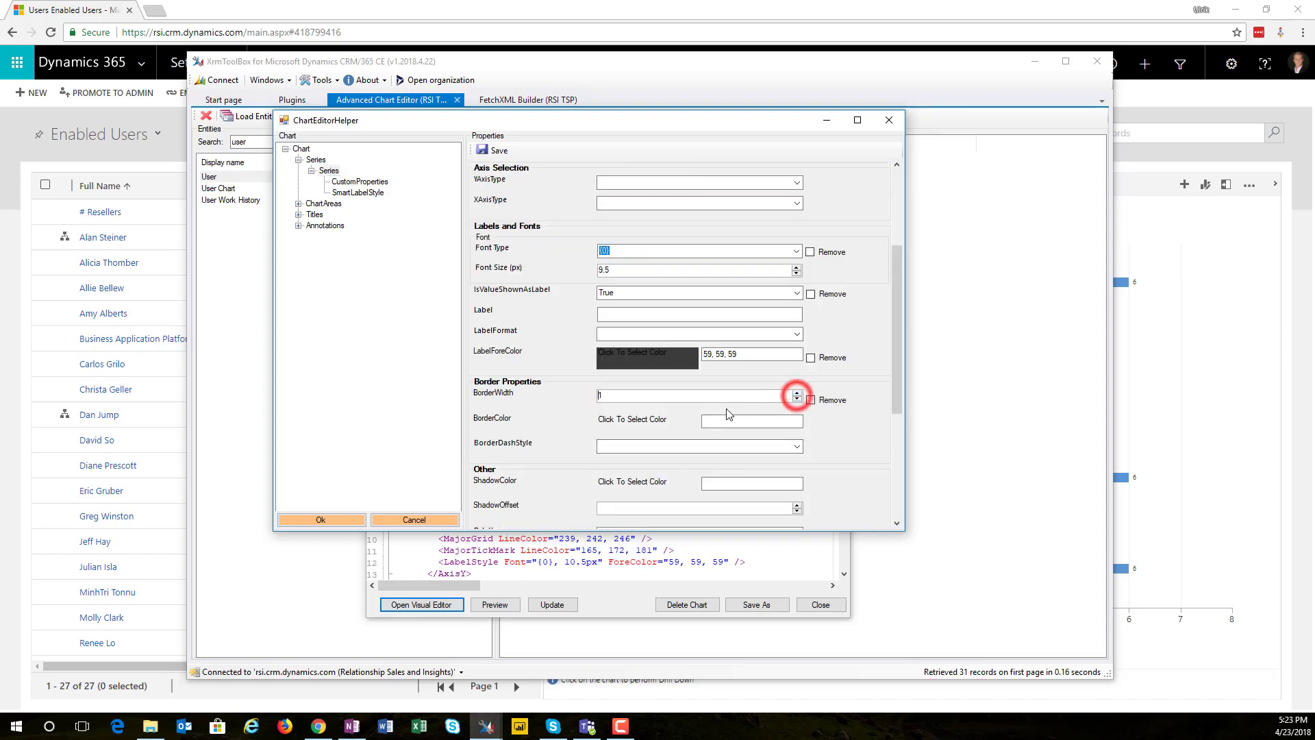
pyautogui.click(620, 419)
pyautogui.click(683, 205)
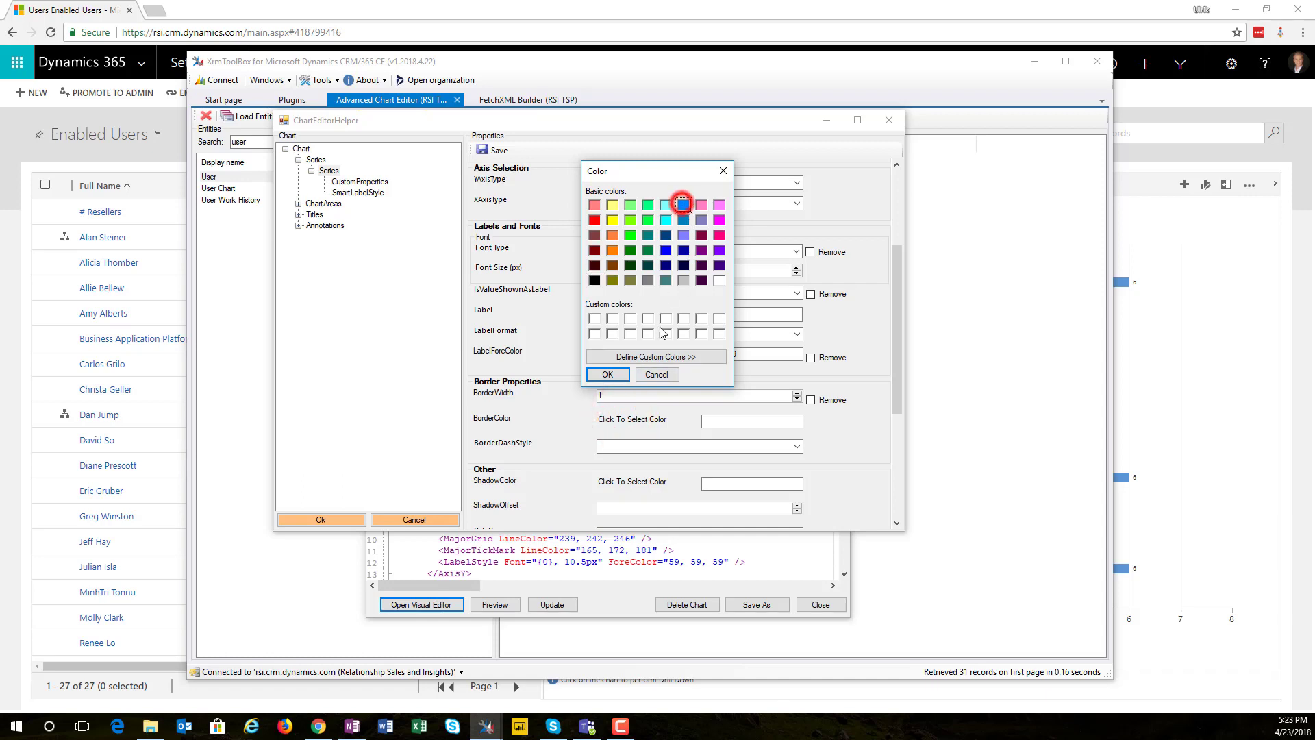
pyautogui.click(656, 356)
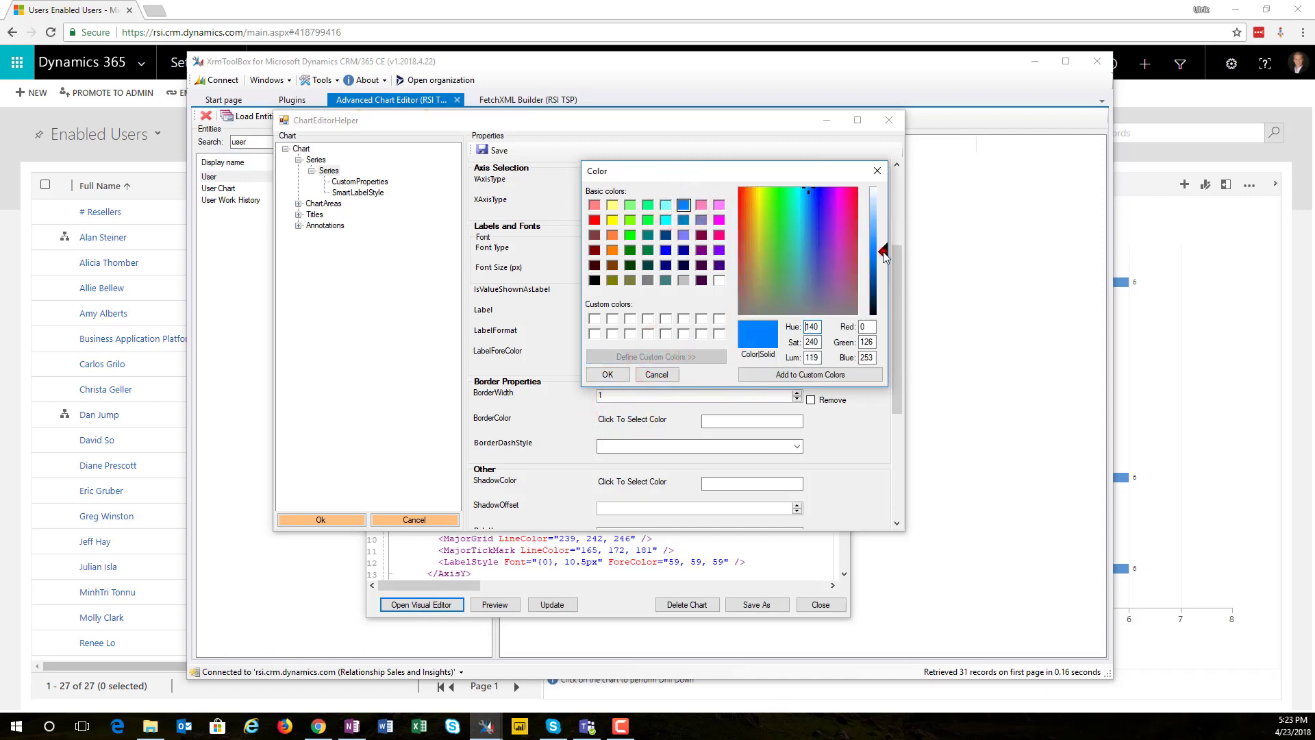
pyautogui.moveTo(884, 252); pyautogui.dragTo(883, 281)
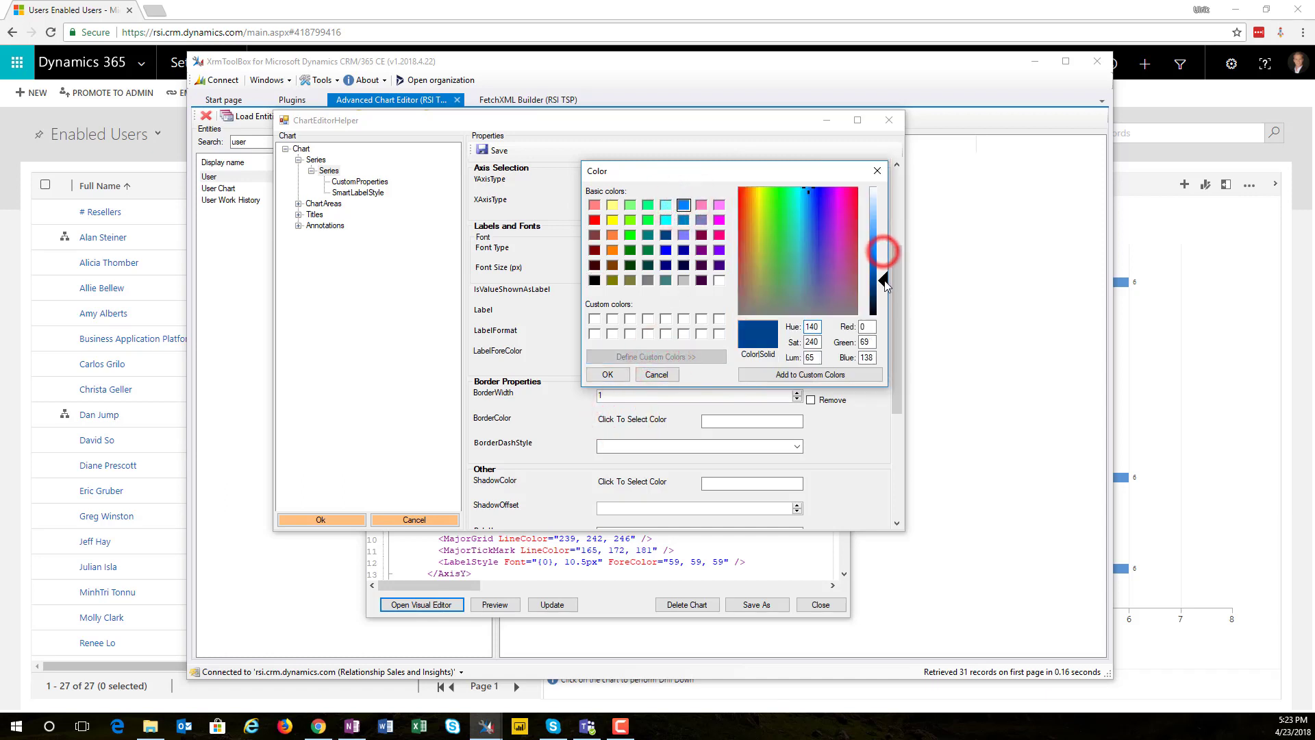
pyautogui.click(608, 375)
pyautogui.click(797, 446)
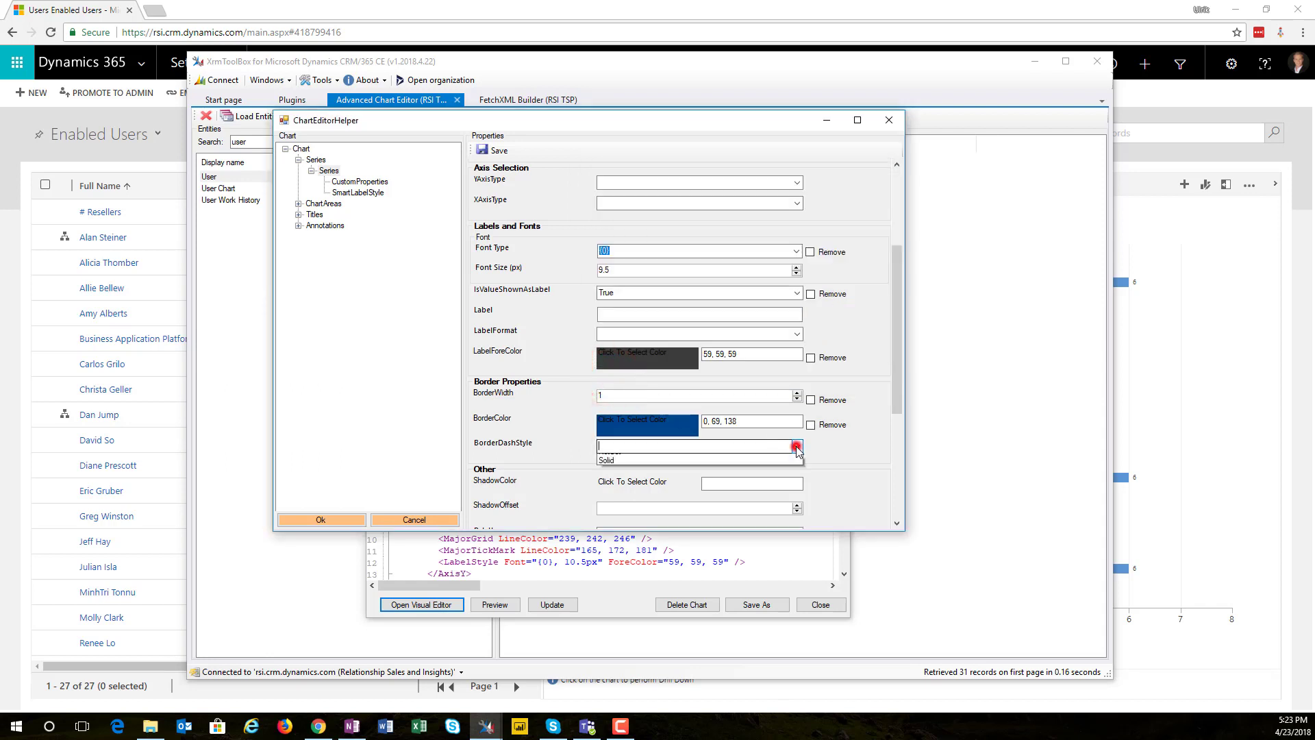
pyautogui.click(611, 512)
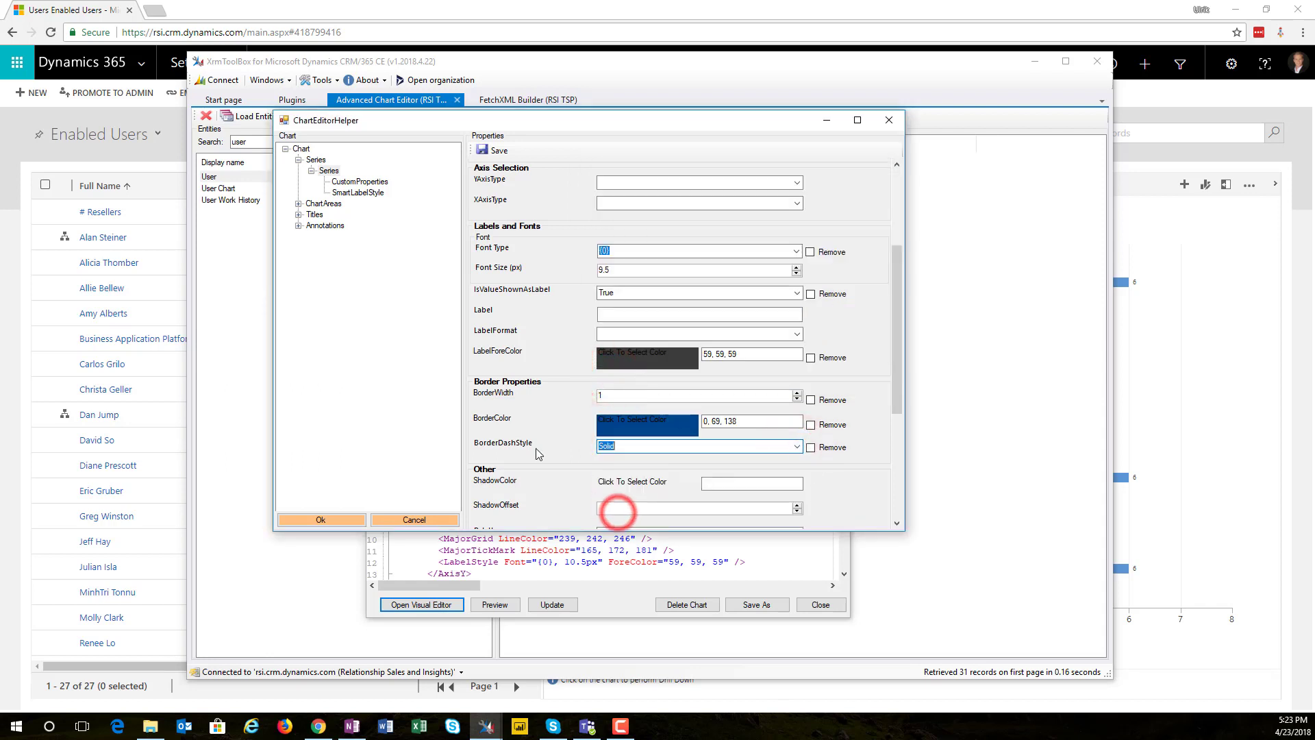
pyautogui.click(491, 152)
# Step: Set the drawing style in the series' custom properties to Cylinder and save the configuration
pyautogui.click(370, 181)
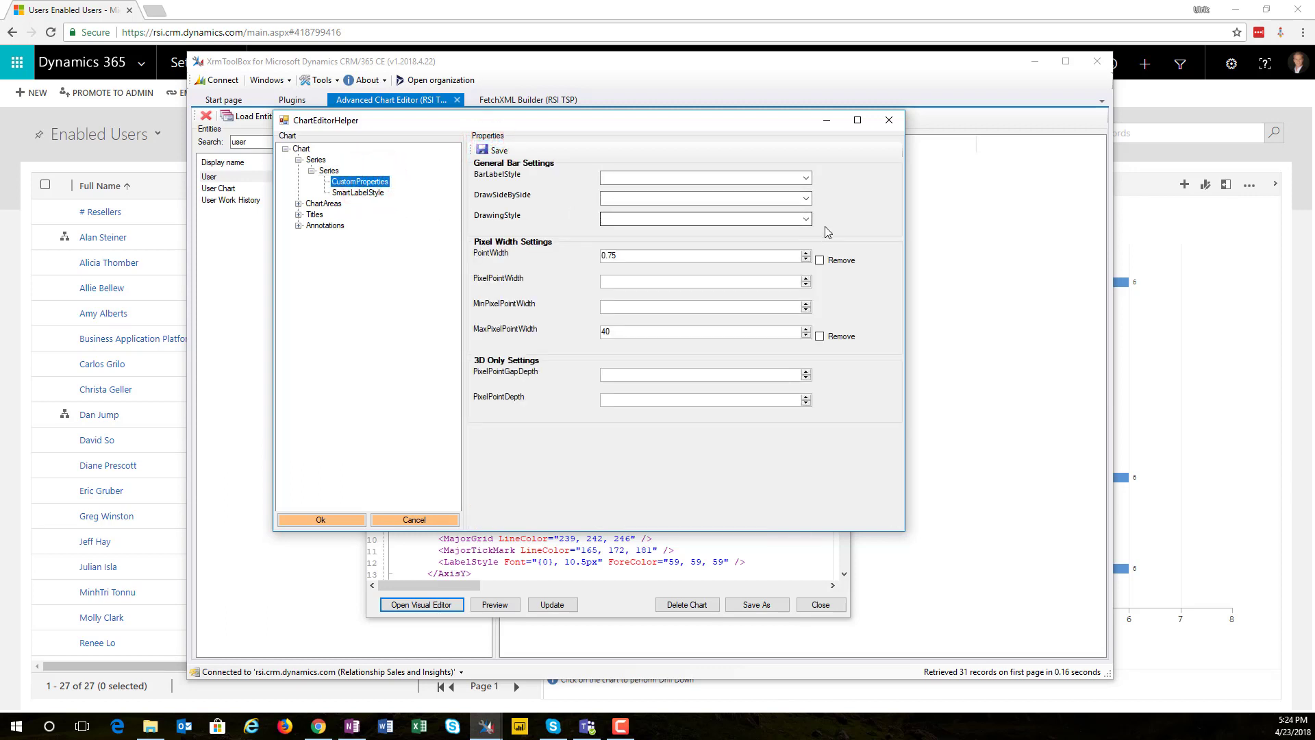
pyautogui.click(806, 219)
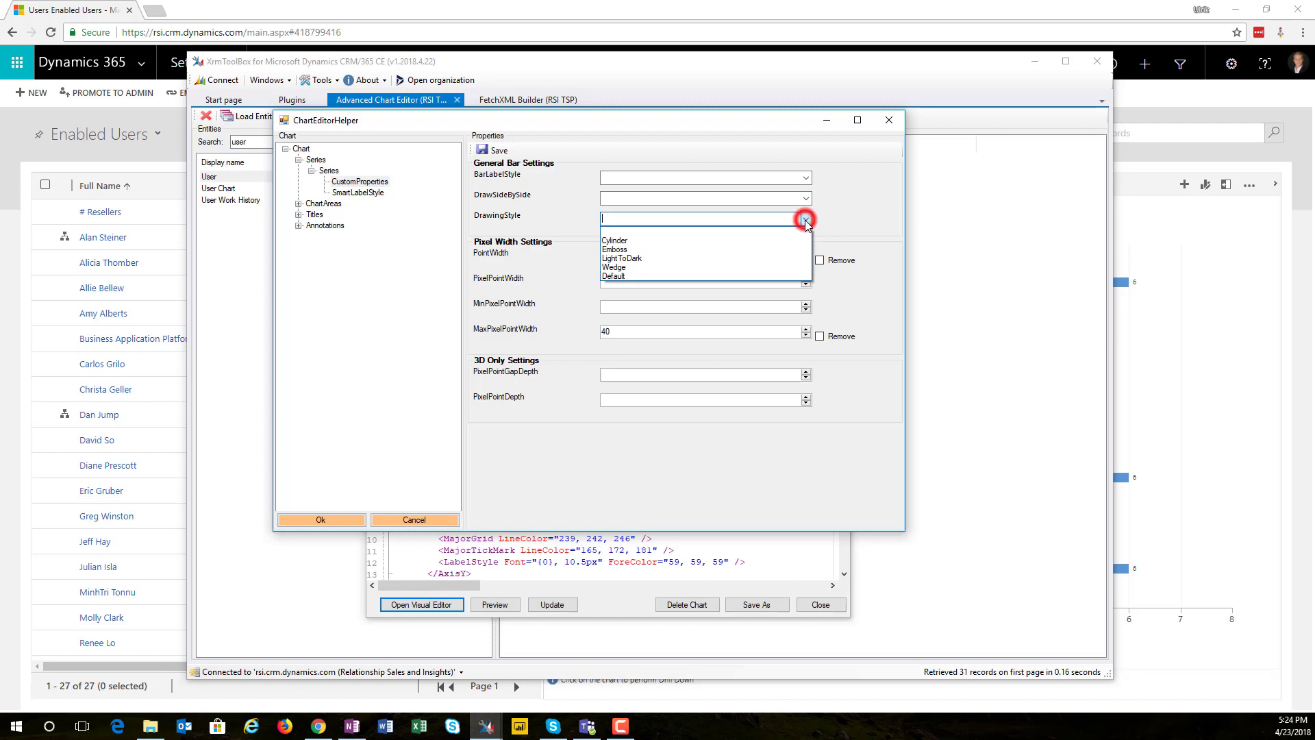
pyautogui.click(616, 242)
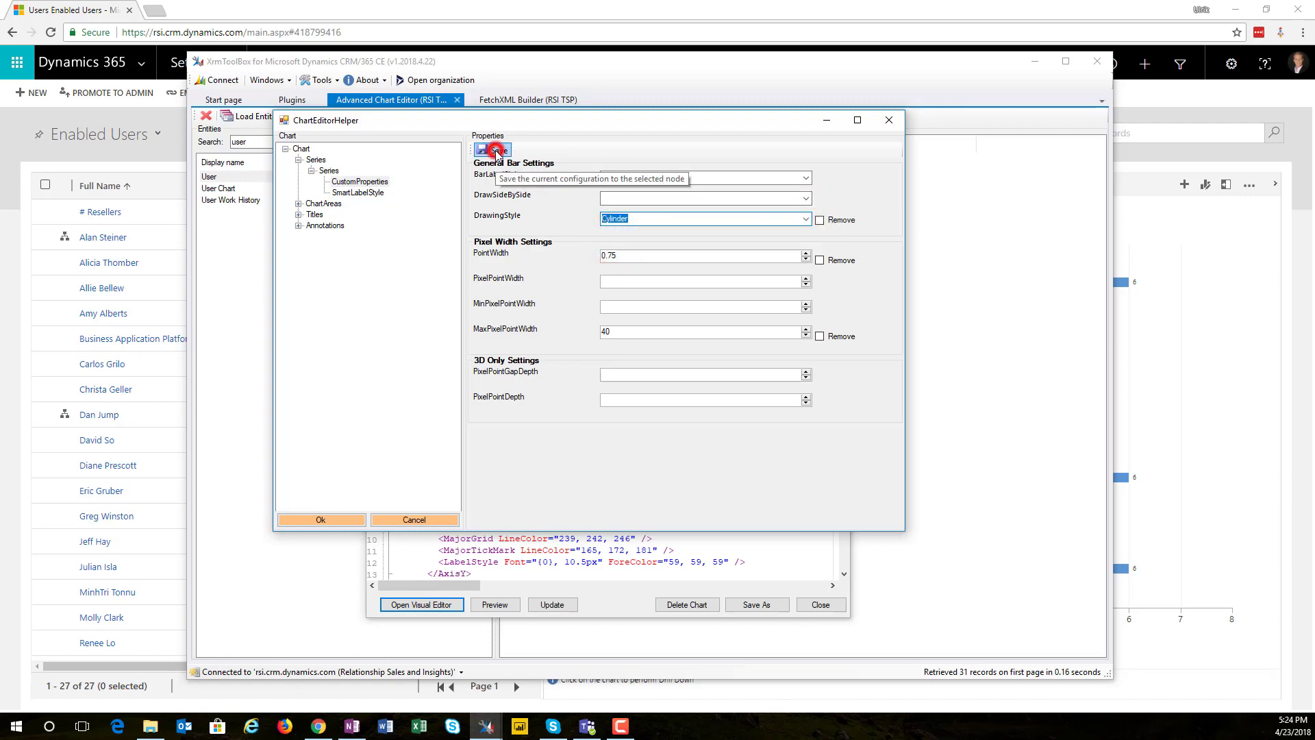
pyautogui.click(496, 150)
# Step: Open the AxisY properties of the chart area and set the axis title to "Count of Security Roles"
pyautogui.click(298, 204)
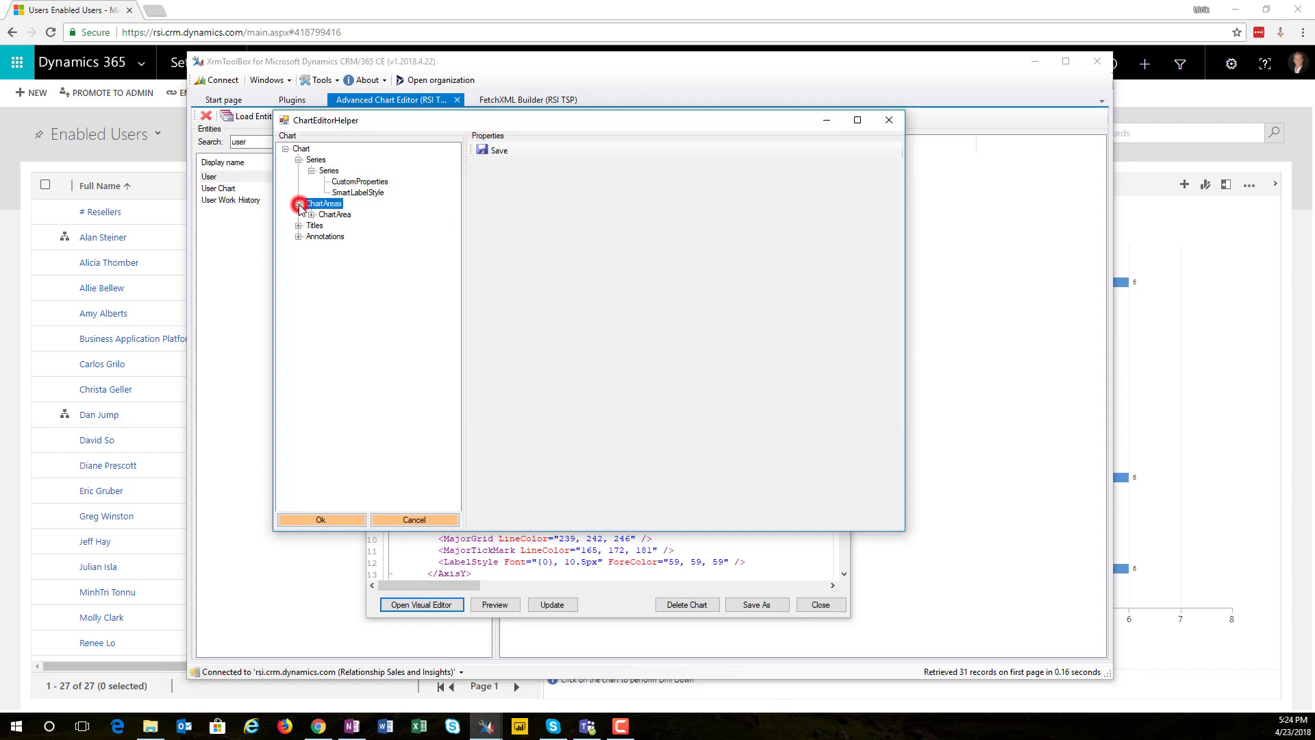
pyautogui.click(311, 215)
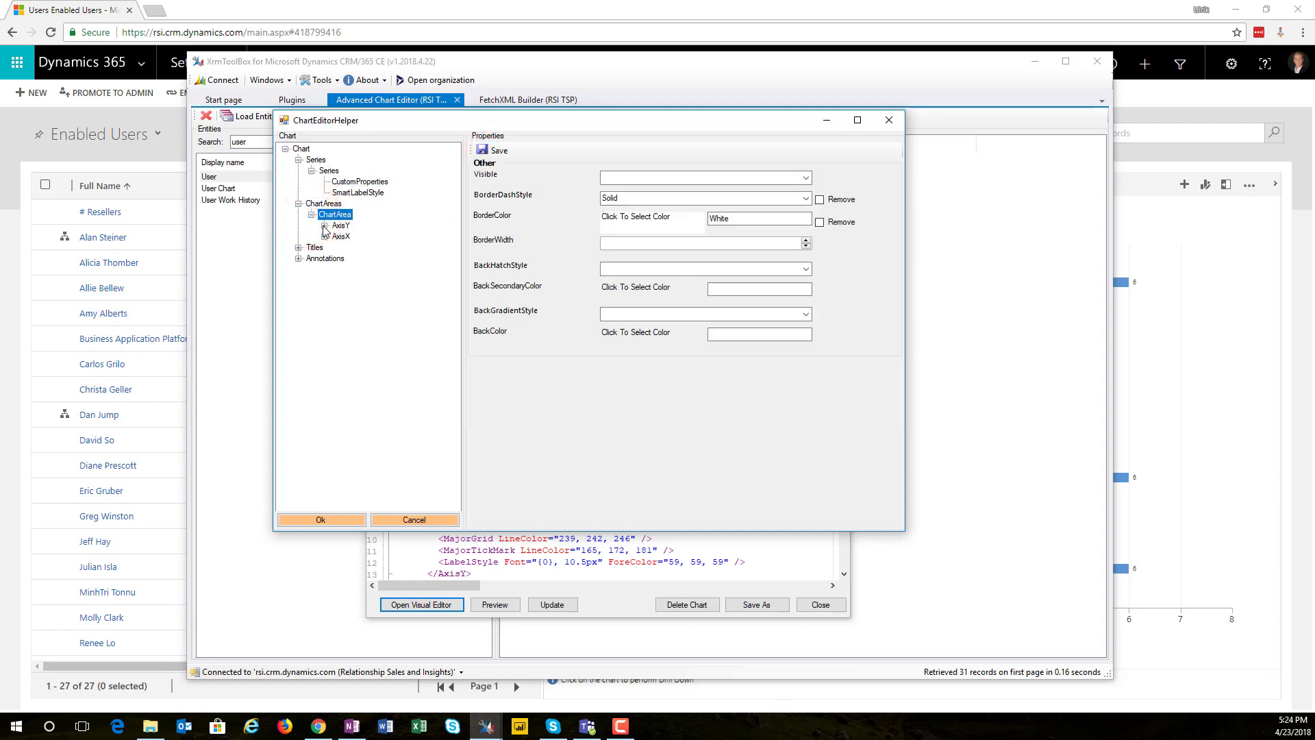
pyautogui.doubleClick(339, 225)
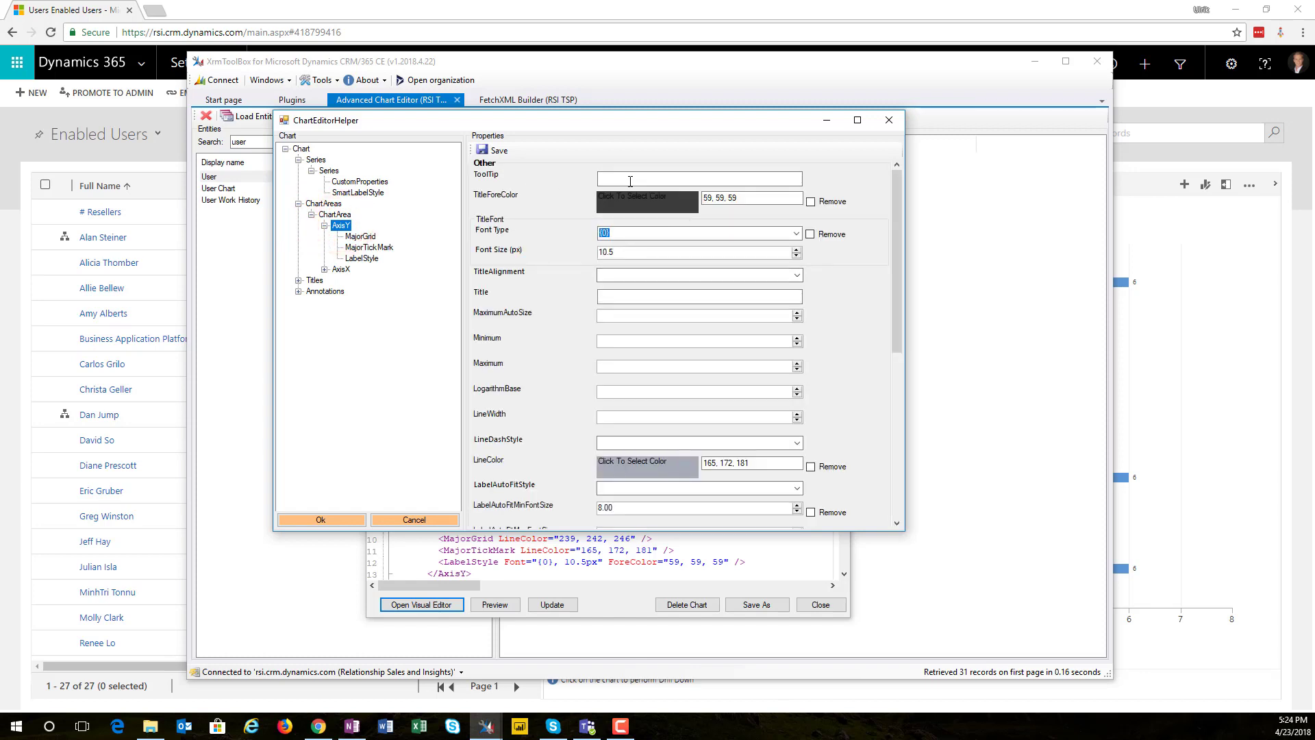
pyautogui.click(607, 298)
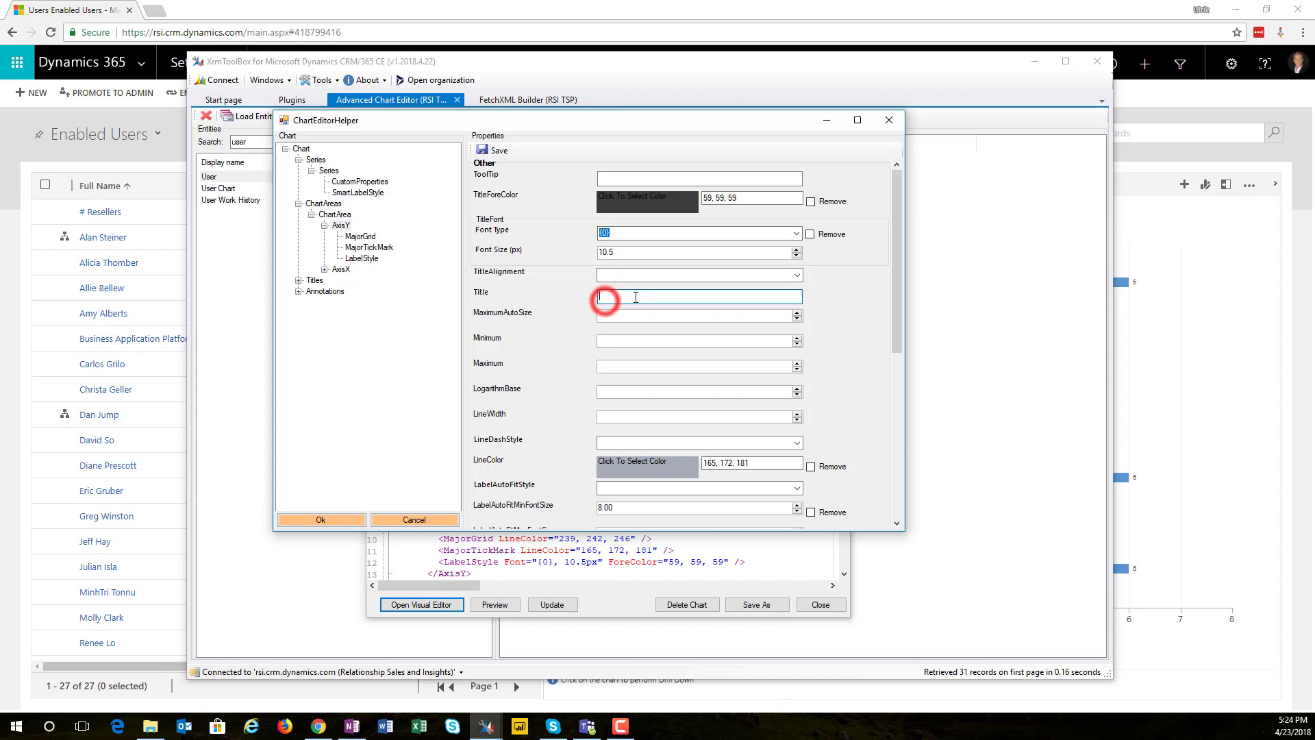
pyautogui.write('Count of Security Roles')
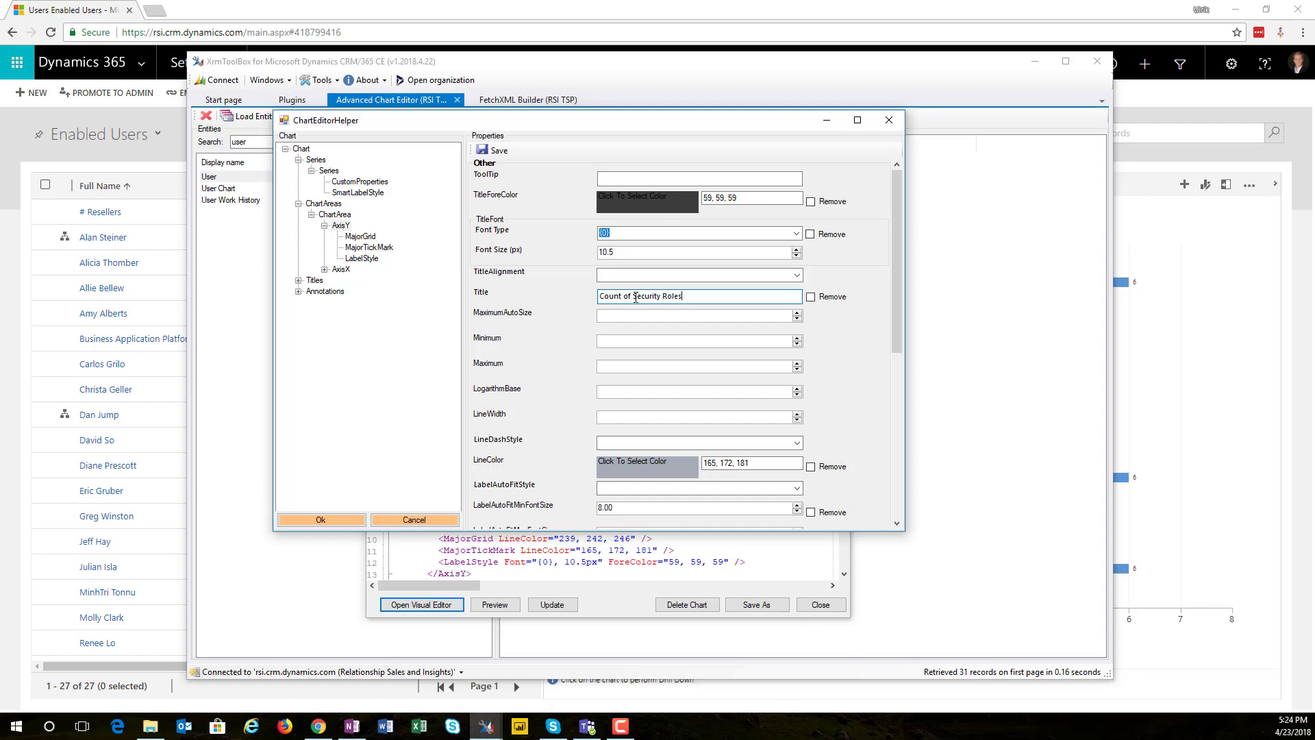
# Step: Try a font size of 14 px for the AxisY title and adjust it in small increments
pyautogui.doubleClick(620, 252)
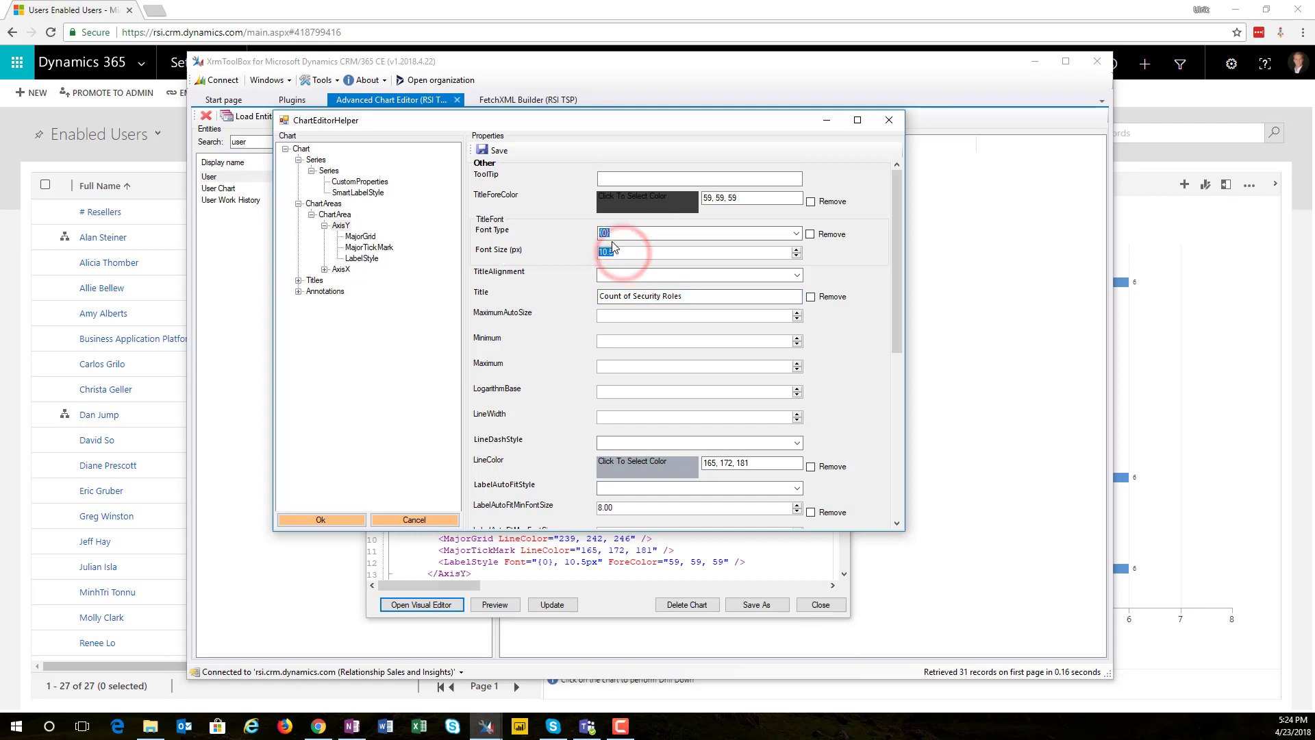
pyautogui.write('14')
pyautogui.click(852, 255)
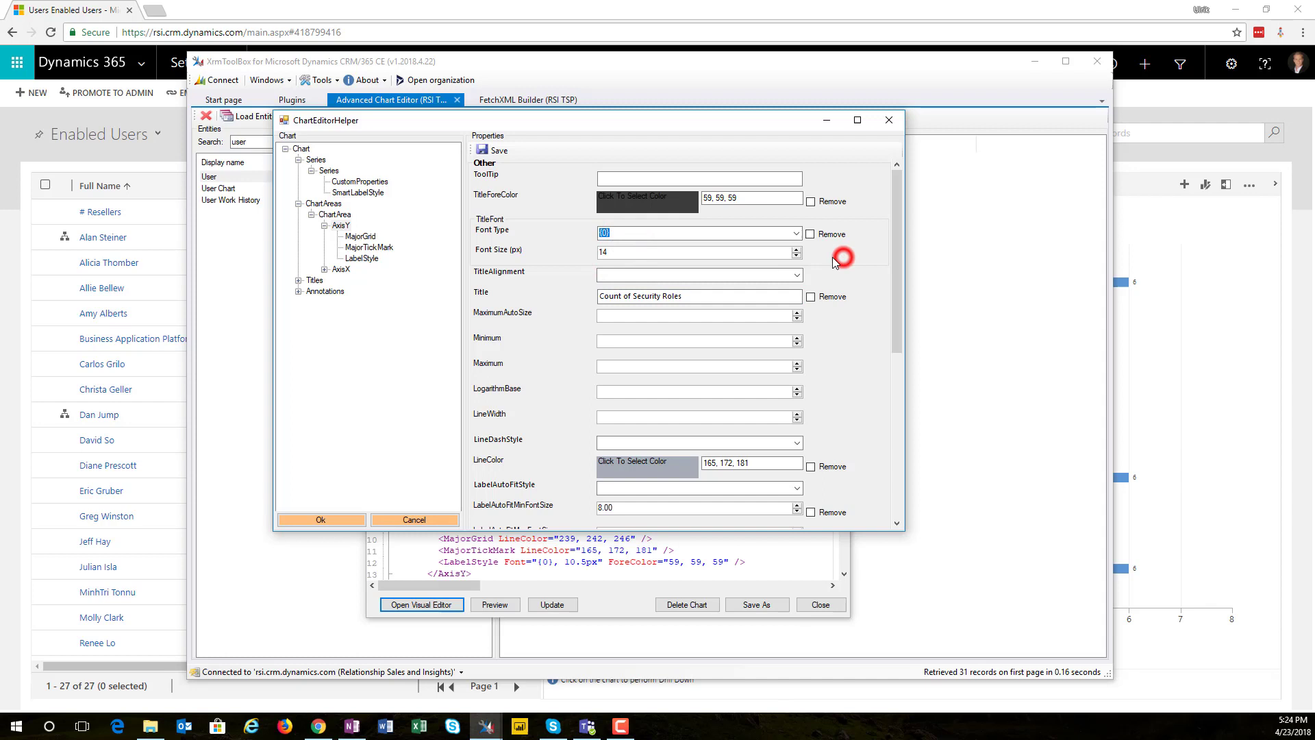
pyautogui.click(796, 255)
pyautogui.click(795, 250)
pyautogui.click(796, 249)
pyautogui.click(796, 249)
# Step: Set the AxisY title's font size to 16 px and save the axis configuration
pyautogui.moveTo(671, 252); pyautogui.dragTo(443, 257)
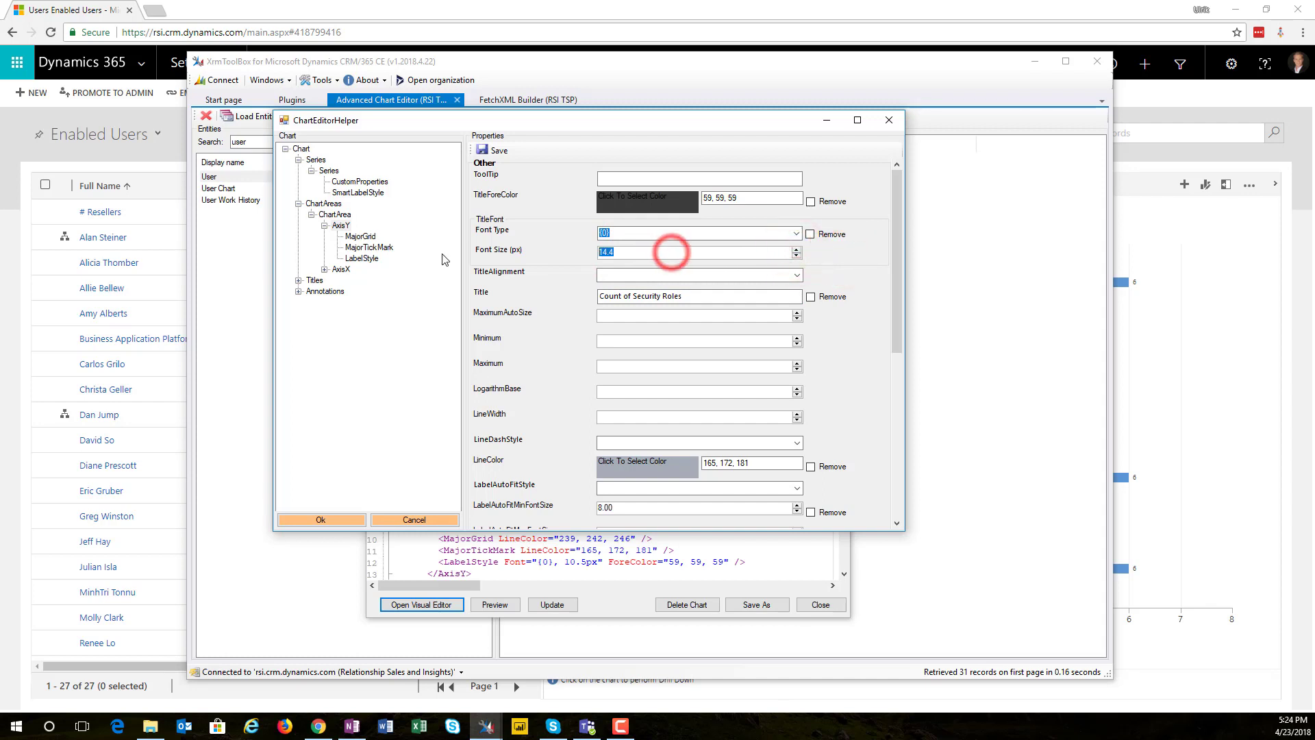
pyautogui.write('16')
pyautogui.click(847, 258)
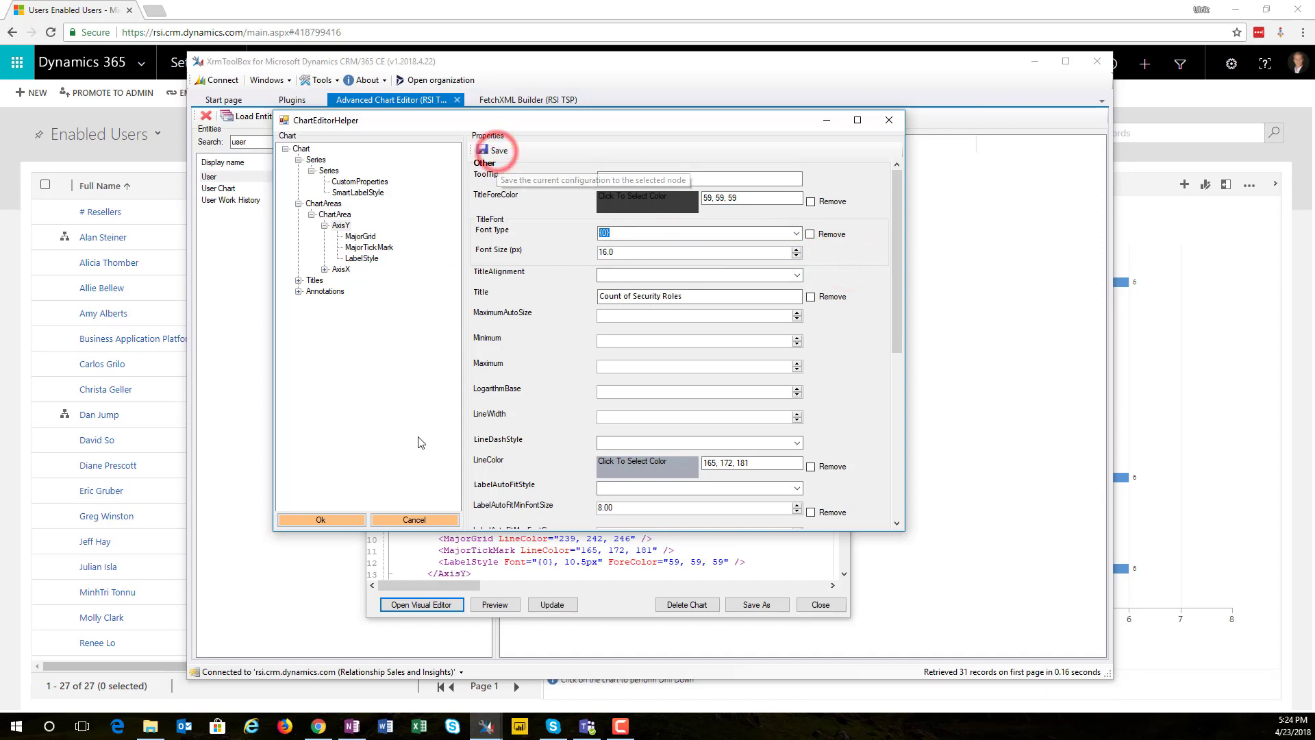
# Step: Accept the visual editor changes, update the Demo Security Roles chart, and refresh the Enabled Users view in Dynamics 365
pyautogui.click(331, 522)
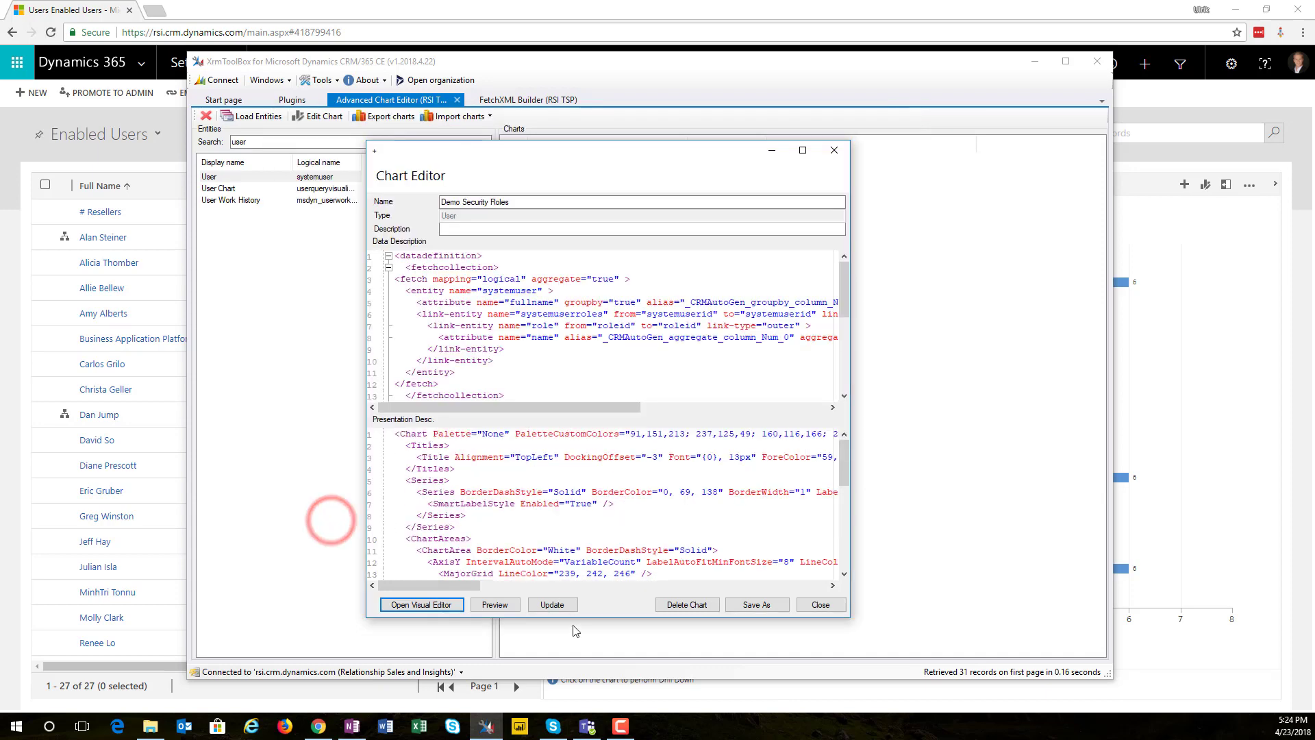
pyautogui.click(548, 606)
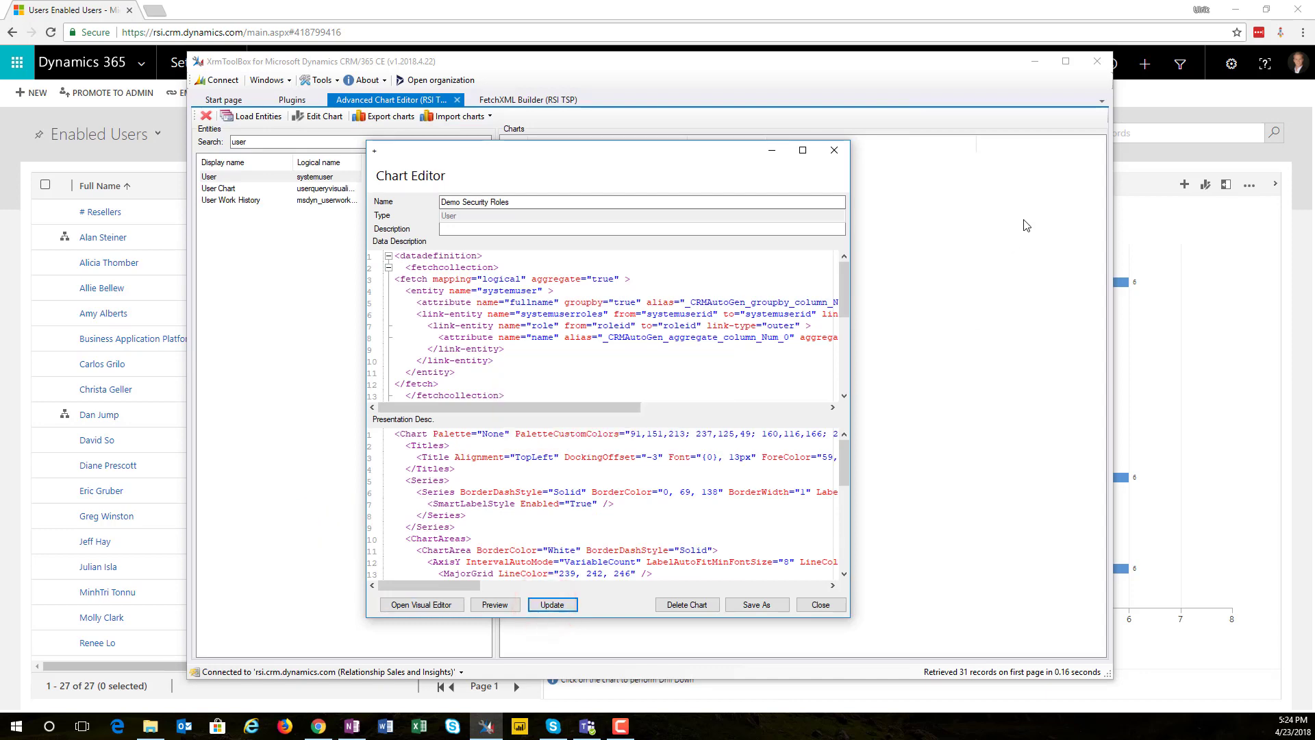
pyautogui.click(1149, 150)
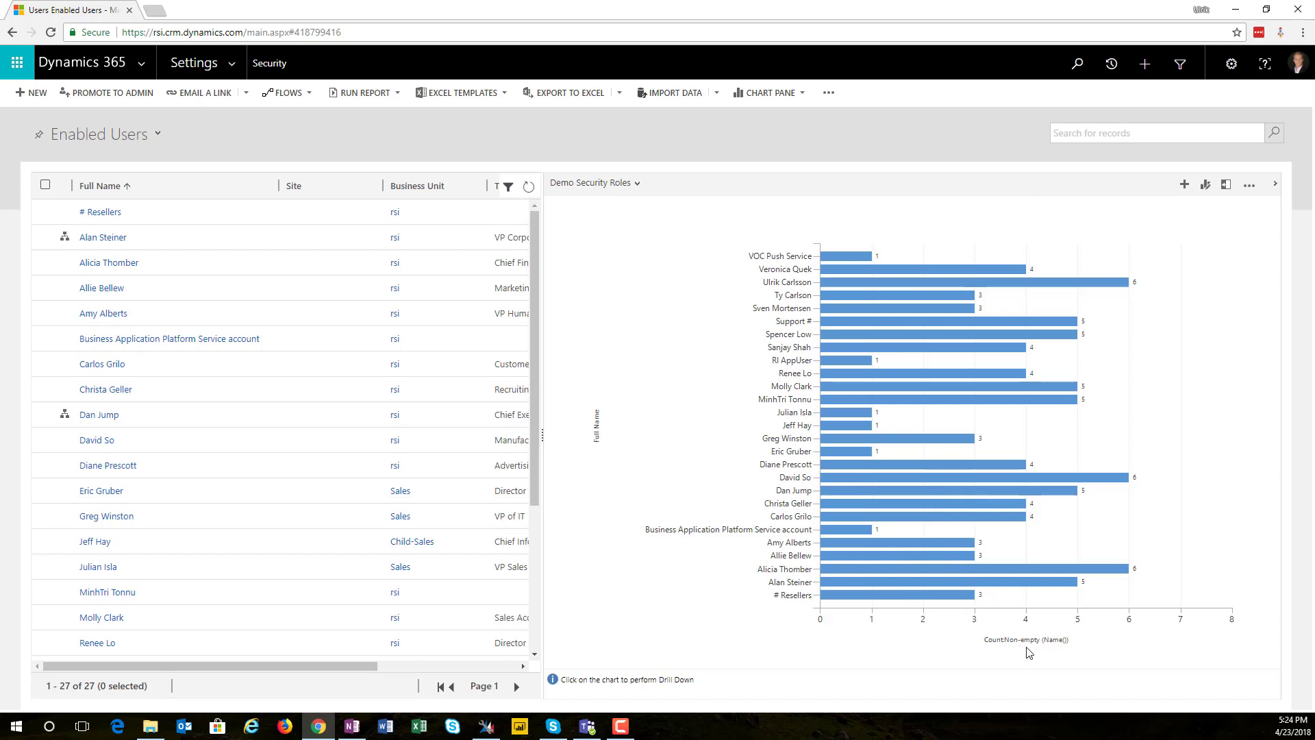
pyautogui.click(528, 187)
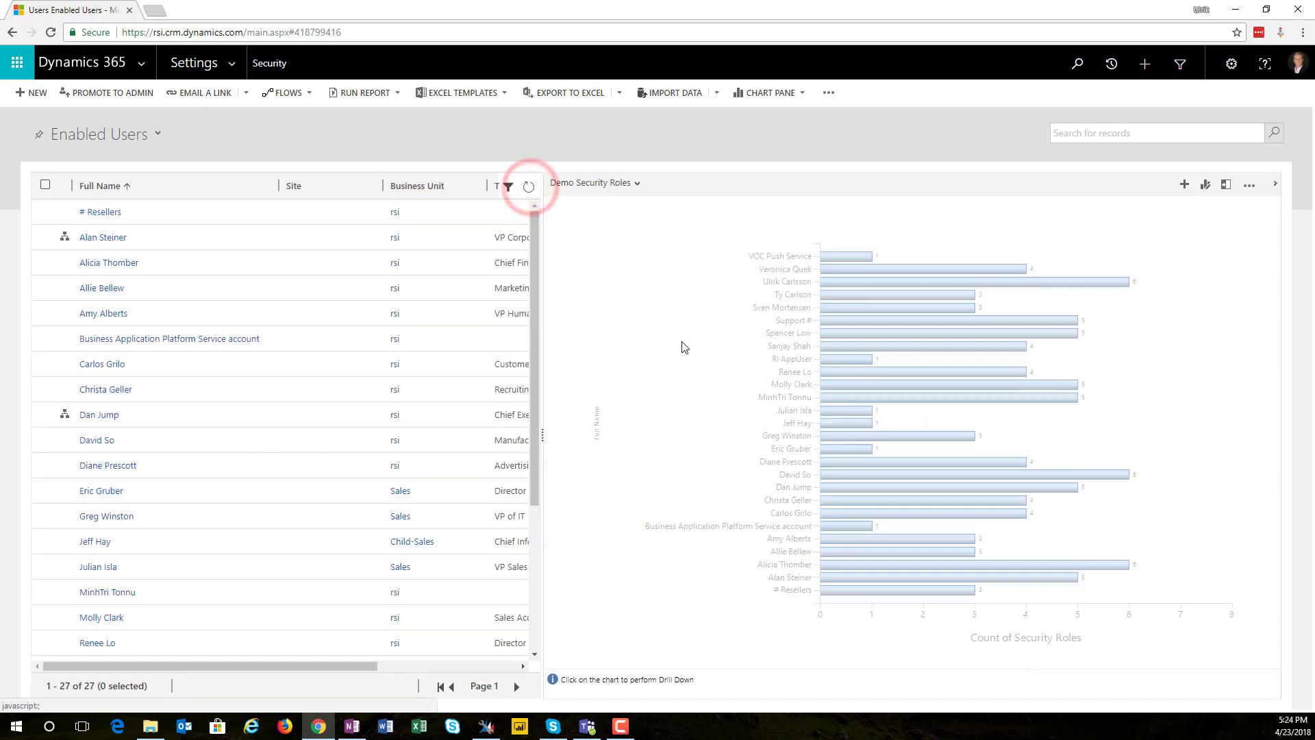